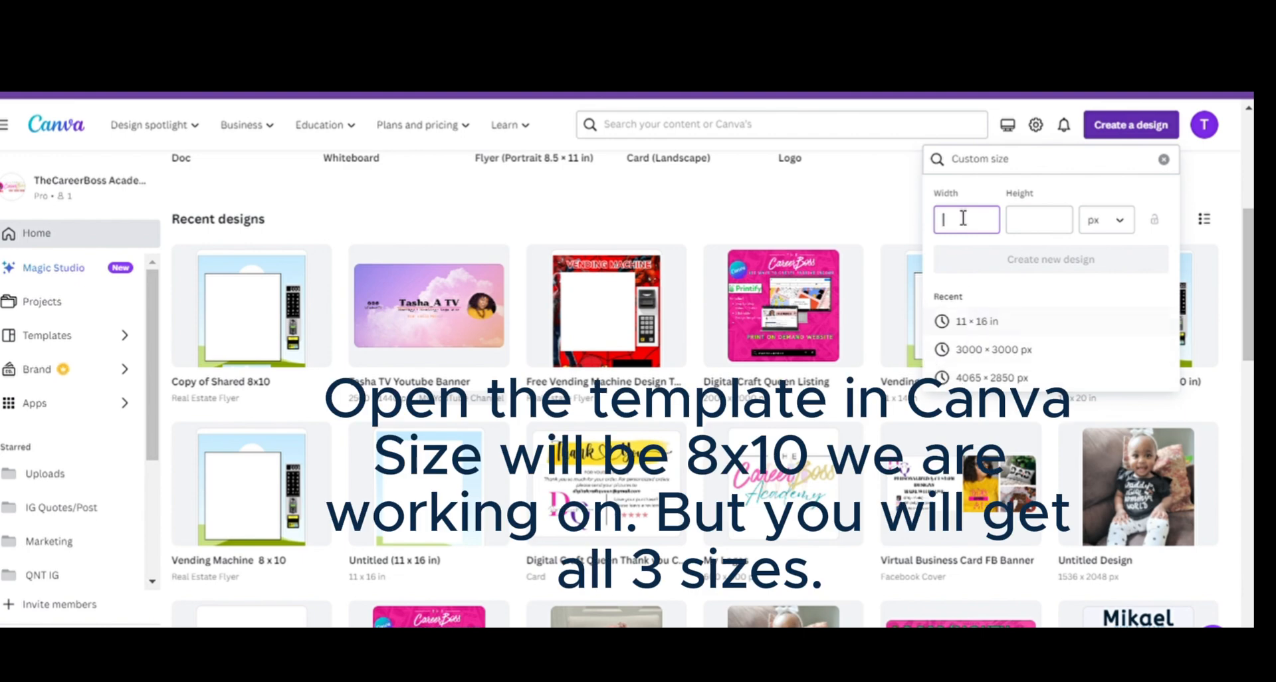
- Enter a custom design size in inches with a width of 8 and a height of 10
left_click(1099, 222)
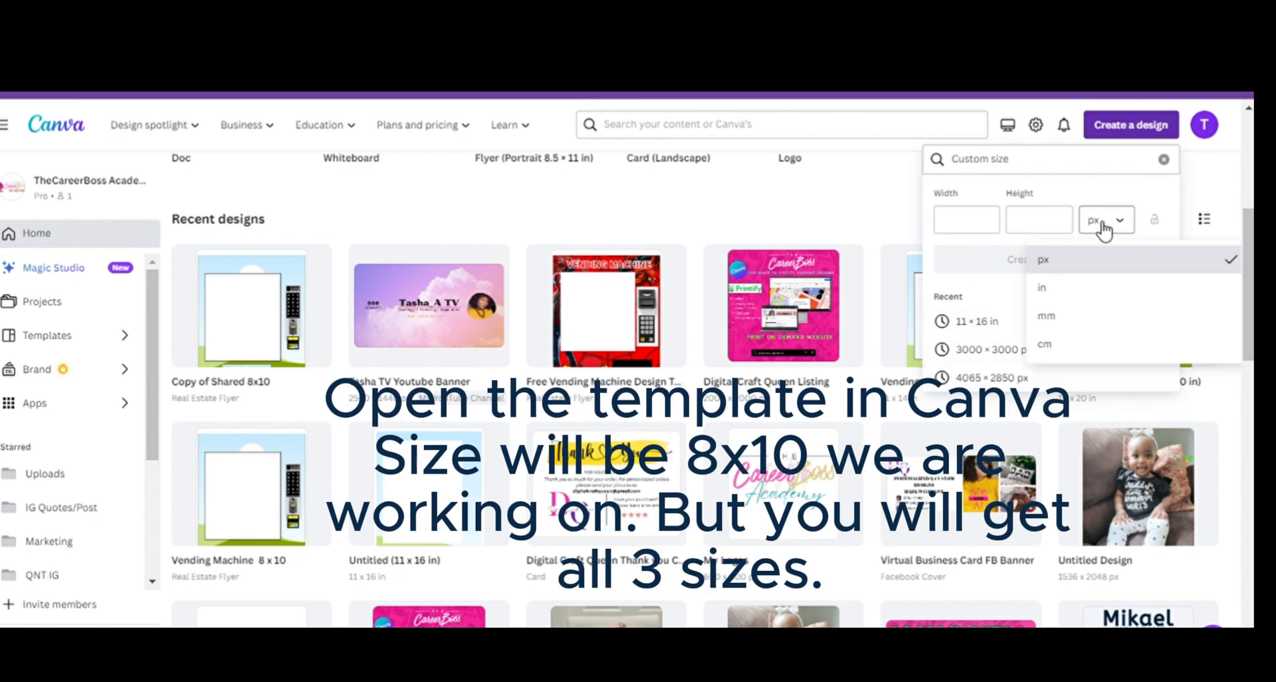
left_click(1088, 289)
left_click(969, 222)
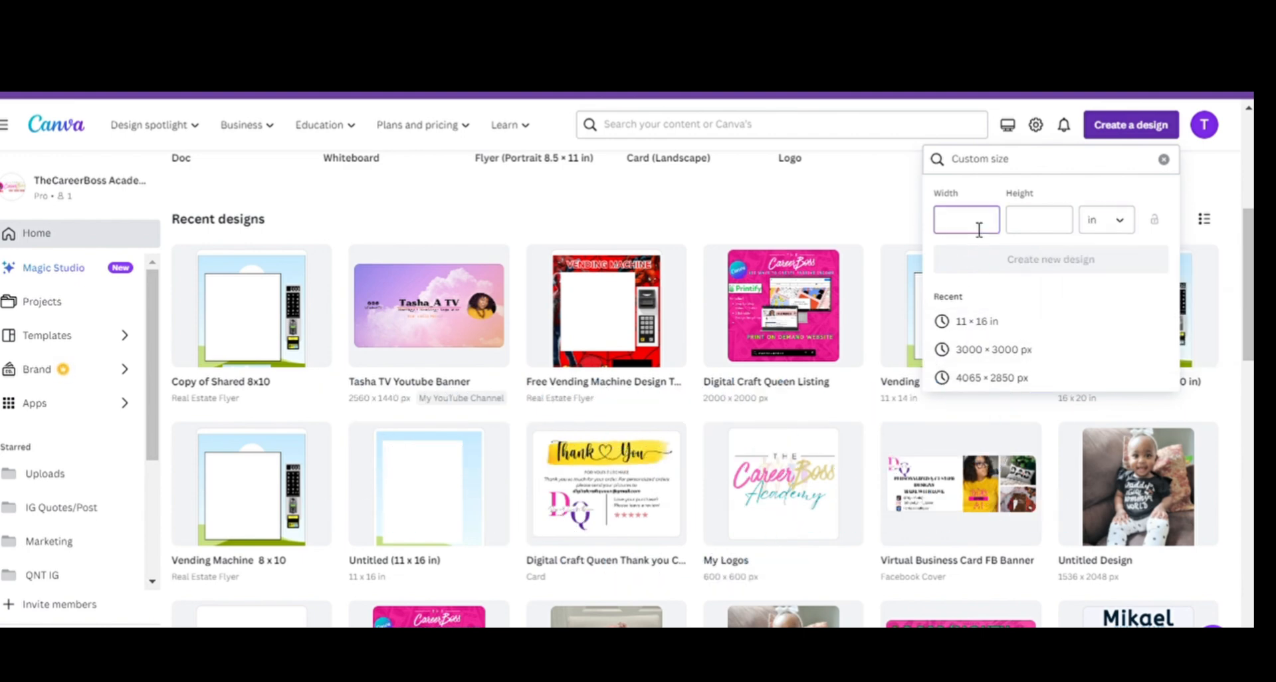
type("8")
left_click(1061, 234)
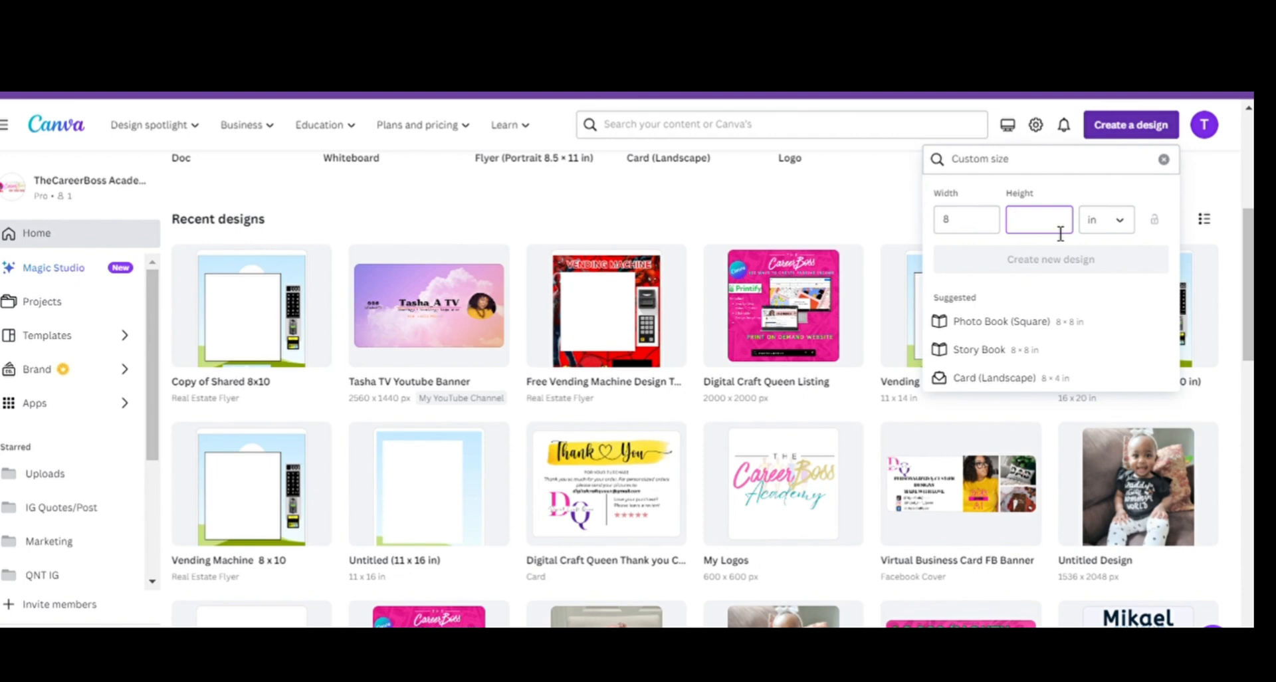
type("10")
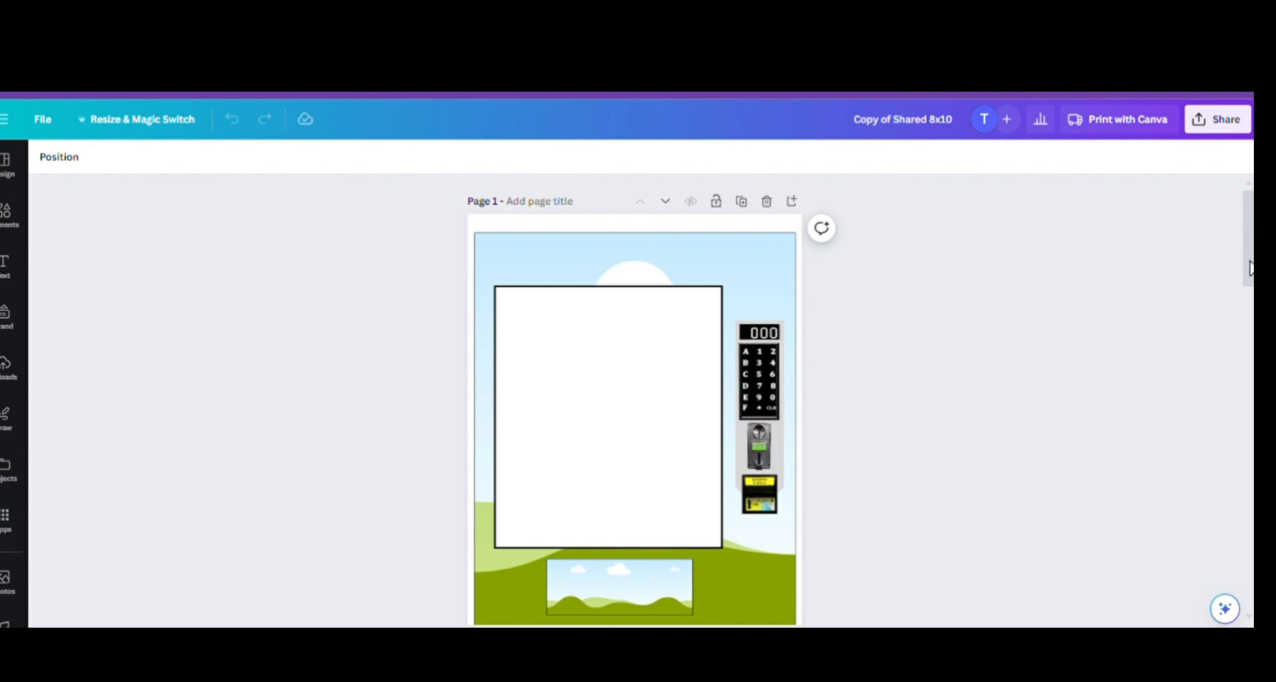
- Look through the pages of the 8x10 vending machine template and title page 4 "Sides"
scroll(1247, 272, "down", 1)
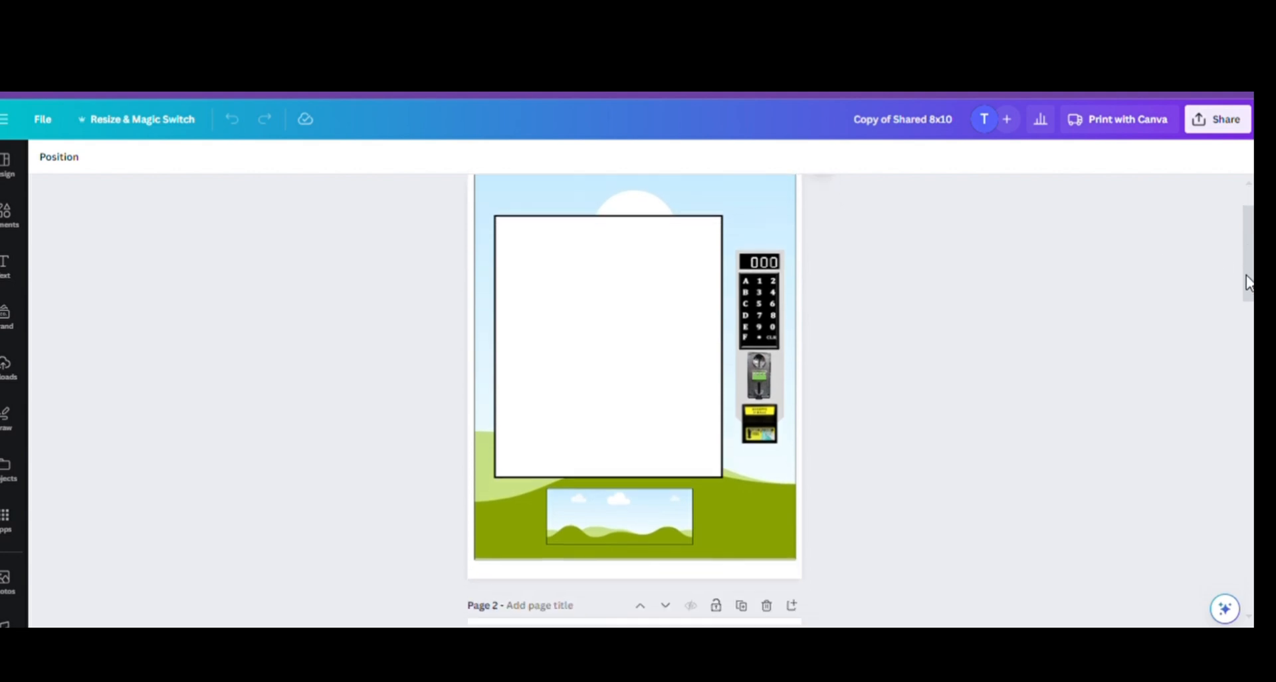
left_click(606, 520)
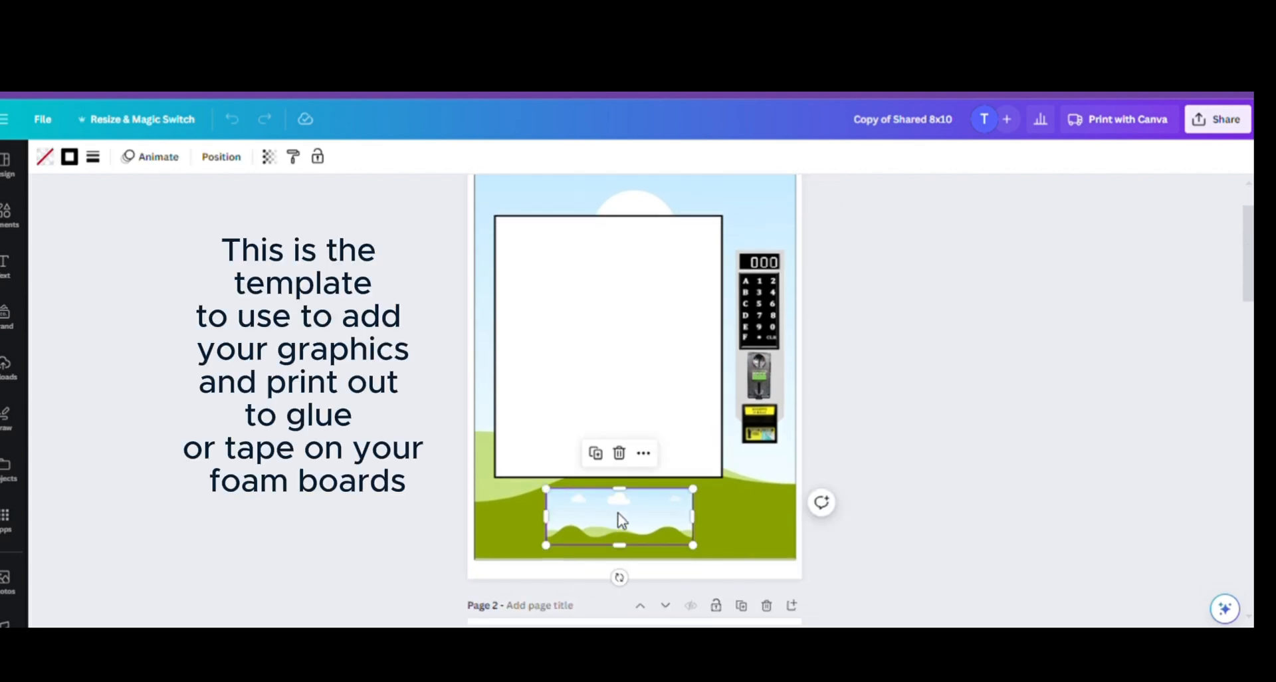
left_click(956, 517)
scroll(1248, 266, "down", 5)
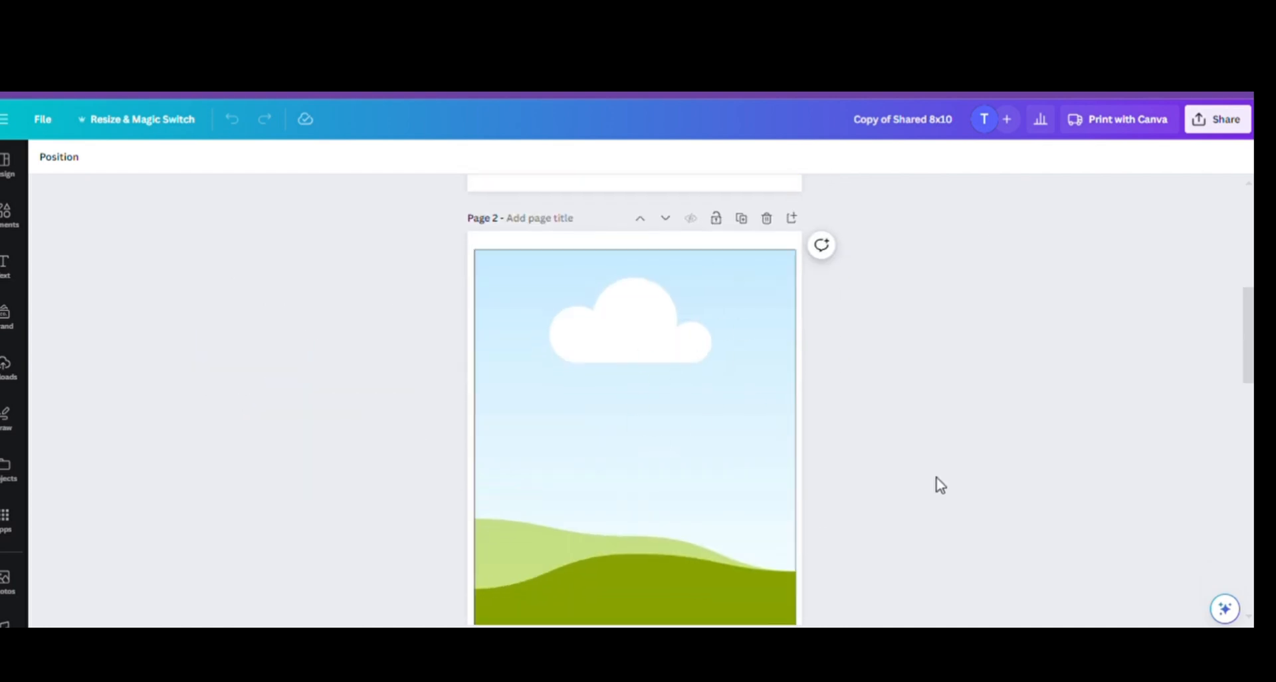
key("ctrl+minus")
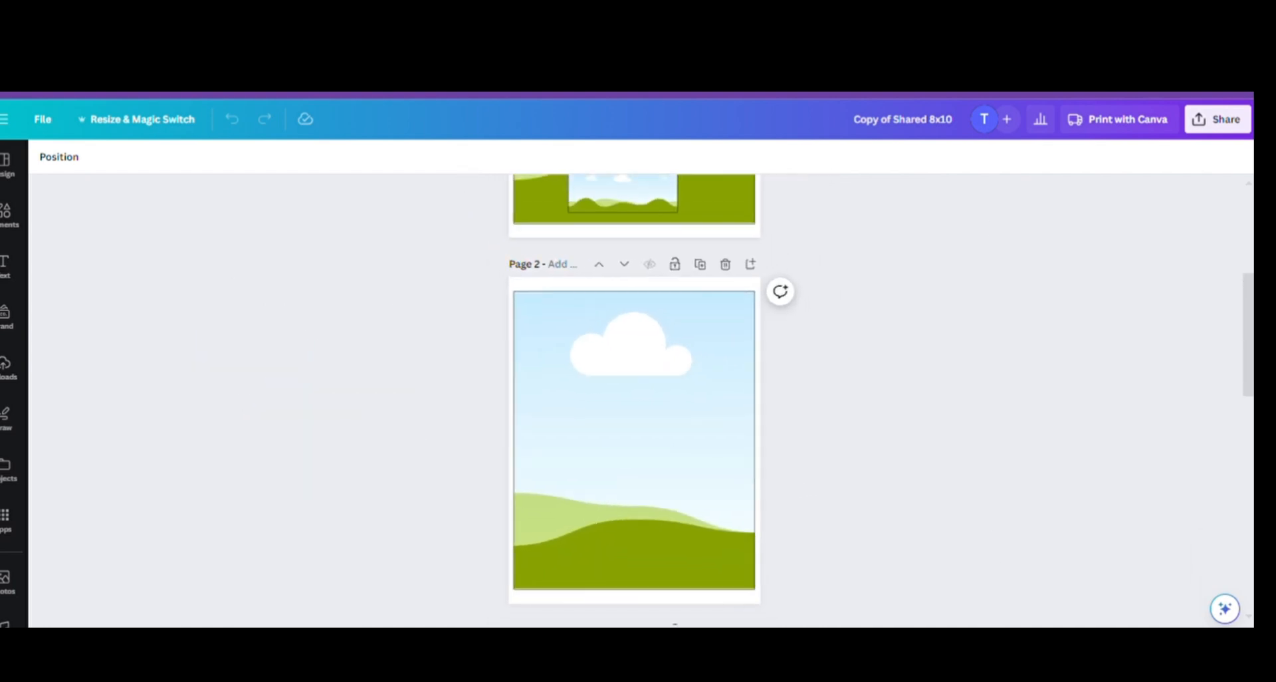
scroll(1004, 272, "down", 6)
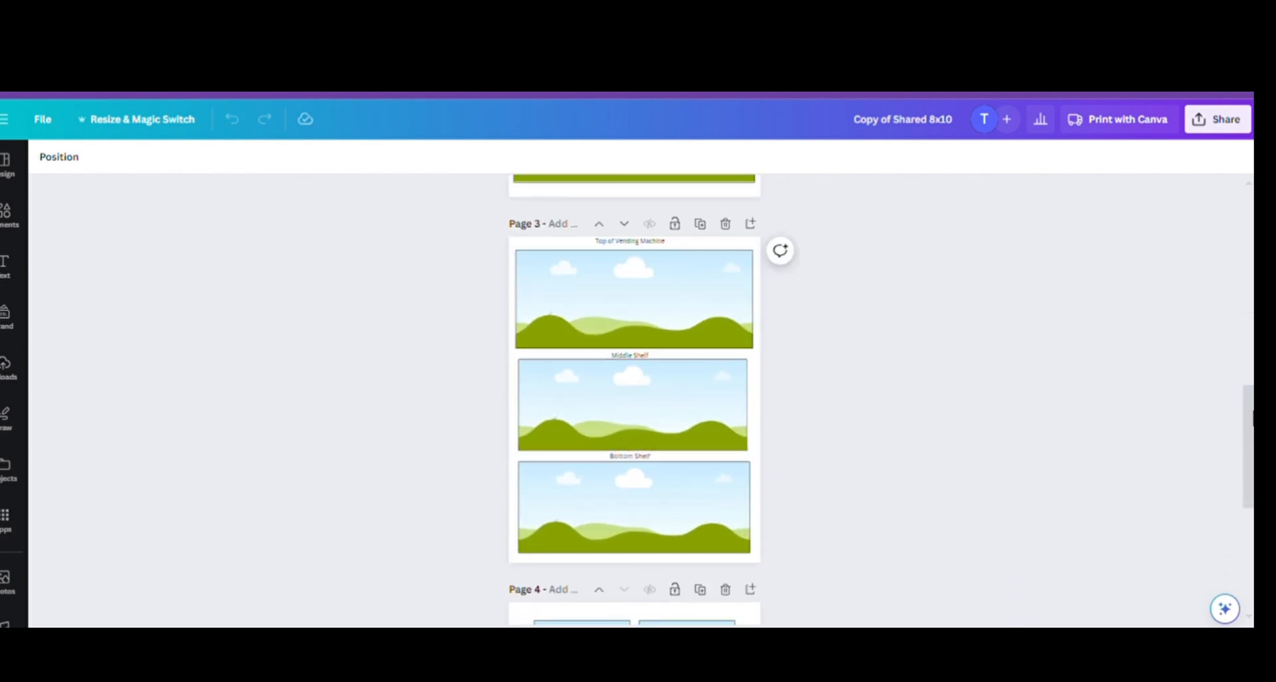
left_click_drag(1251, 420, 1250, 507)
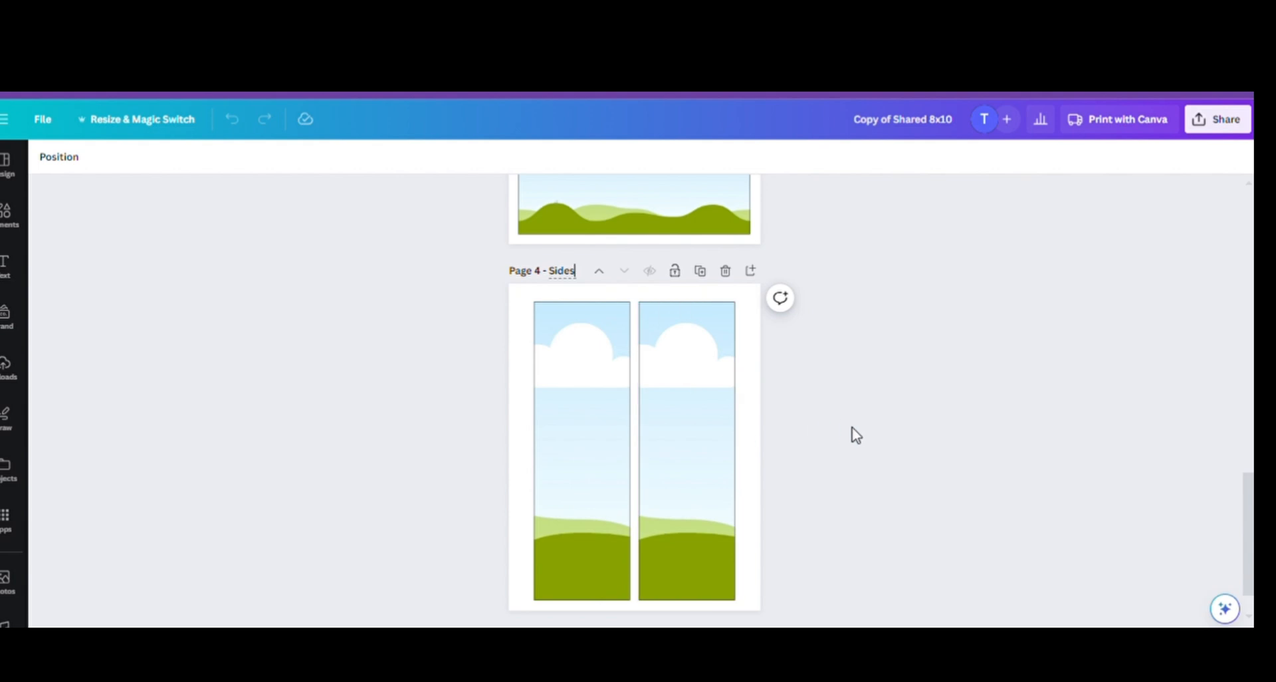
key("ctrl+plus")
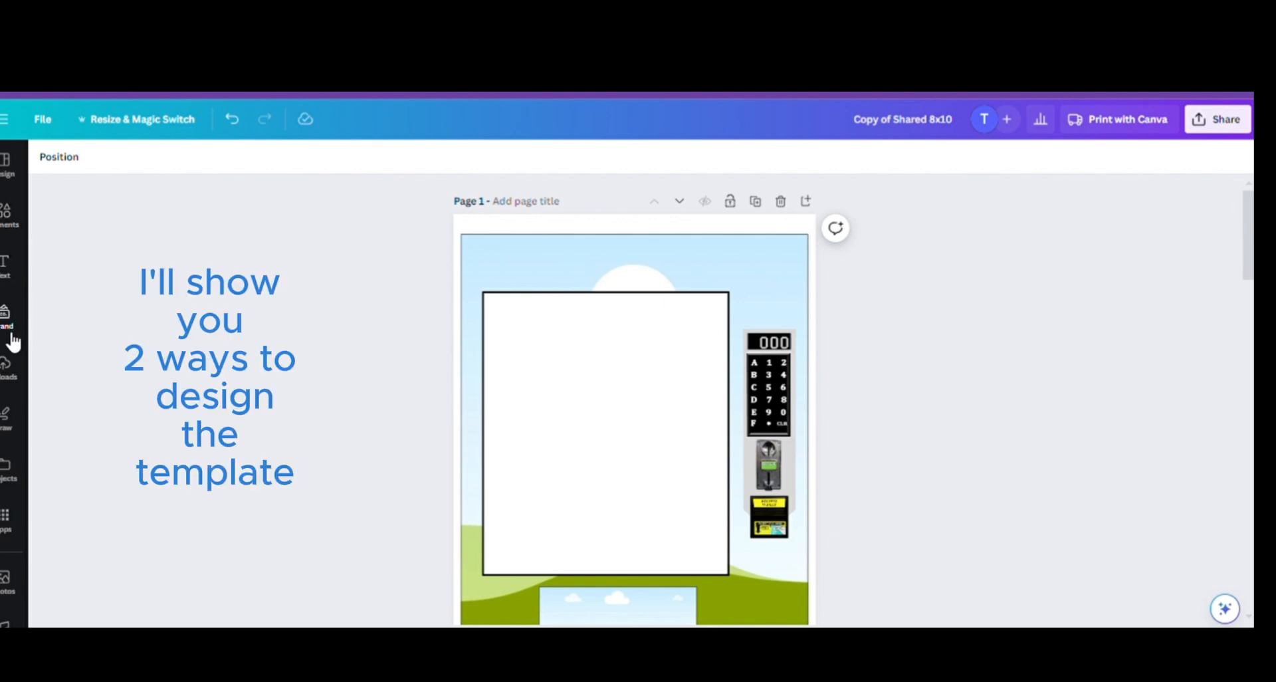
- Add the uploaded CoComelon vending machine image to page 1 and place it over the white window
left_click(11, 368)
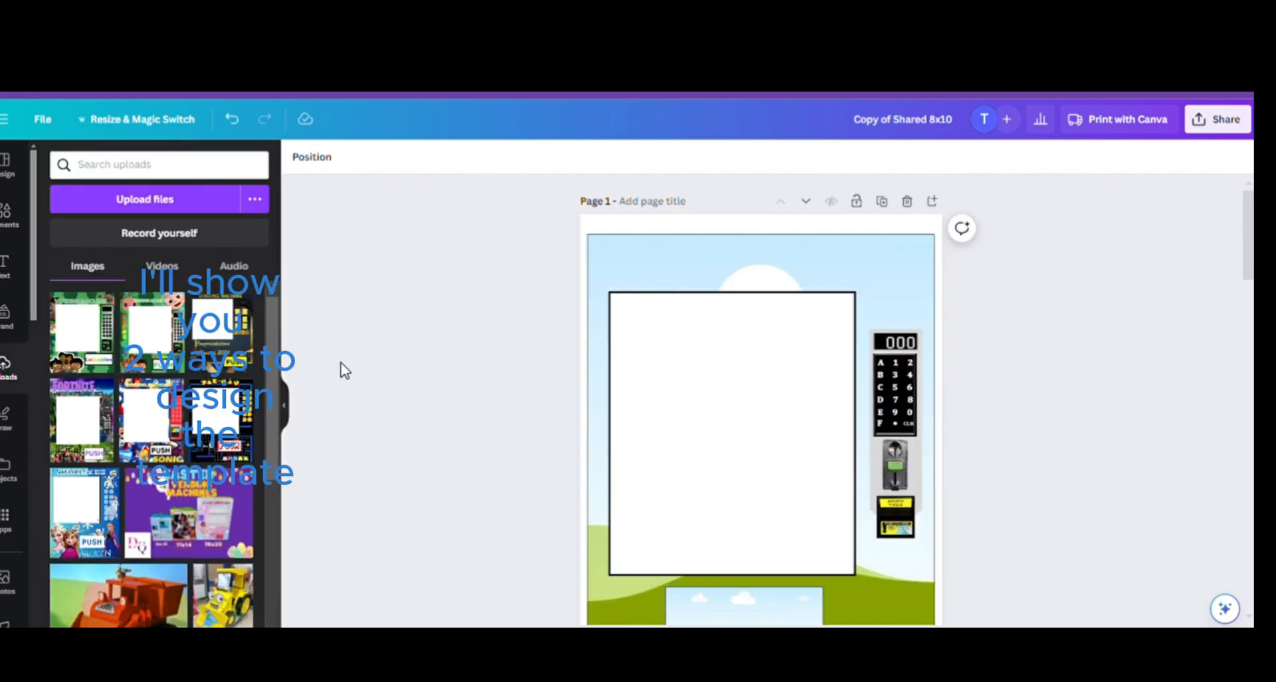
left_click_drag(272, 313, 269, 272)
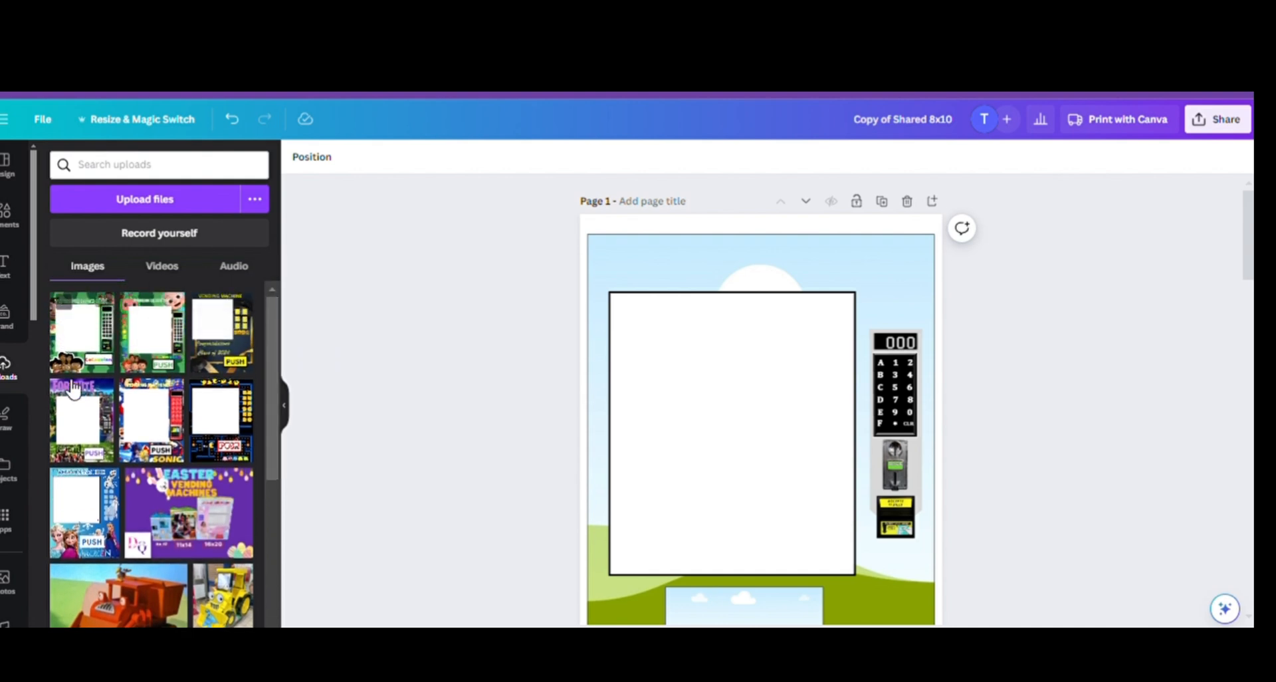
left_click(95, 330)
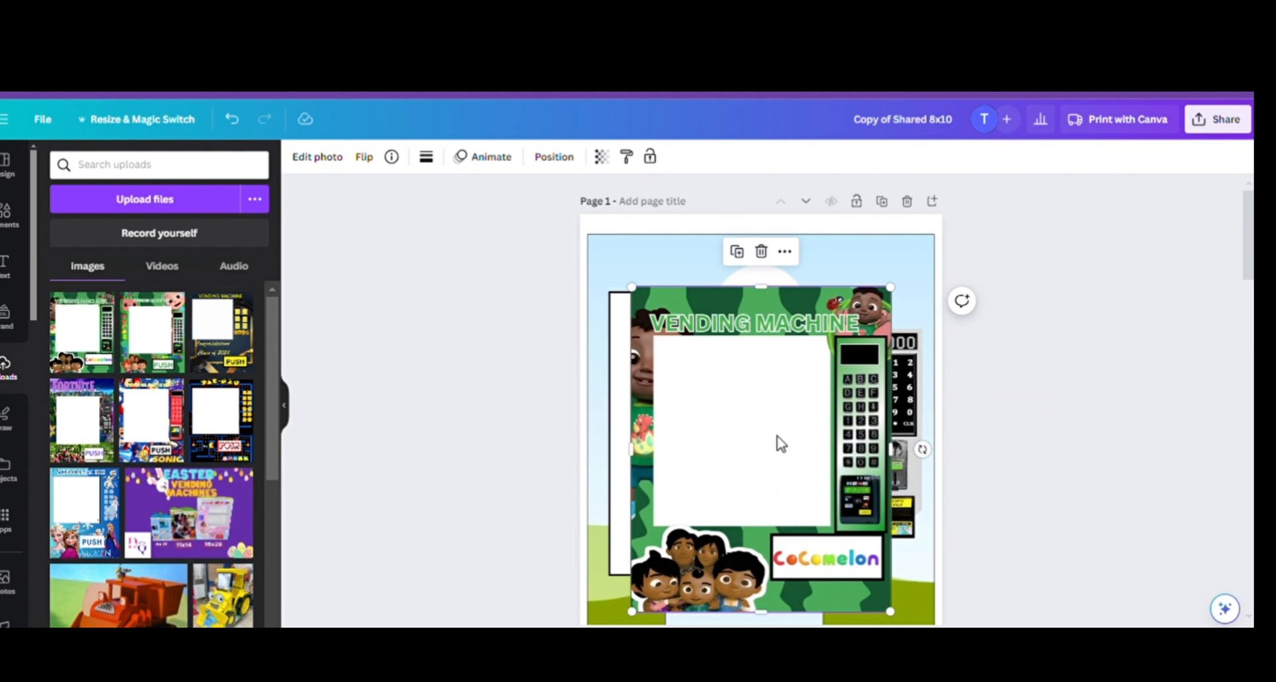
left_click_drag(778, 436, 749, 402)
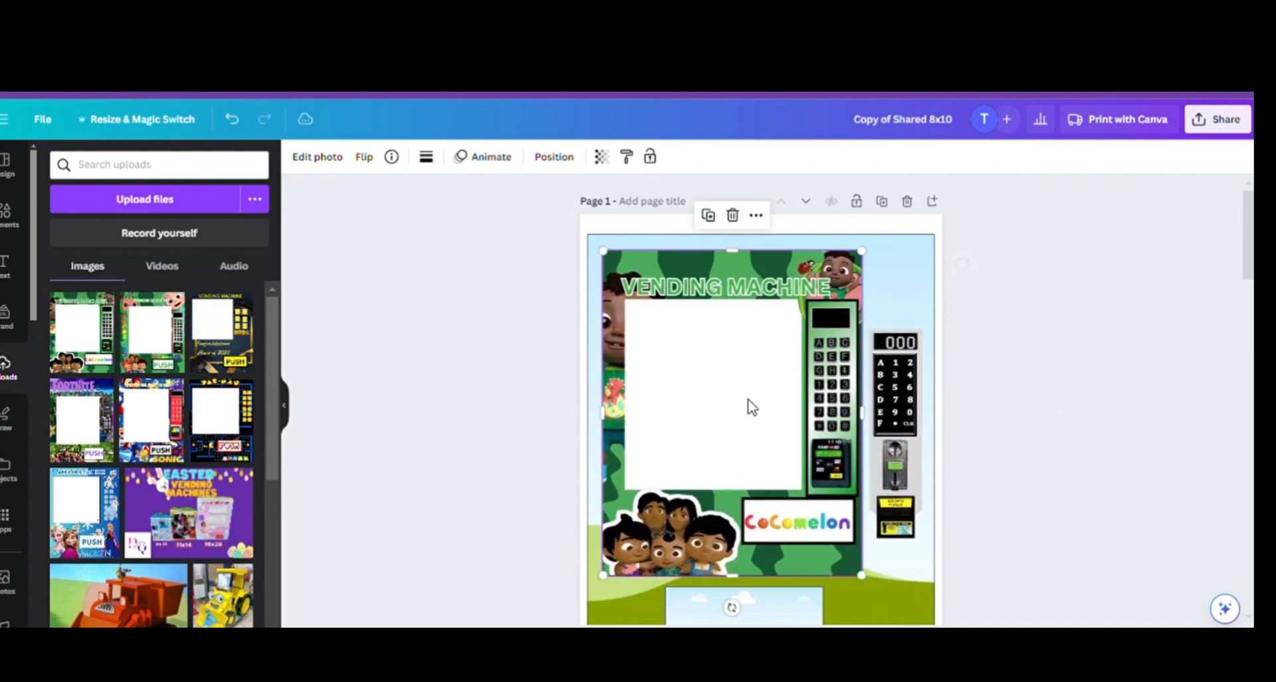
left_click(285, 406)
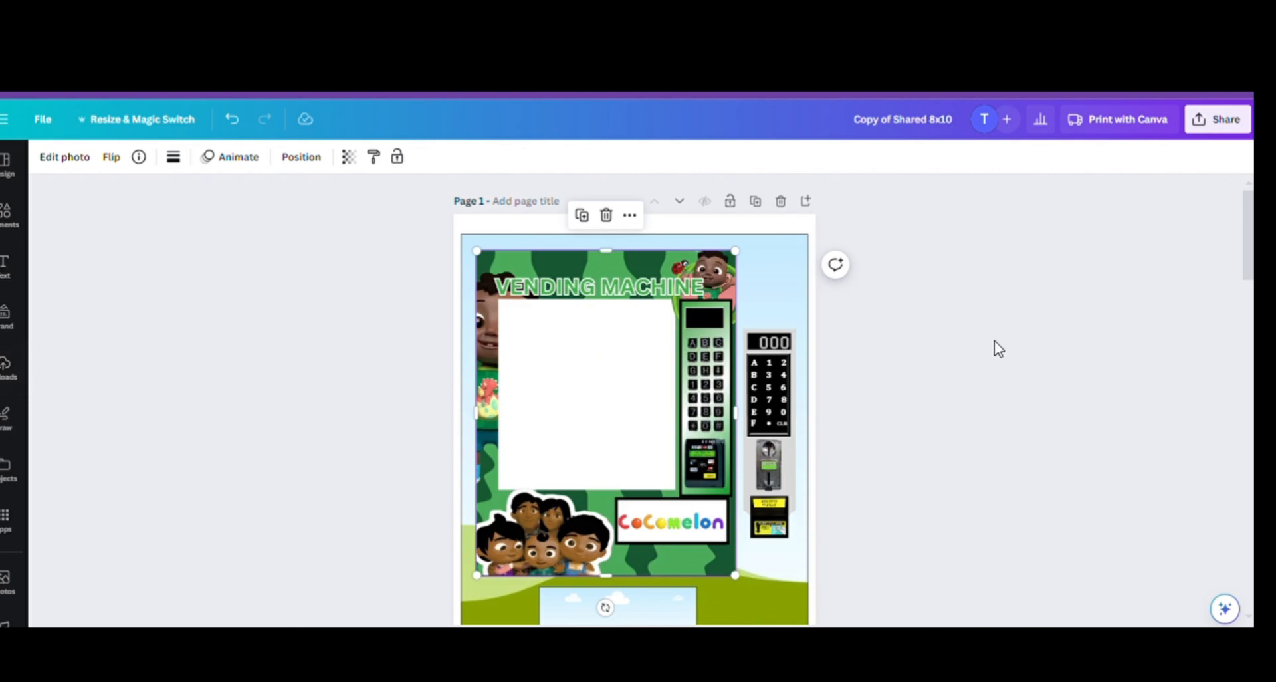
- Duplicate page 1 and delete the CoComelon image from the copy to keep a blank template page
scroll(703, 258, "down", 2)
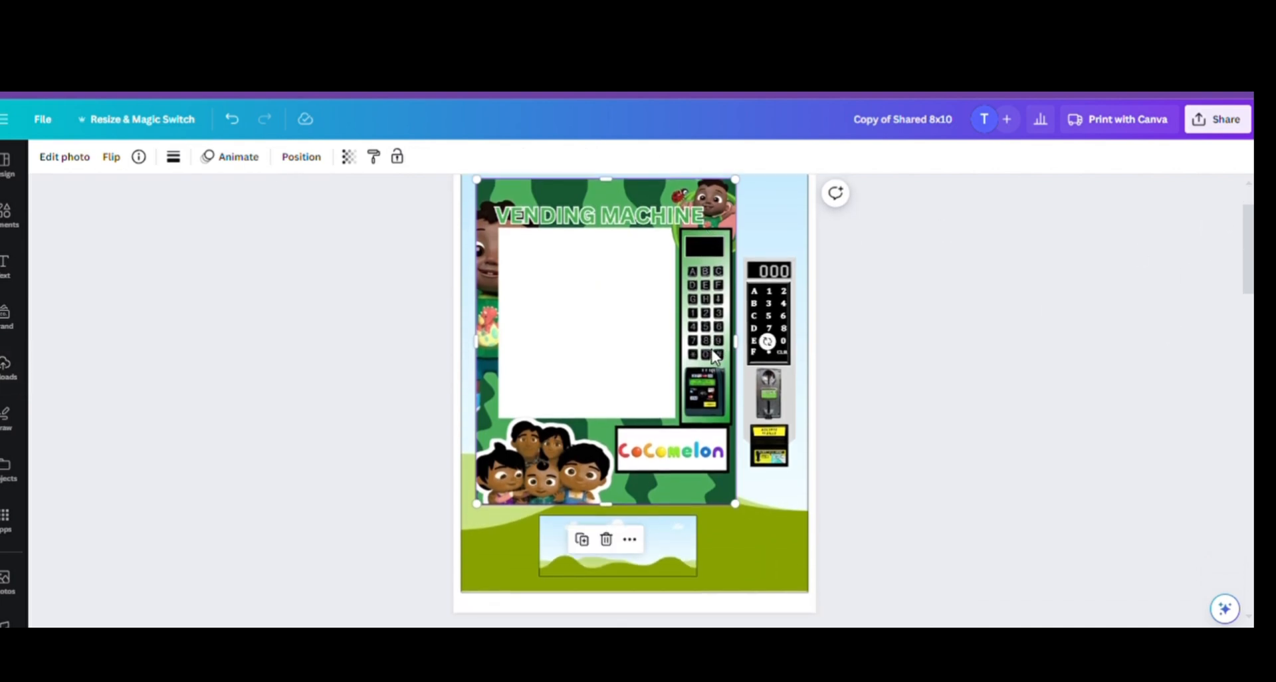
scroll(1248, 219, "up", 2)
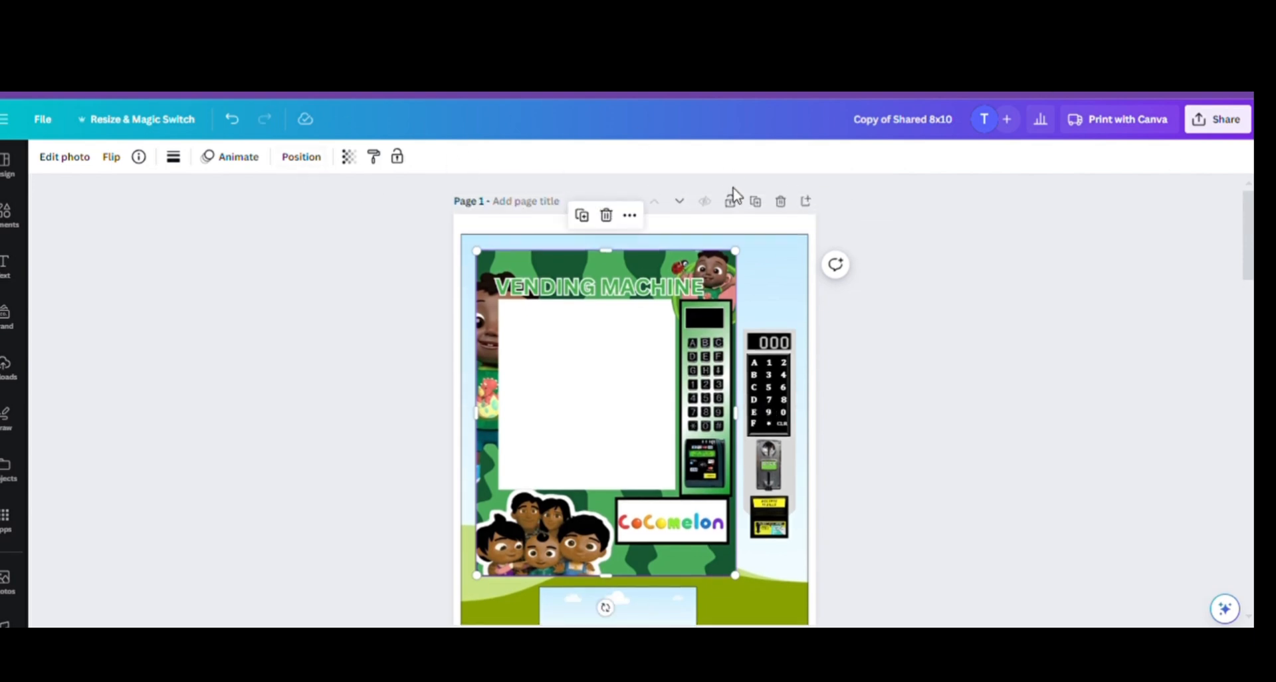
left_click(758, 204)
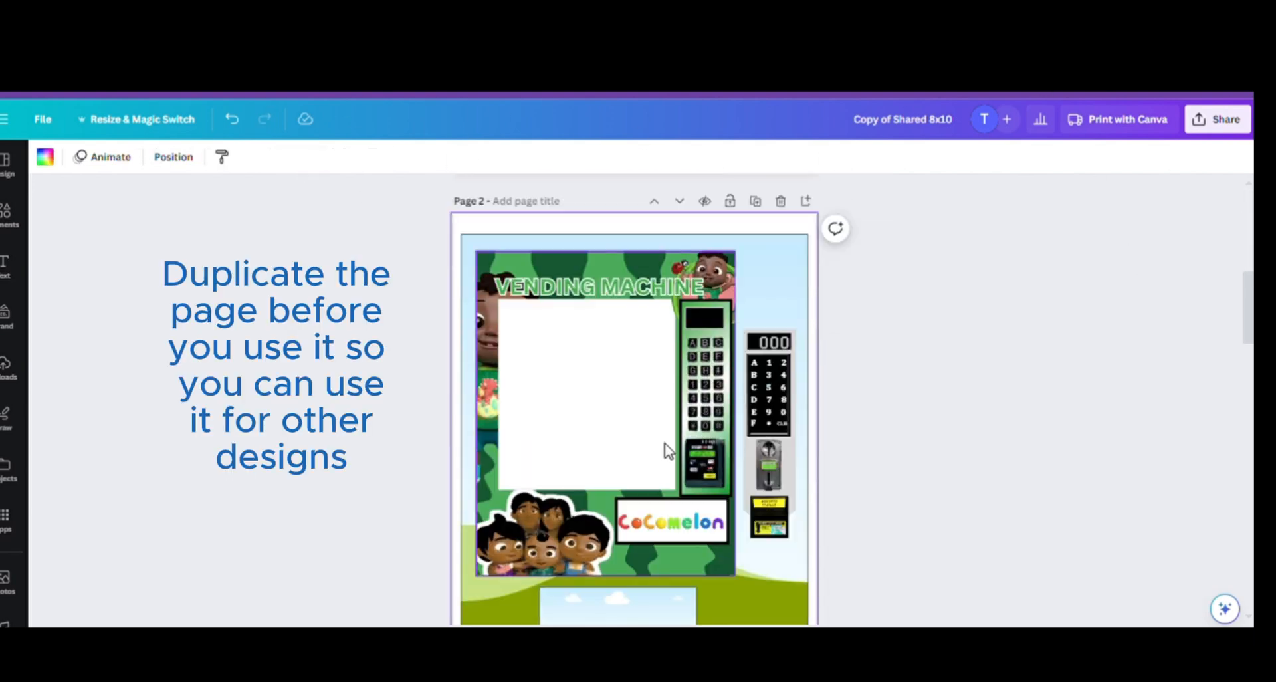
key("Delete")
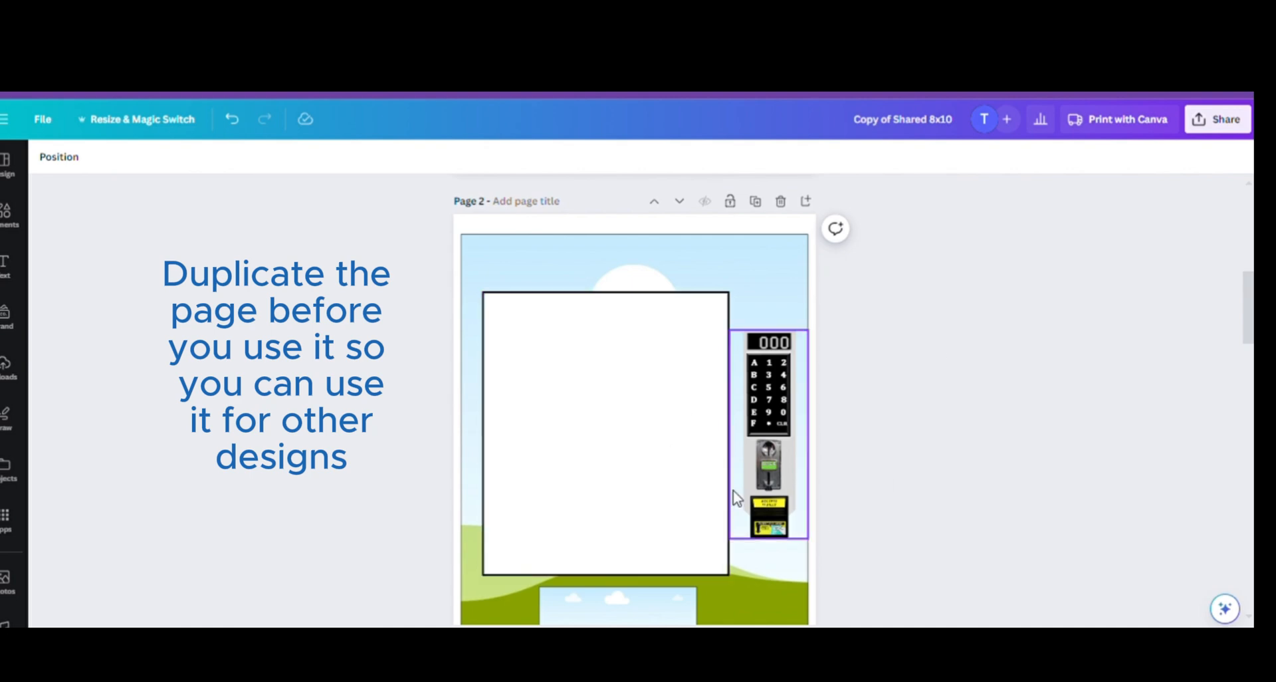
- Delete the template's grouped keypad and coin slot panel from page 1
scroll(804, 340, "up", 7)
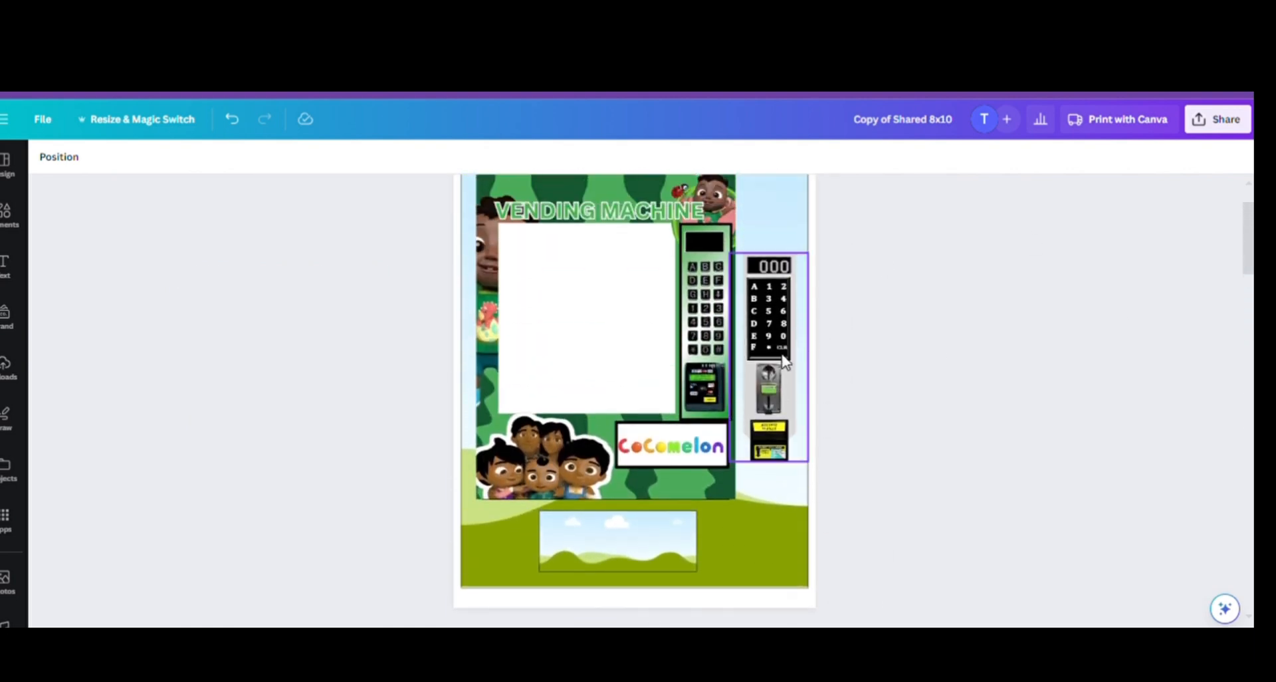
left_click(786, 362)
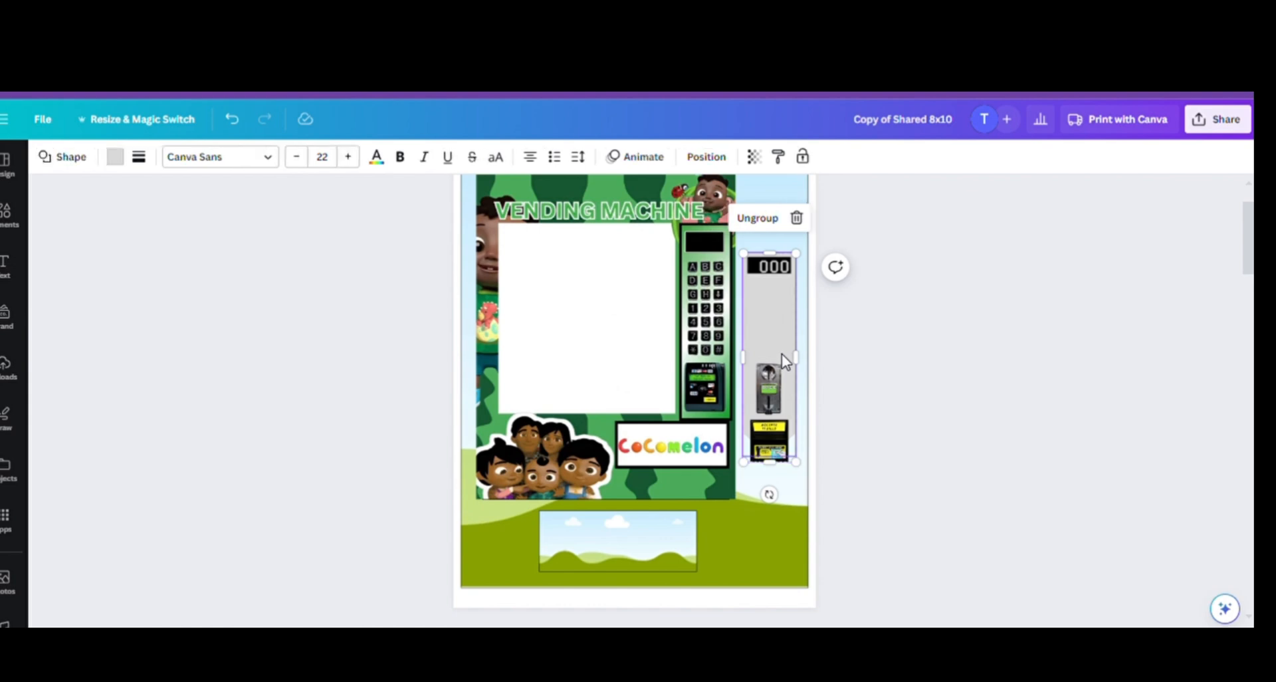
key("Delete")
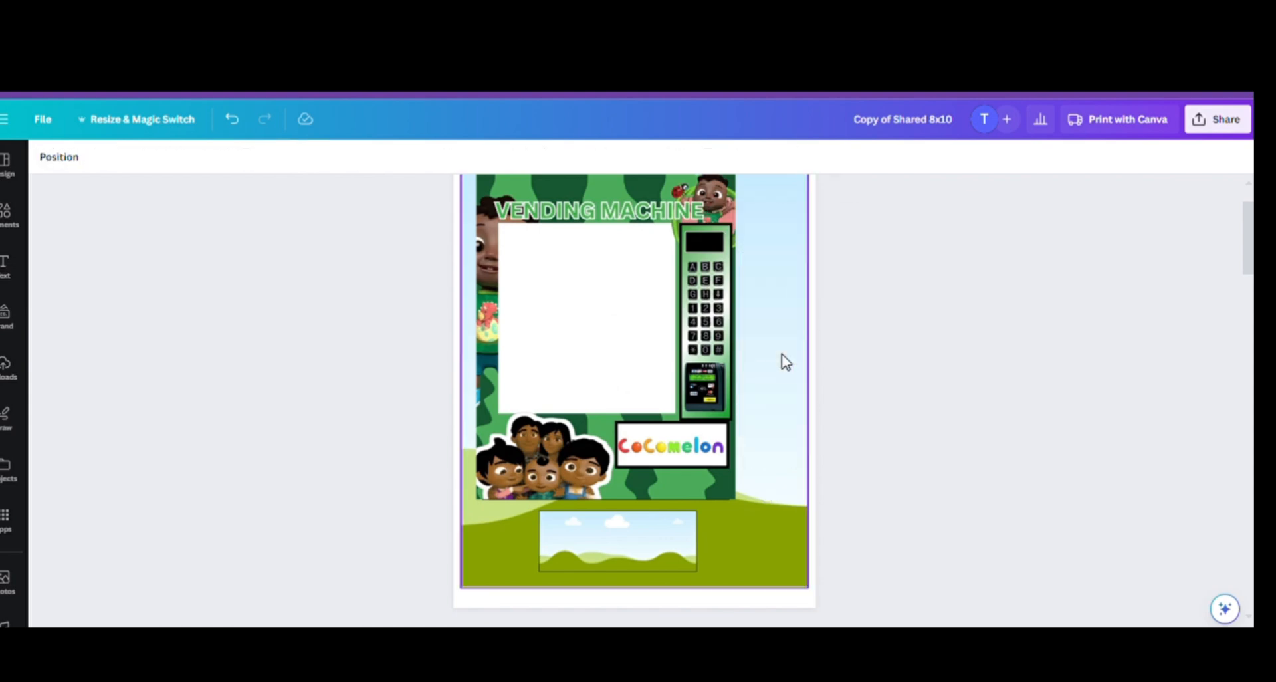
- Align the CoComelon image with the upper-left corner of page 1's background frame and stretch it to cover the whole frame
left_click(647, 433)
mouse_move(646, 433)
left_mouse_down()
mouse_move(704, 470)
mouse_move(667, 438)
mouse_move(636, 433)
left_mouse_up()
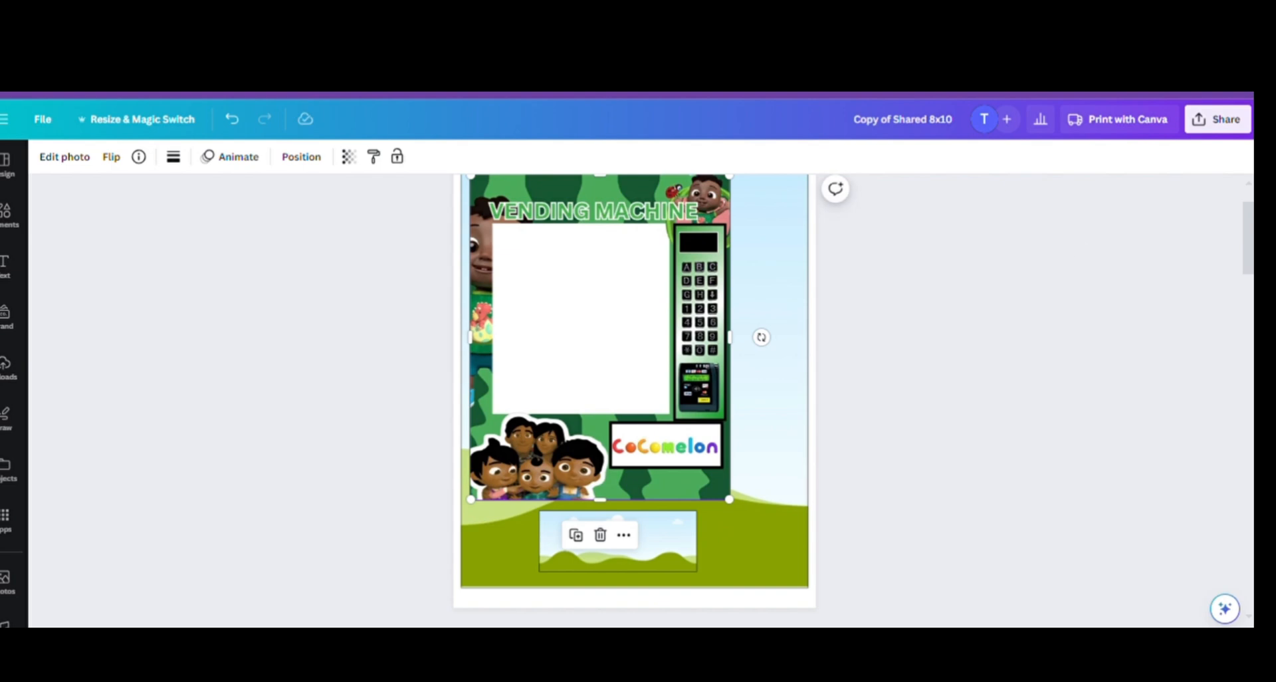
scroll(1248, 255, "up", 2)
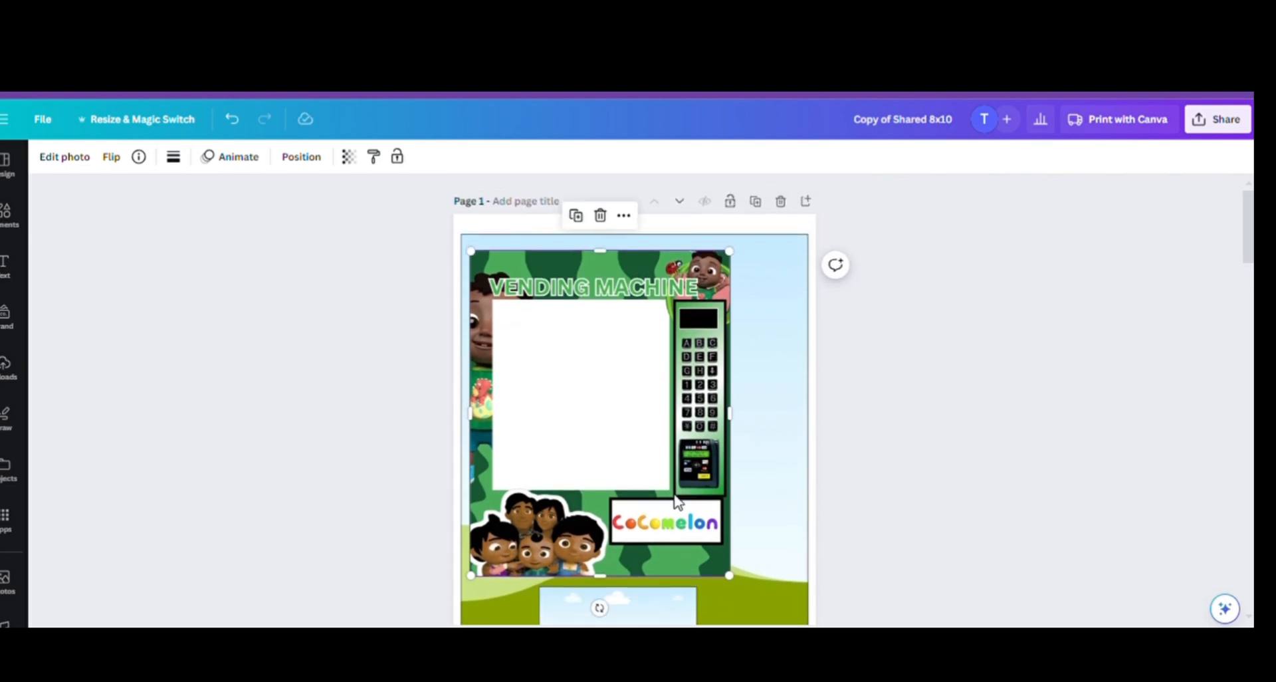
mouse_move(680, 498)
left_mouse_down()
mouse_move(710, 512)
mouse_move(674, 489)
left_mouse_up()
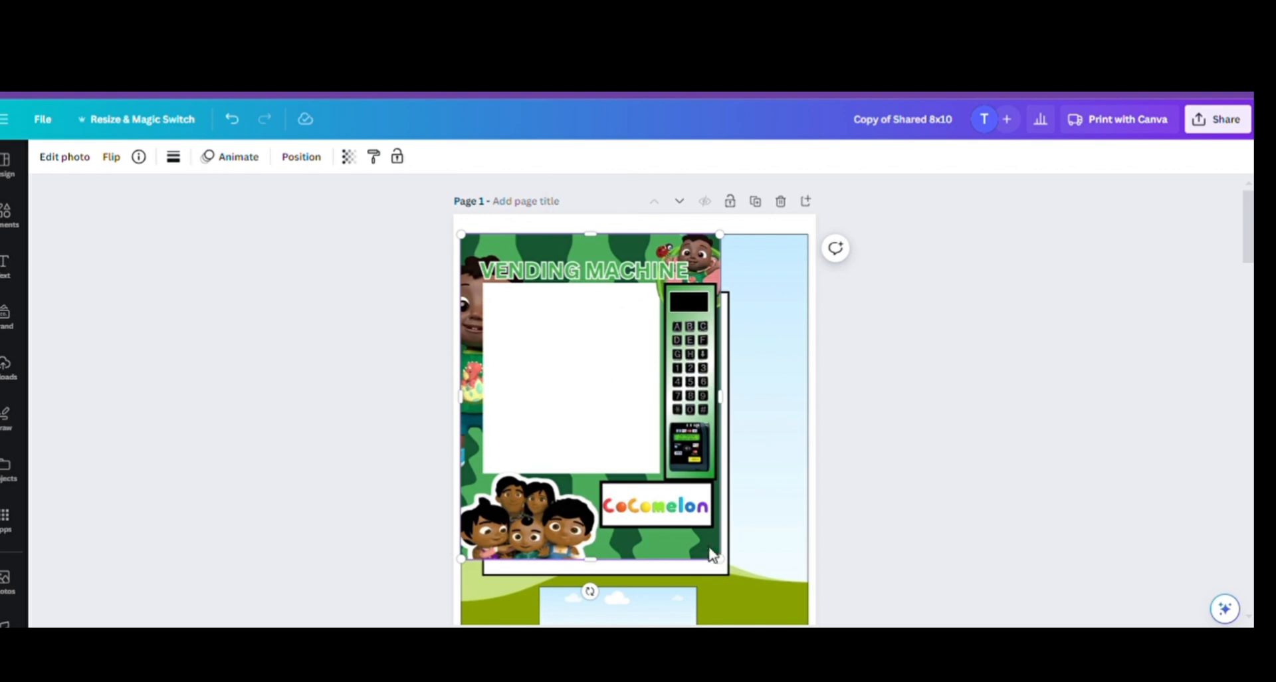
left_click_drag(732, 565, 809, 668)
left_click(974, 521)
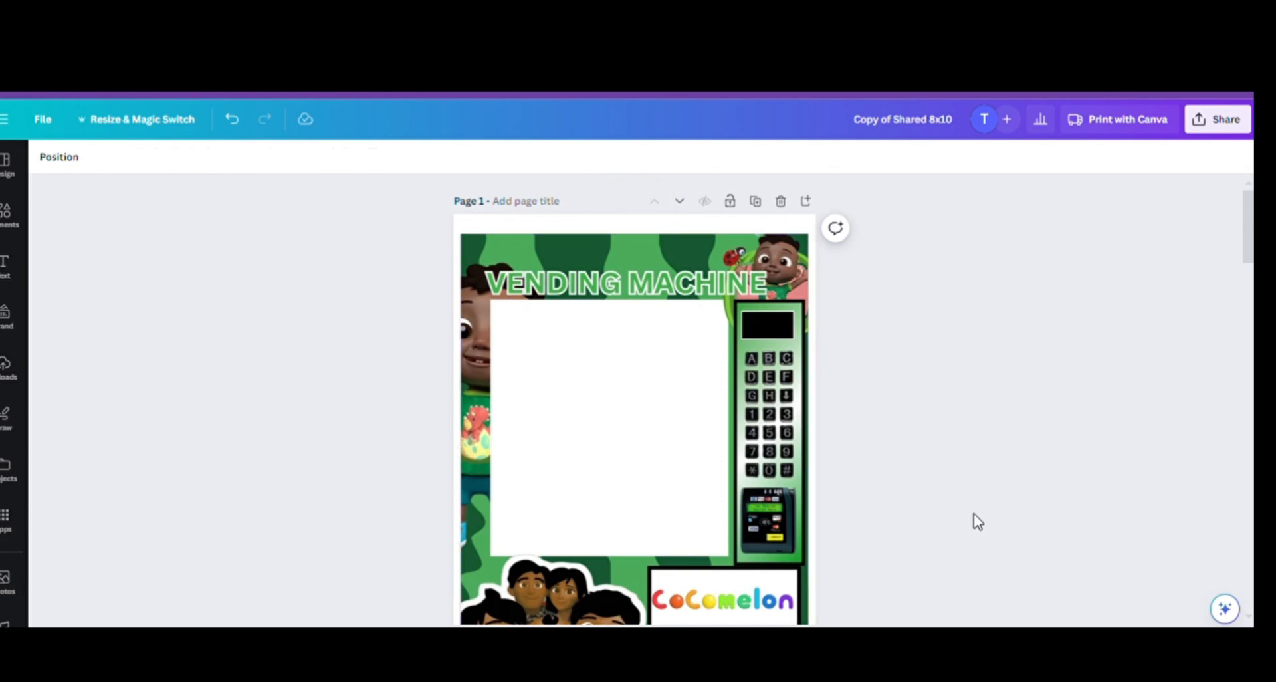
scroll(1252, 240, "down", 3)
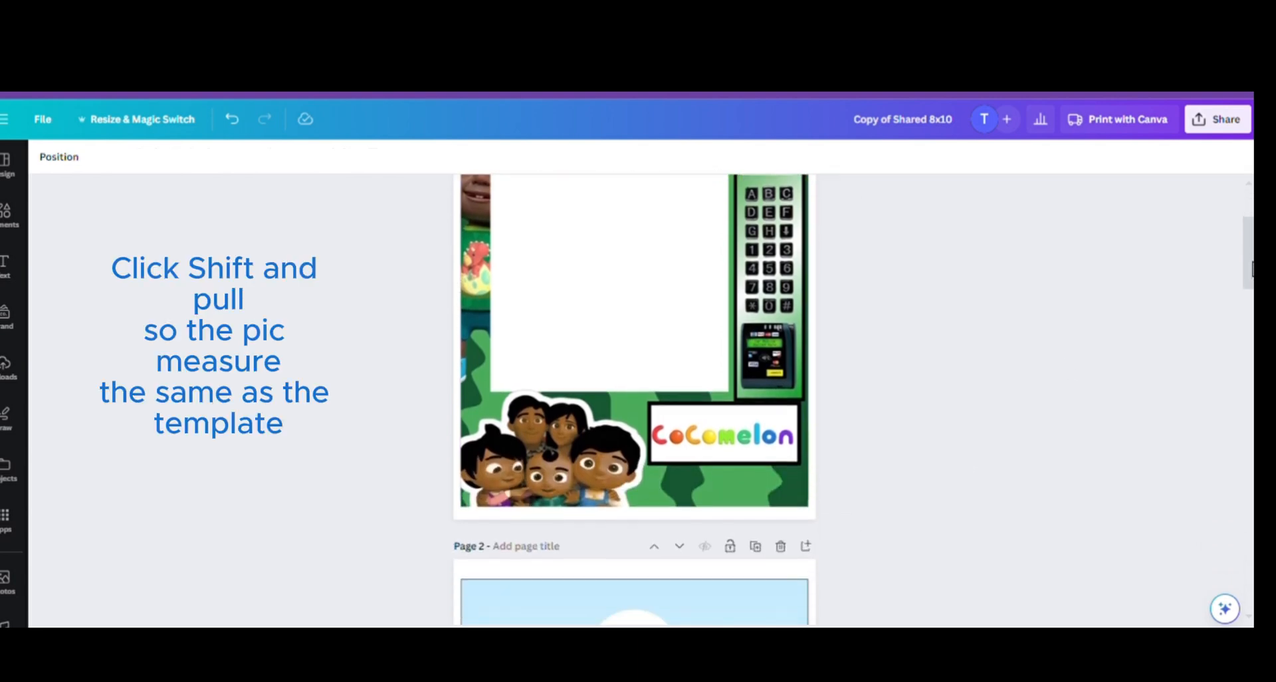
scroll(1251, 233, "up", 3)
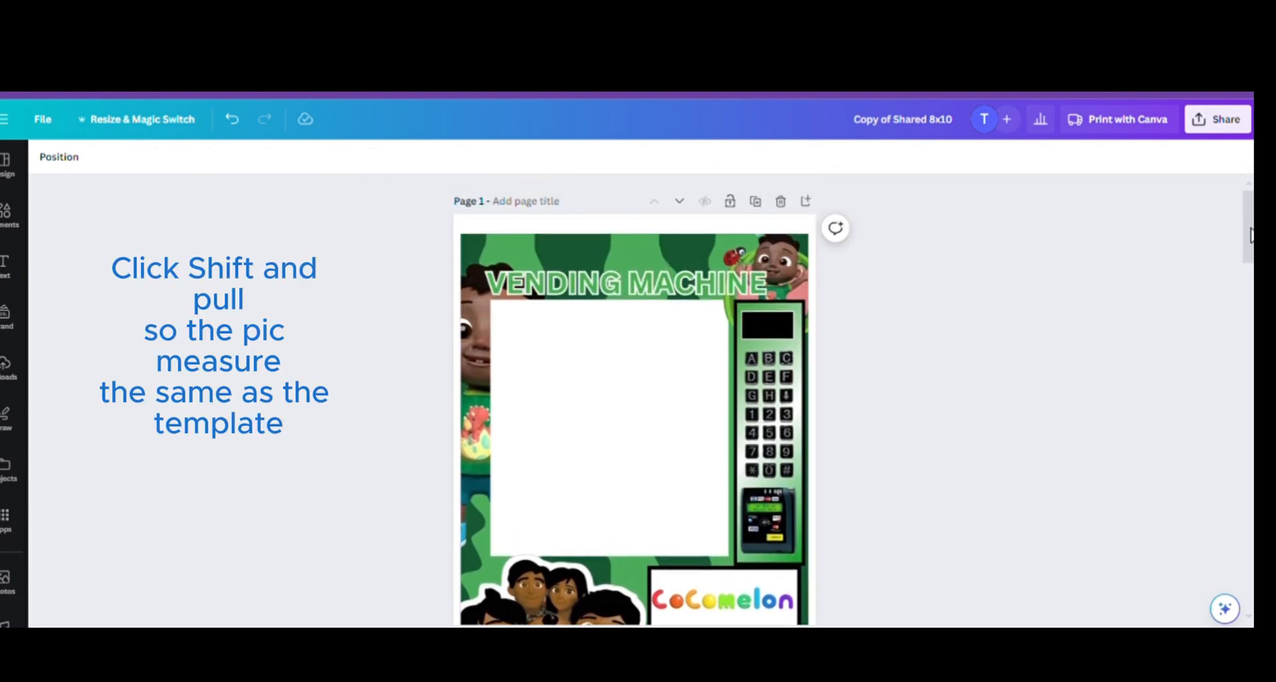
- Layer the CoComelon image behind the white window square on page 1, undoing the last change
left_click(583, 246)
right_click(583, 246)
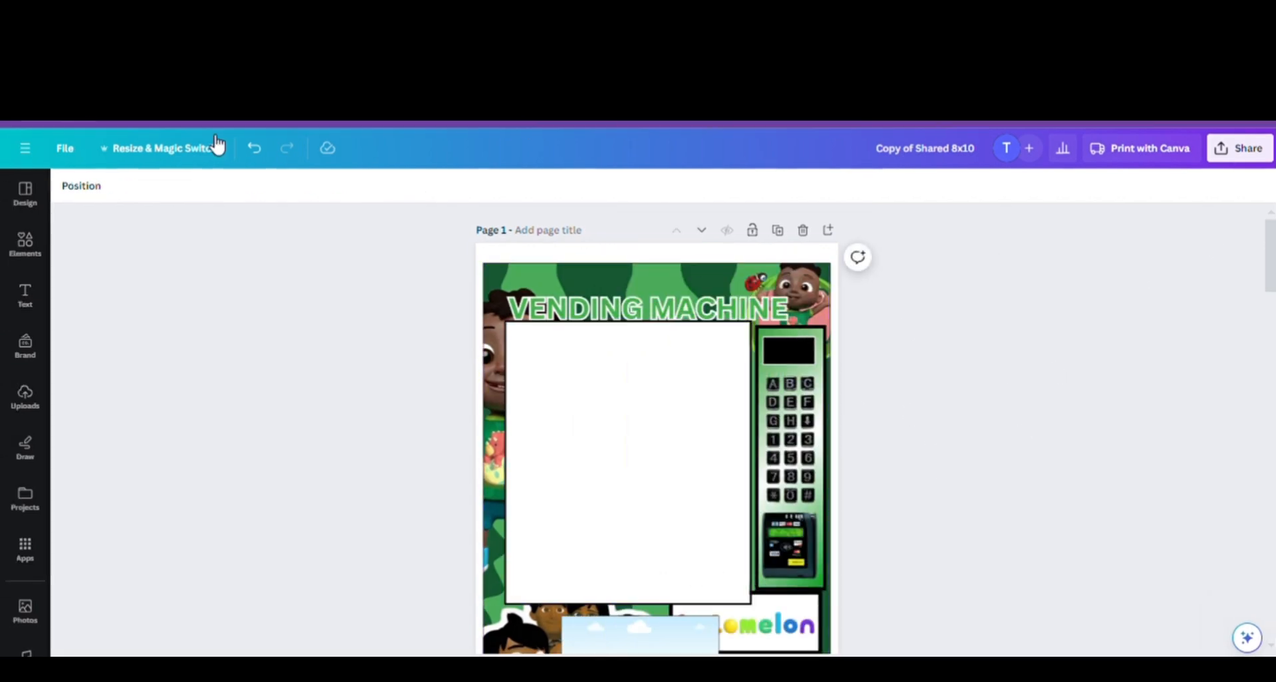
left_click(264, 151)
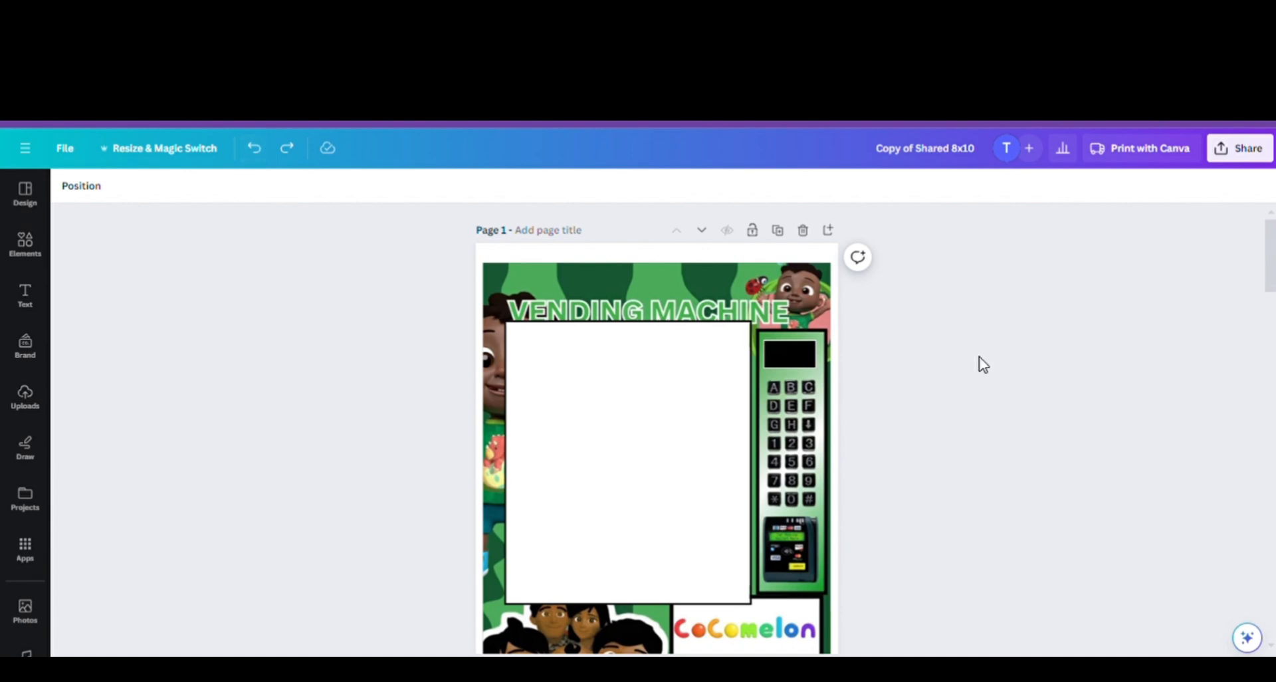
- Check the completed CoComelon front on page 1 and duplicate the page
mouse_move(1272, 263)
left_mouse_down()
mouse_move(1273, 364)
mouse_move(1271, 284)
left_mouse_up()
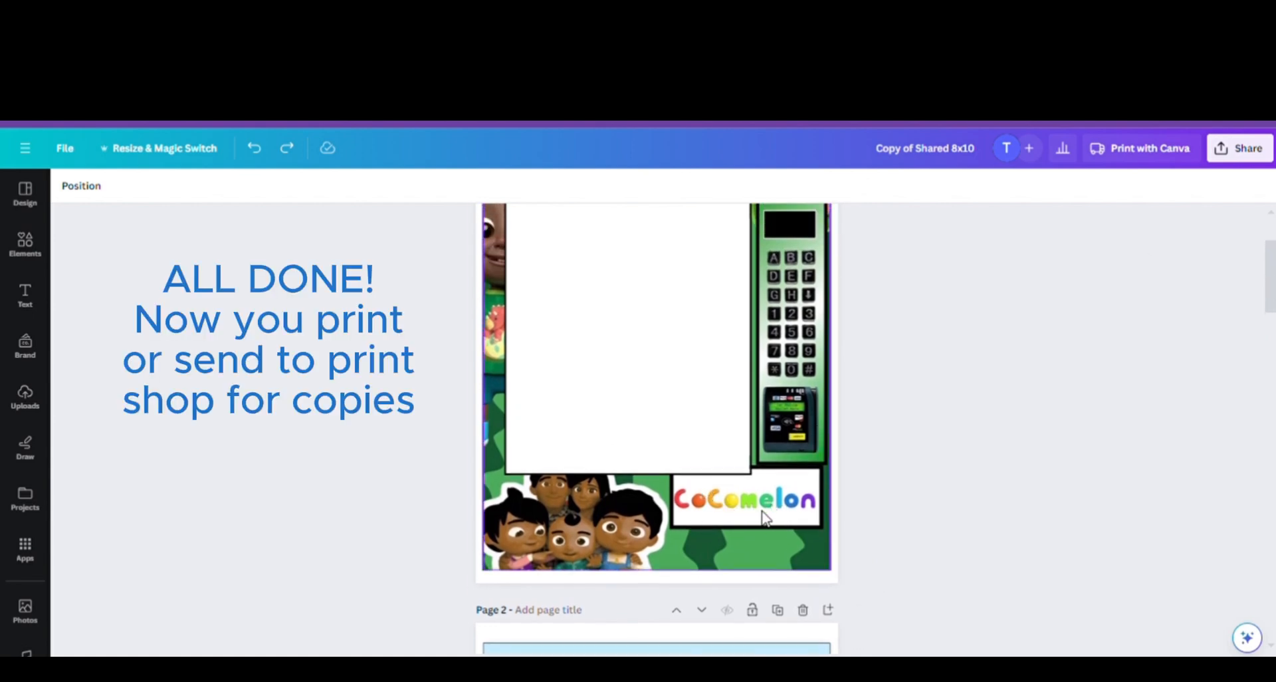
left_click_drag(1271, 297, 1265, 261)
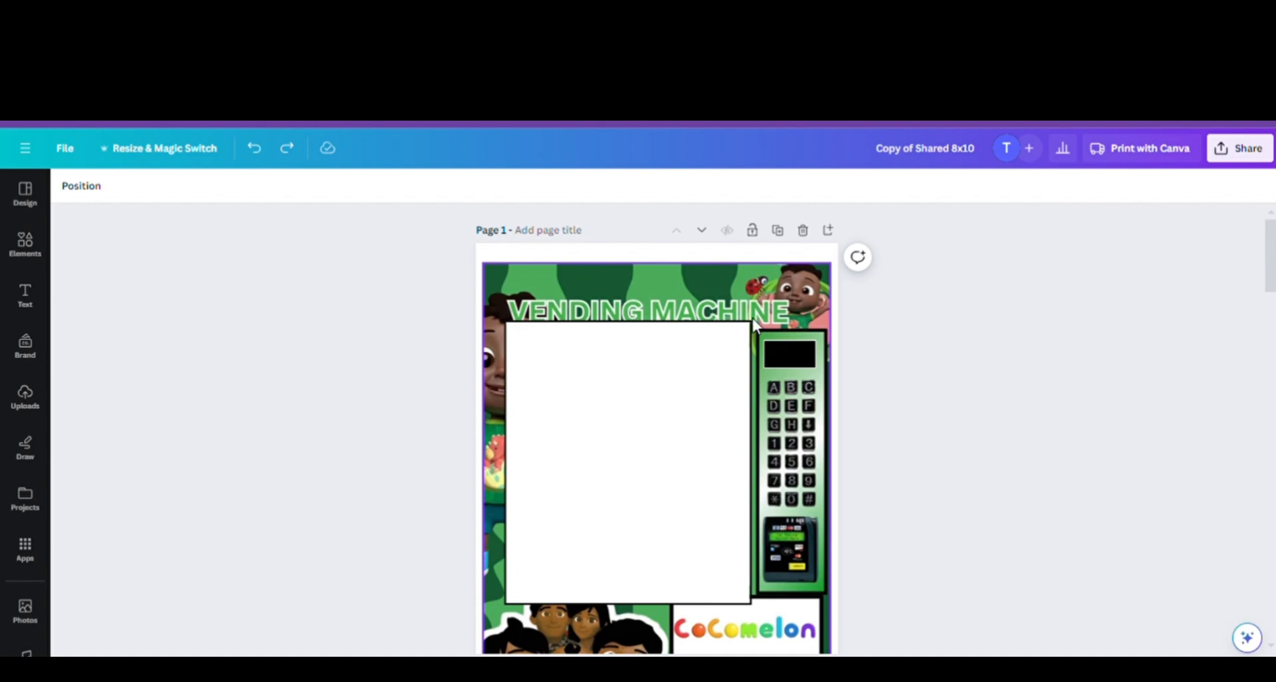
mouse_move(1270, 269)
left_mouse_down()
mouse_move(1270, 365)
mouse_move(1269, 258)
mouse_move(1271, 272)
left_mouse_up()
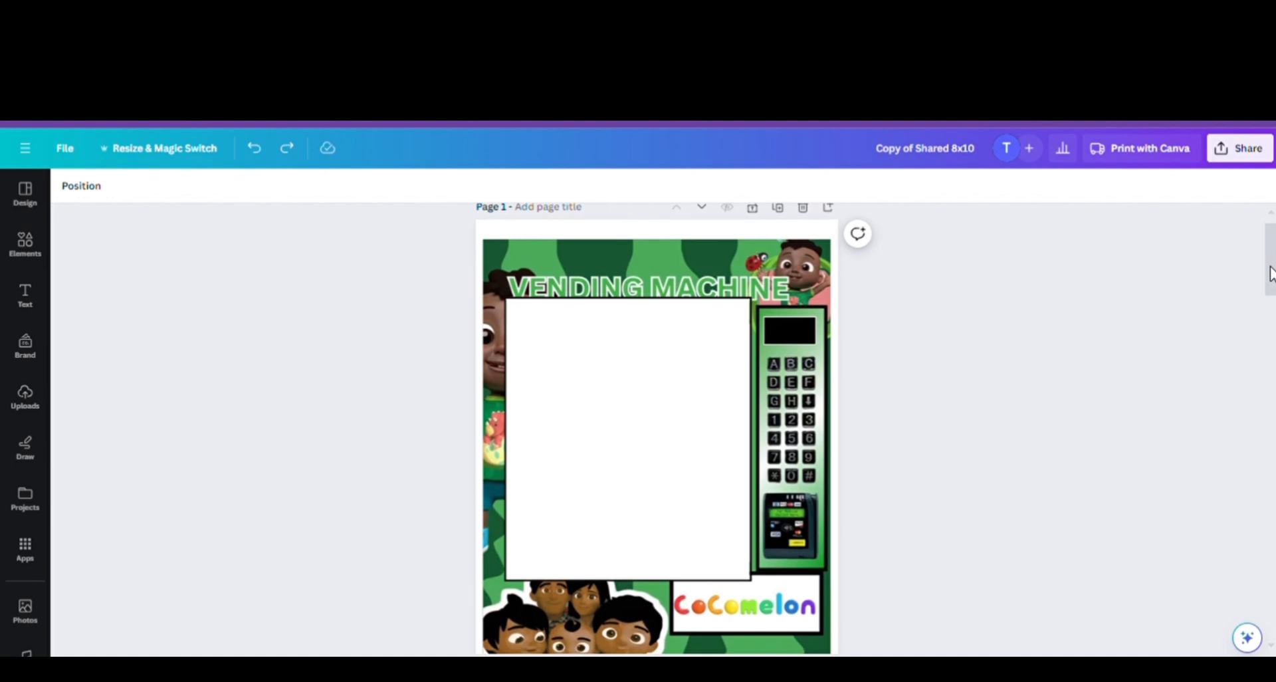
left_click(784, 216)
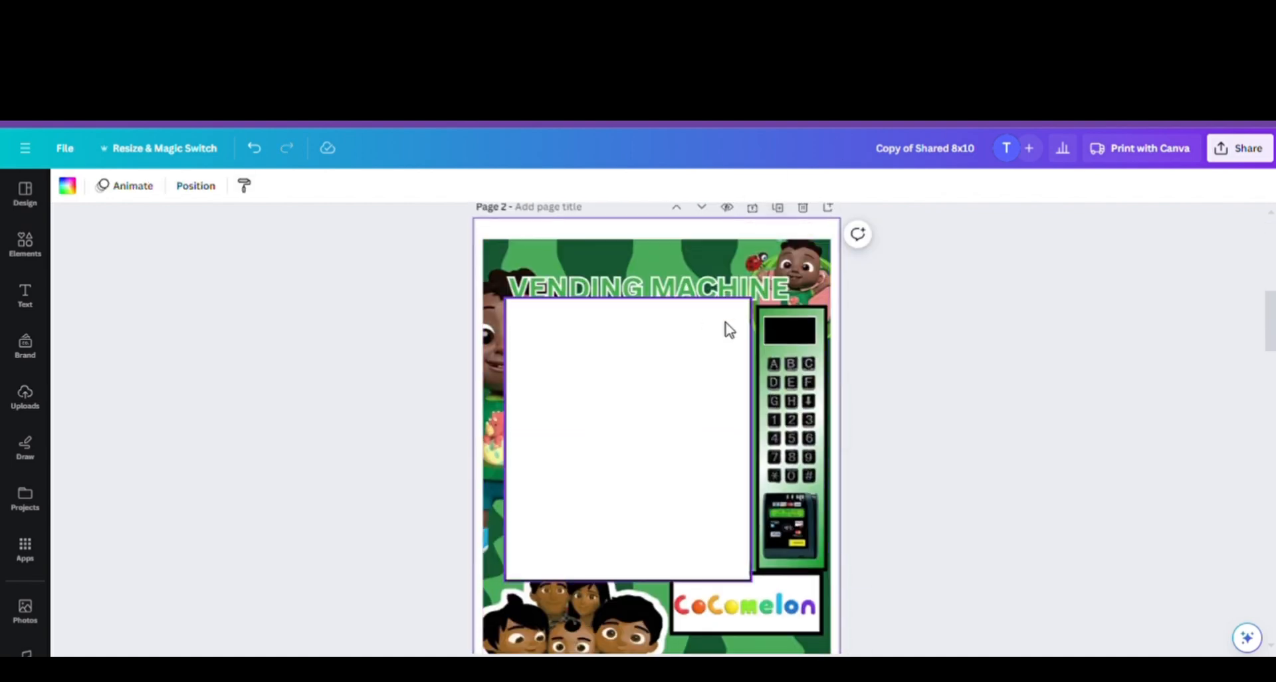
- Delete the CoComelon image from page 2 and add the uploaded Fortnite vending machine design in its place
left_click(736, 270)
key("Delete")
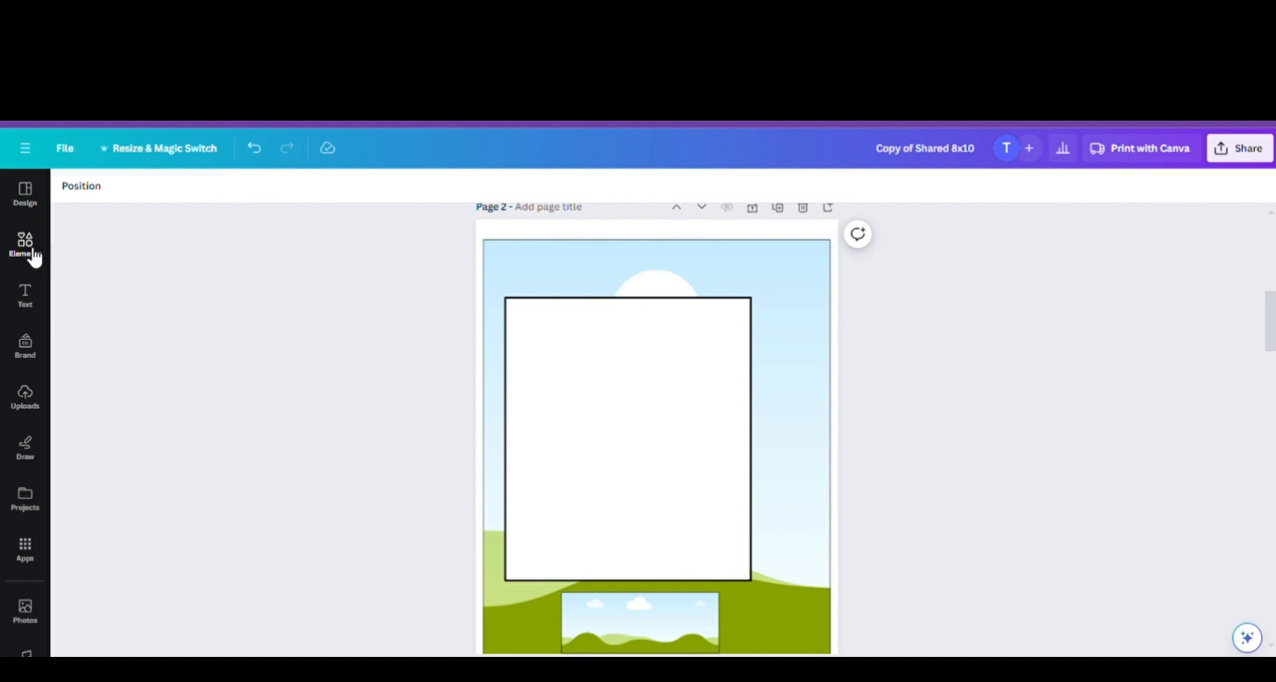
left_click(32, 398)
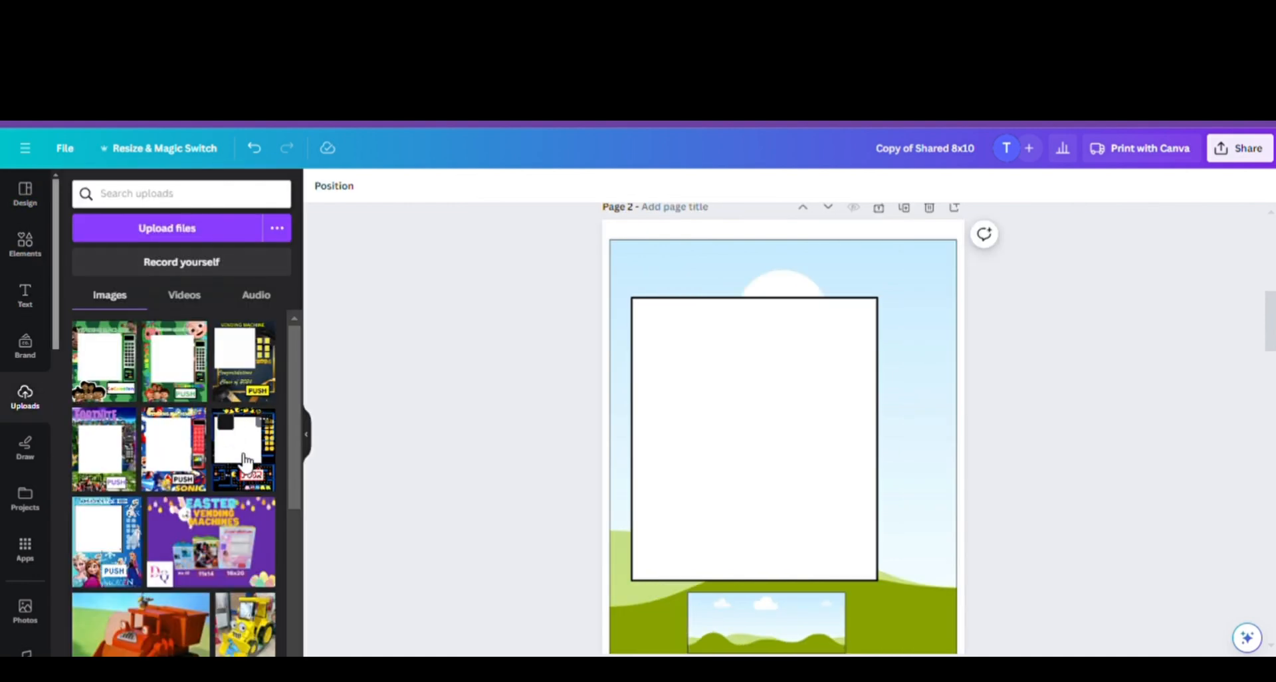
left_click(123, 468)
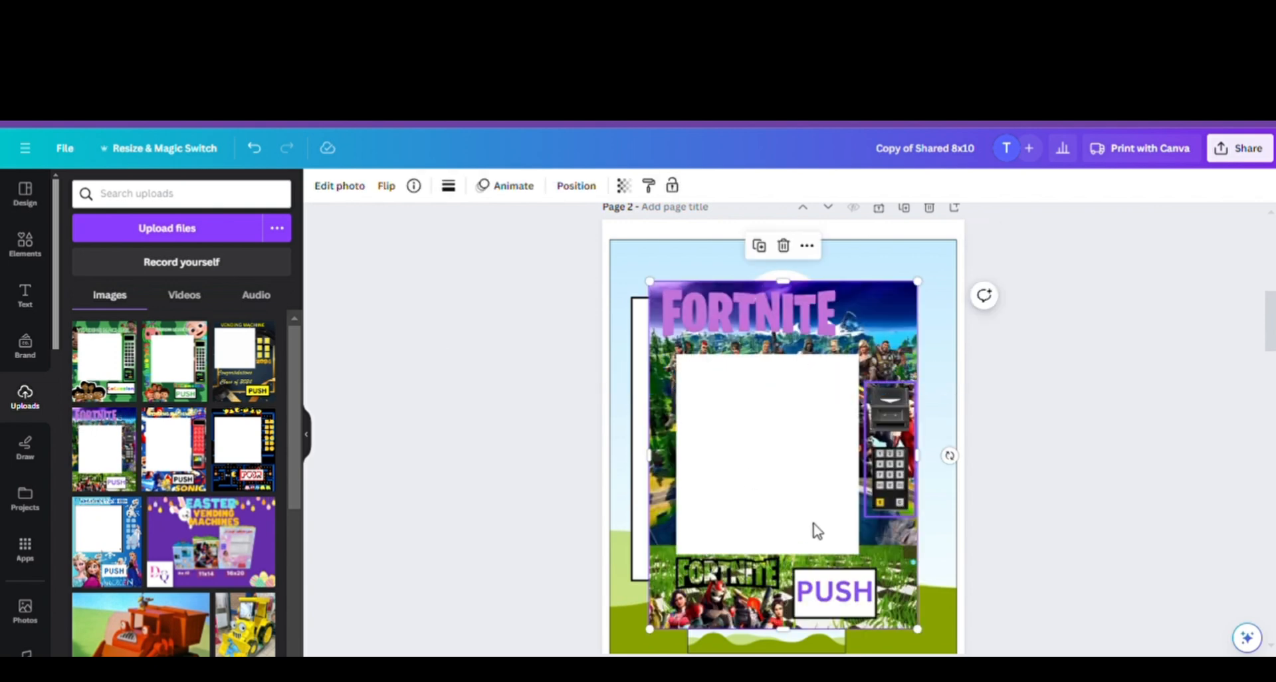
- Align the Fortnite image with the upper-left corner of page 2's background frame and stretch it to cover the whole frame
left_click_drag(809, 525, 786, 492)
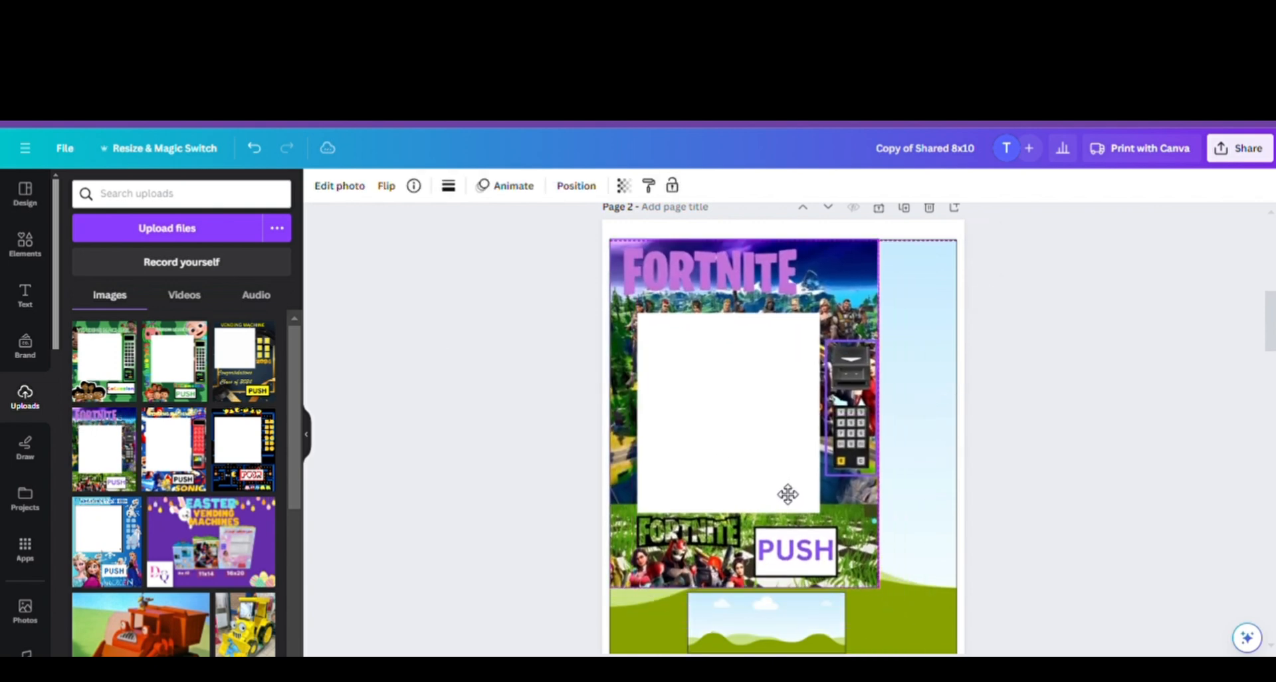
mouse_move(1274, 325)
left_mouse_down()
mouse_move(1273, 349)
mouse_move(1271, 331)
left_mouse_up()
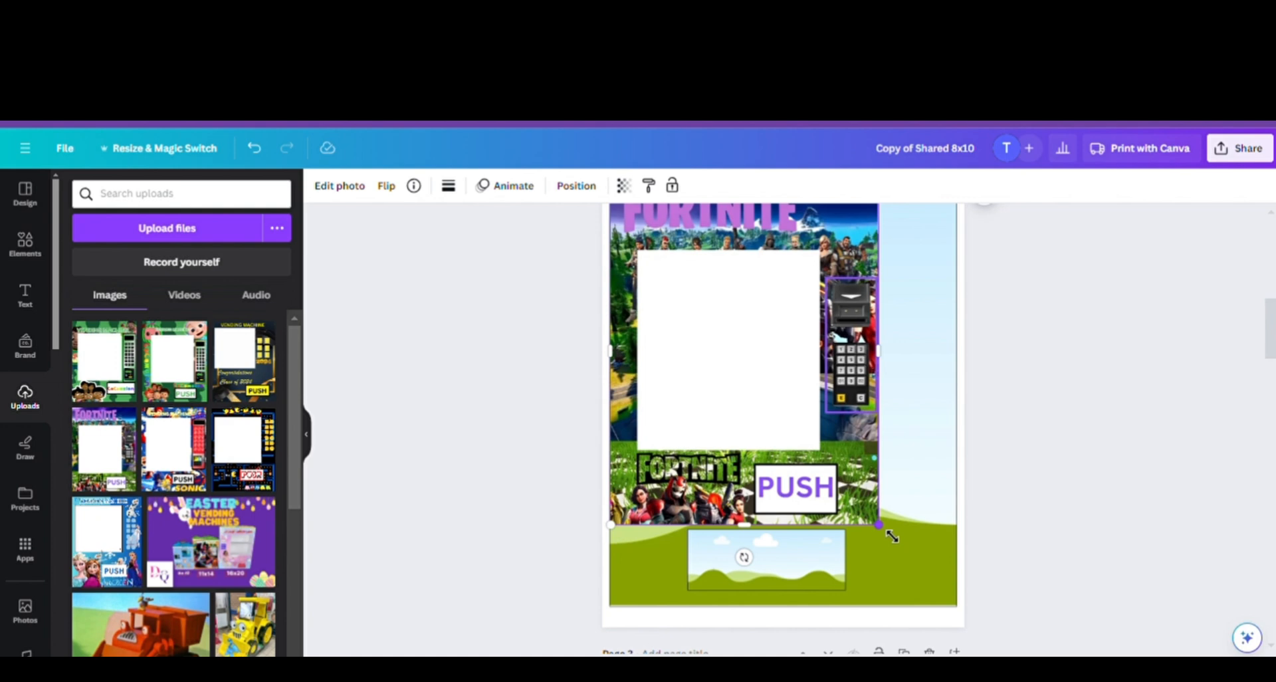
left_click_drag(892, 536, 969, 615)
left_click(1116, 601)
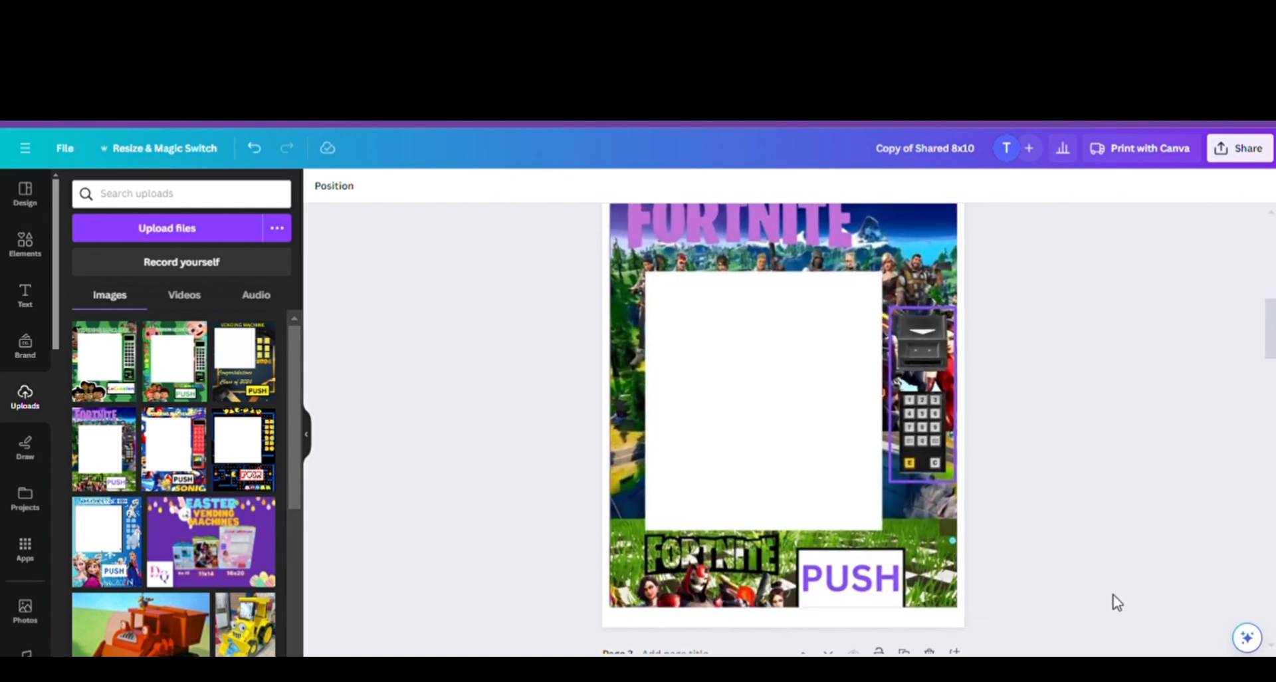
- Duplicate the blank template on page 3 and return to page 3 for a new design
scroll(1242, 339, "up", 3)
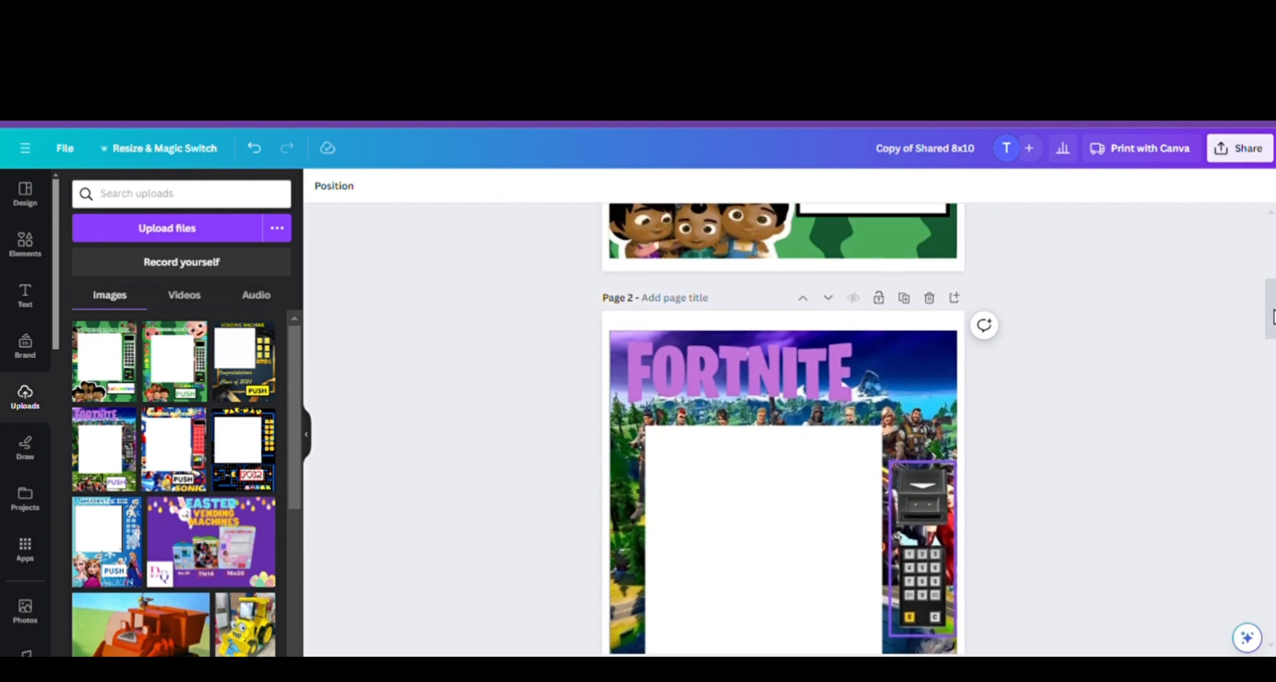
scroll(1242, 339, "down", 1)
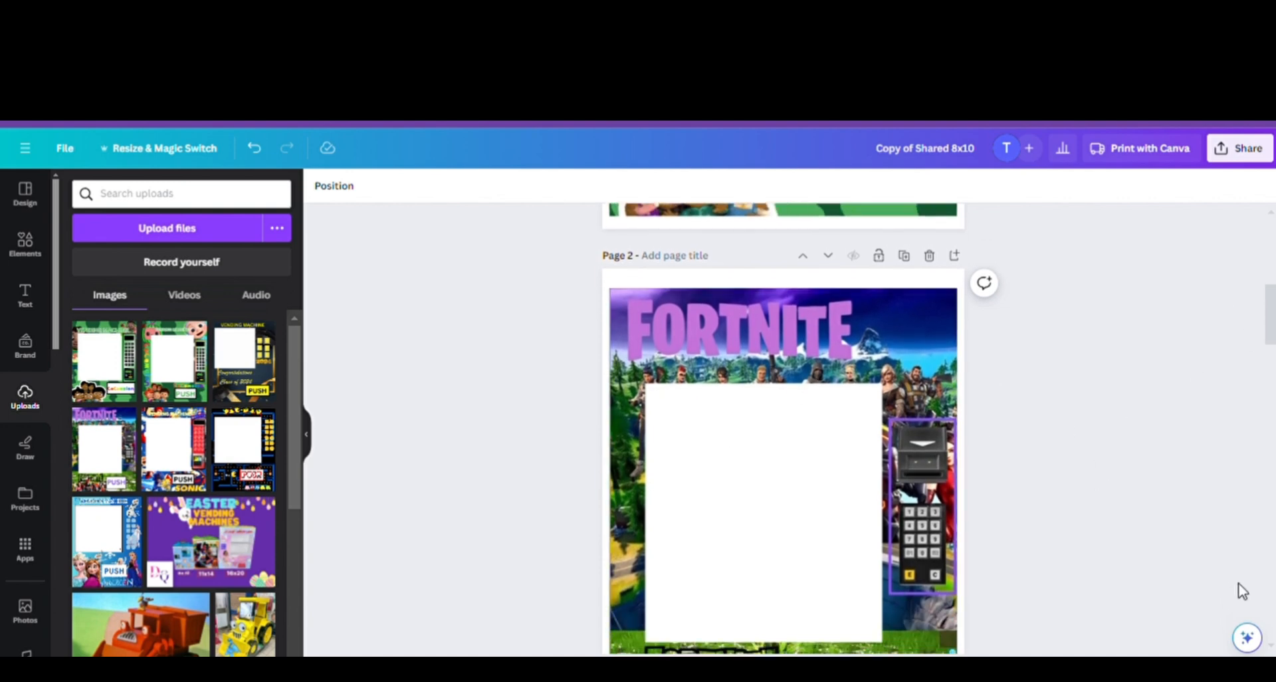
scroll(783, 459, "down", 3)
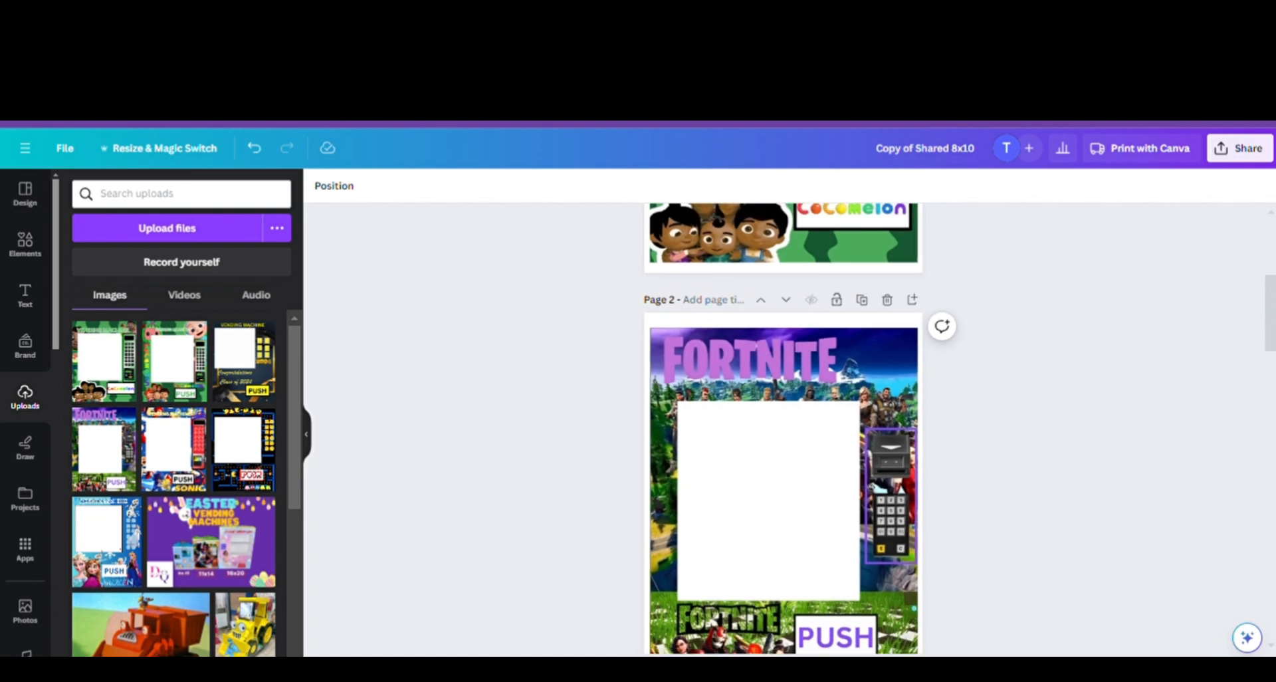
scroll(782, 425, "down", 2)
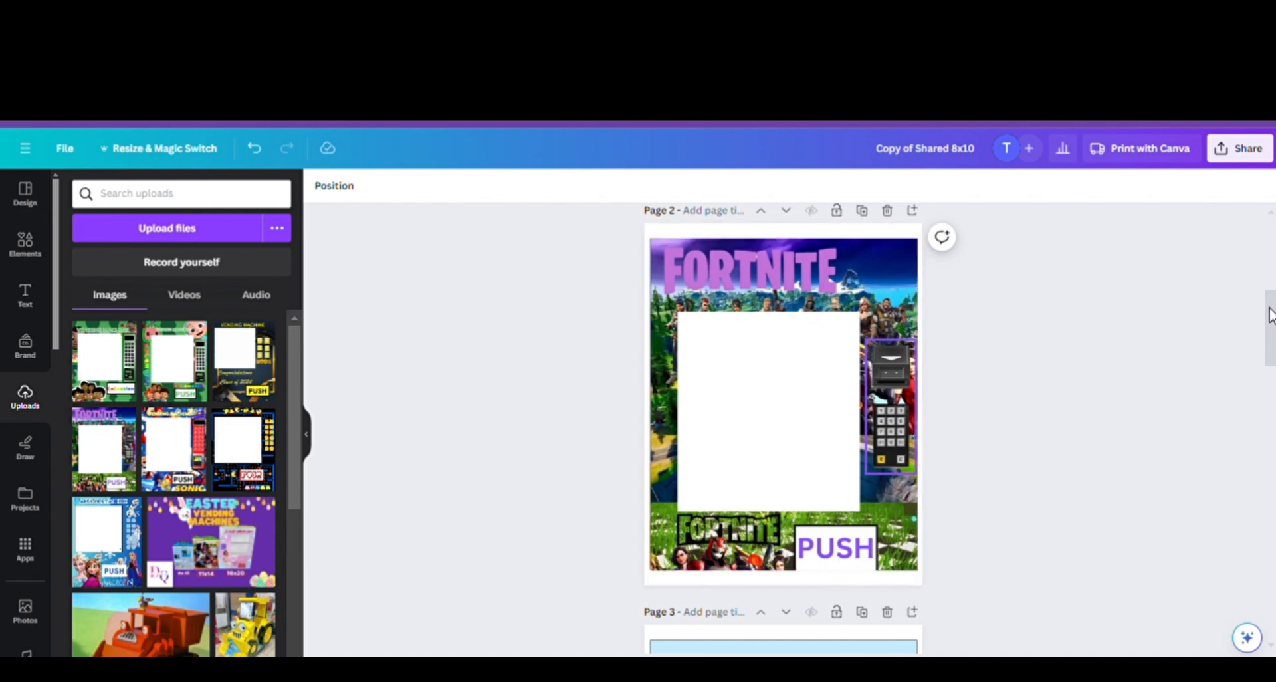
left_click_drag(1271, 317, 1270, 359)
left_click(862, 301)
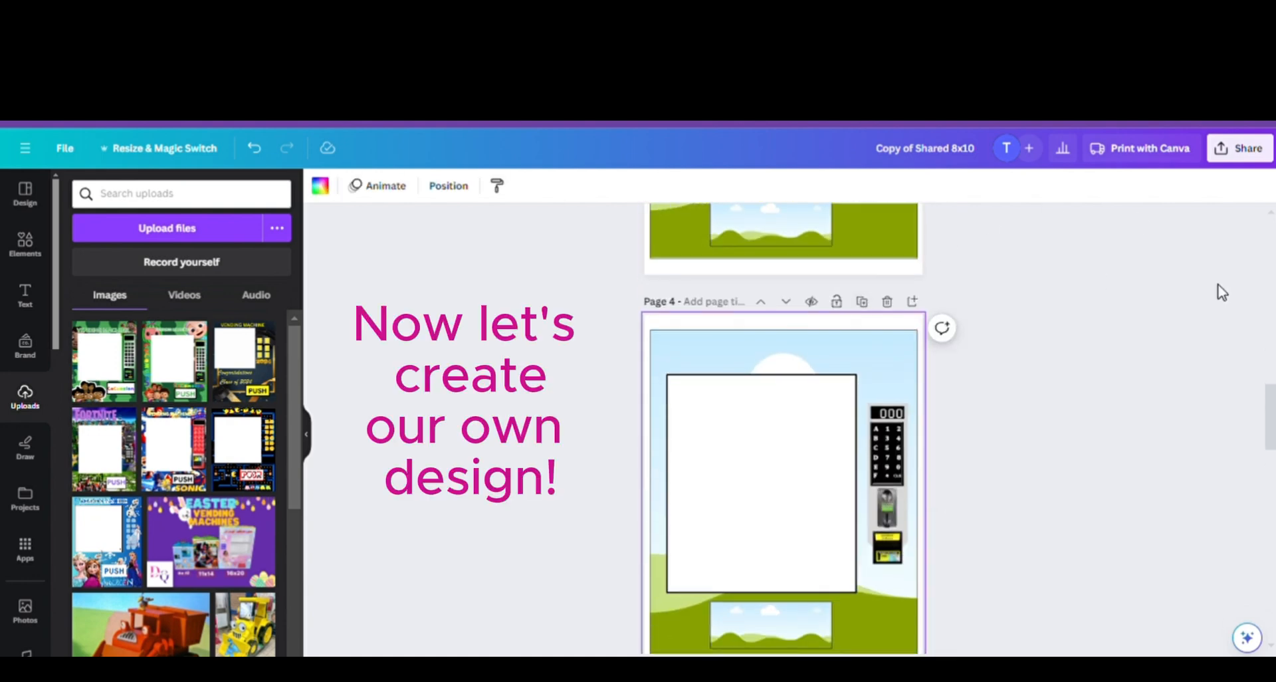
left_click_drag(1271, 420, 1264, 367)
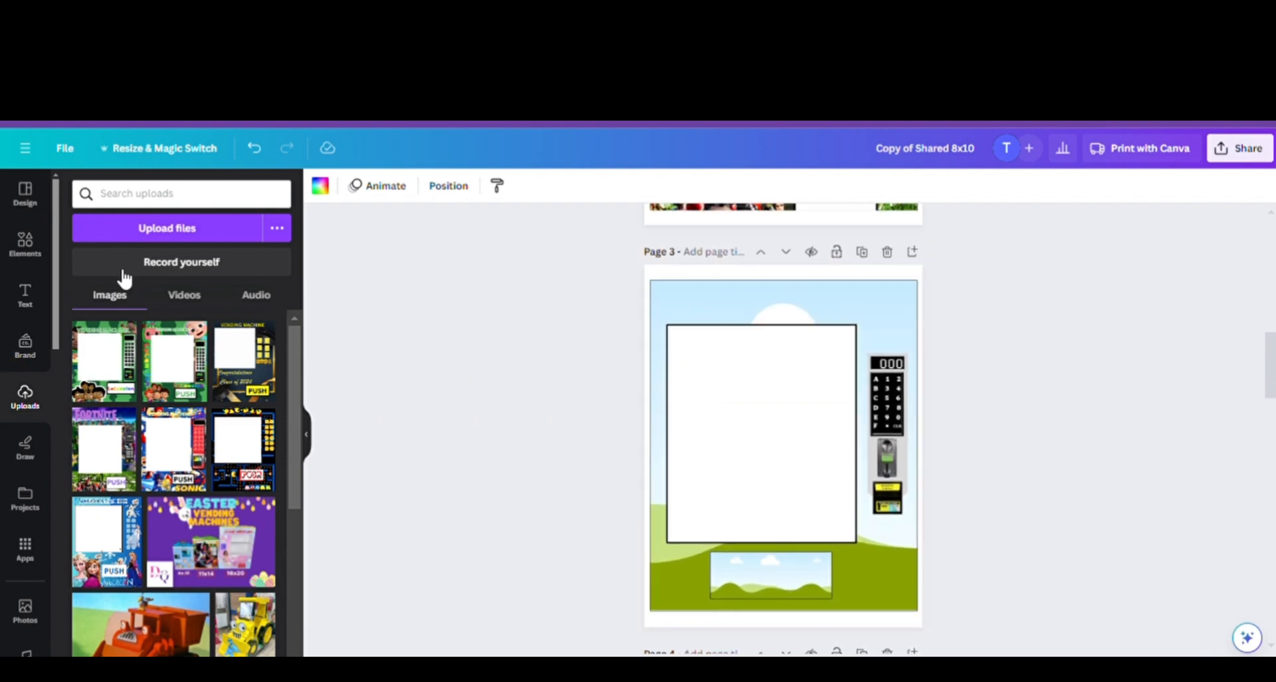
- Search the elements for "rainbow" and show all the photo results
left_click(25, 246)
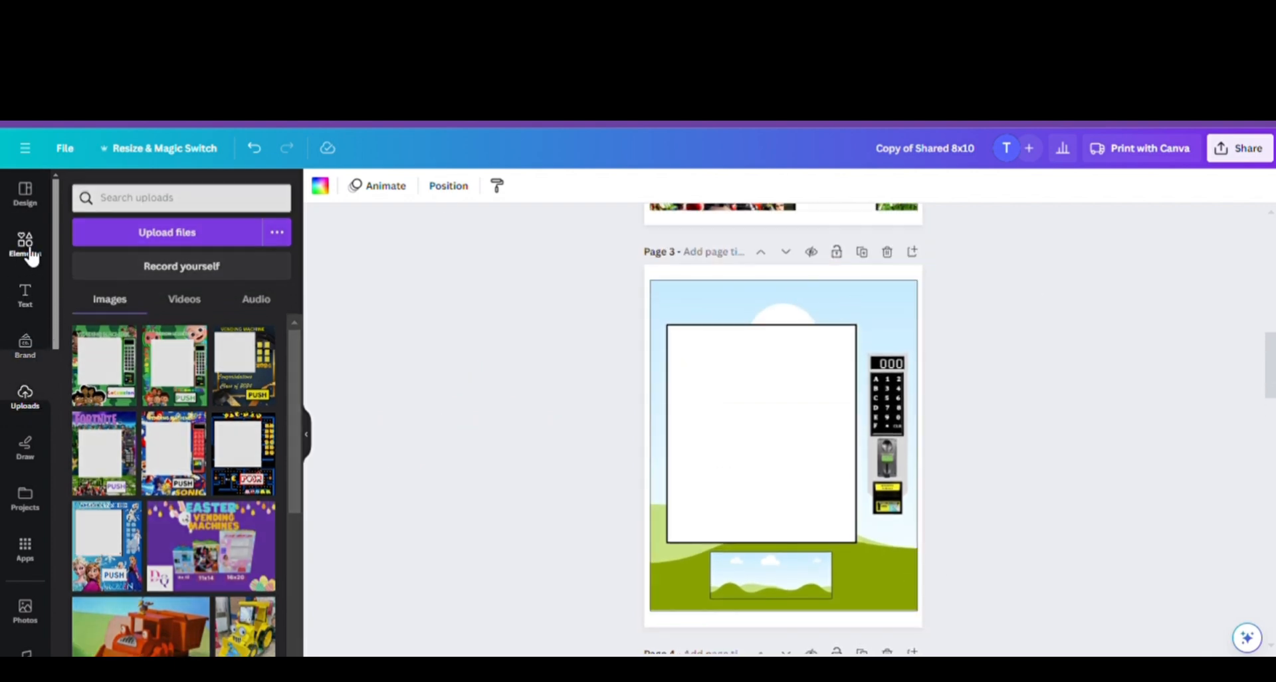
left_click(171, 198)
type("rainbow")
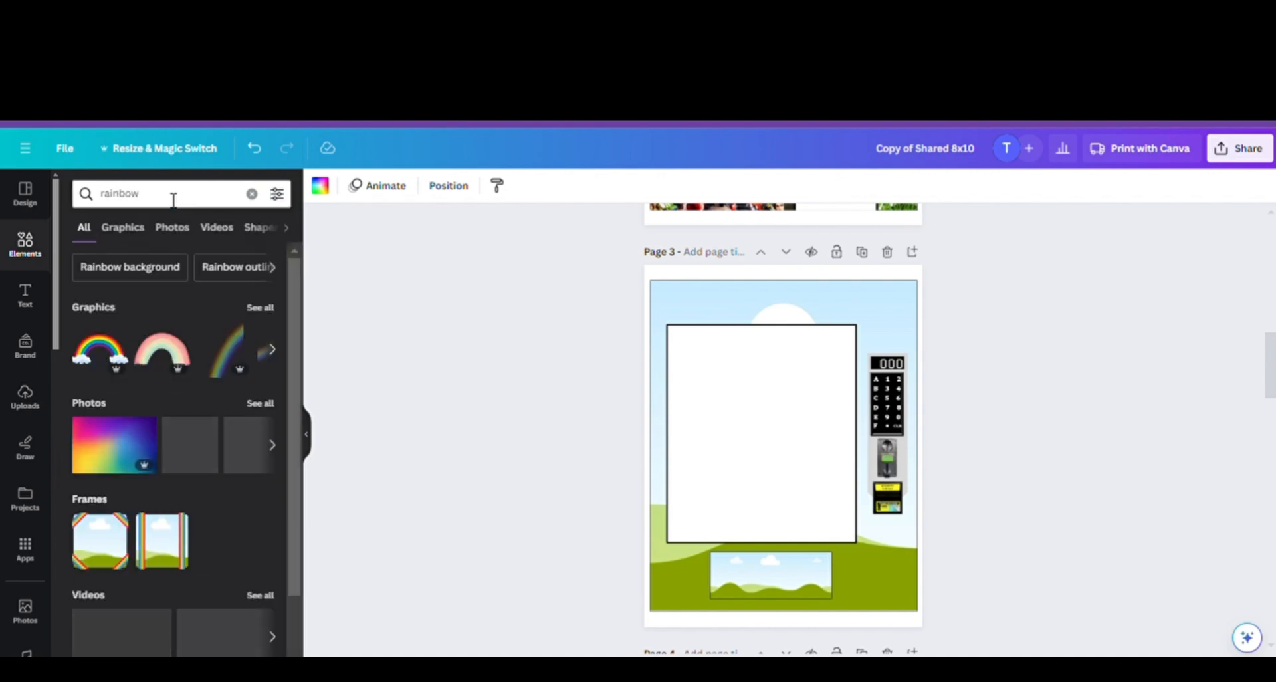
left_click(260, 404)
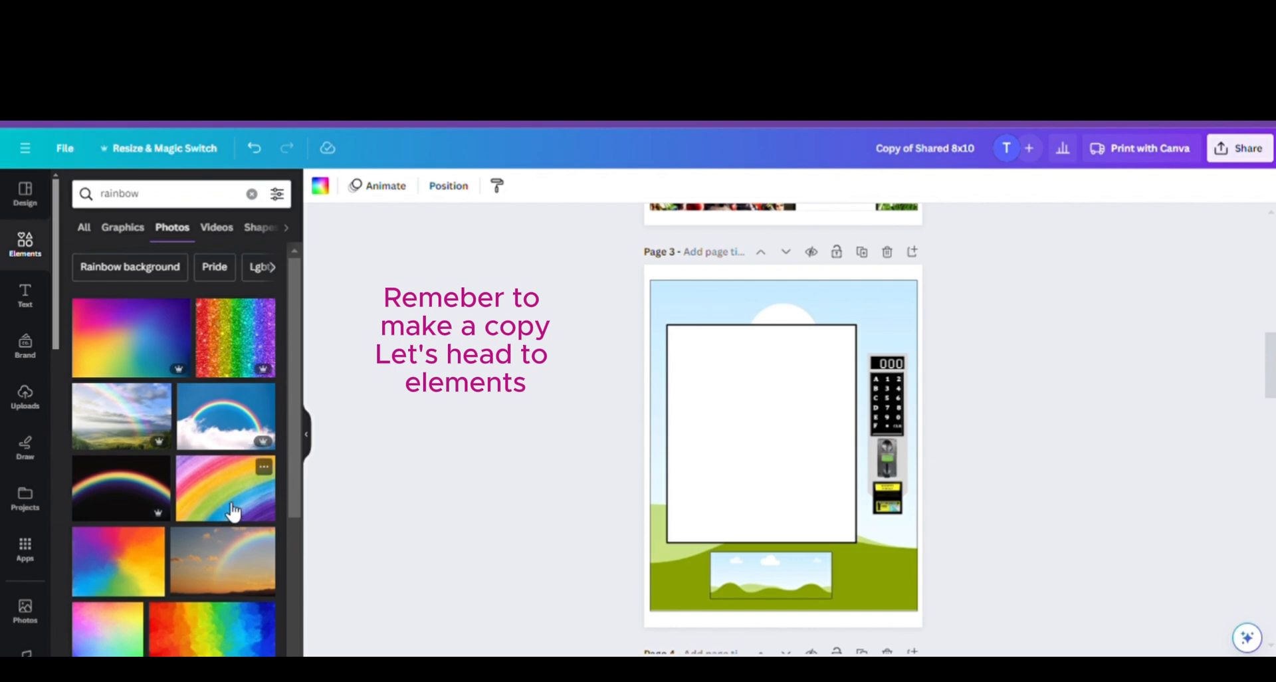
- Add the painted pastel rainbow photo to page 3 and fit it over the entire background frame
left_click(236, 498)
left_click_drag(806, 448, 783, 358)
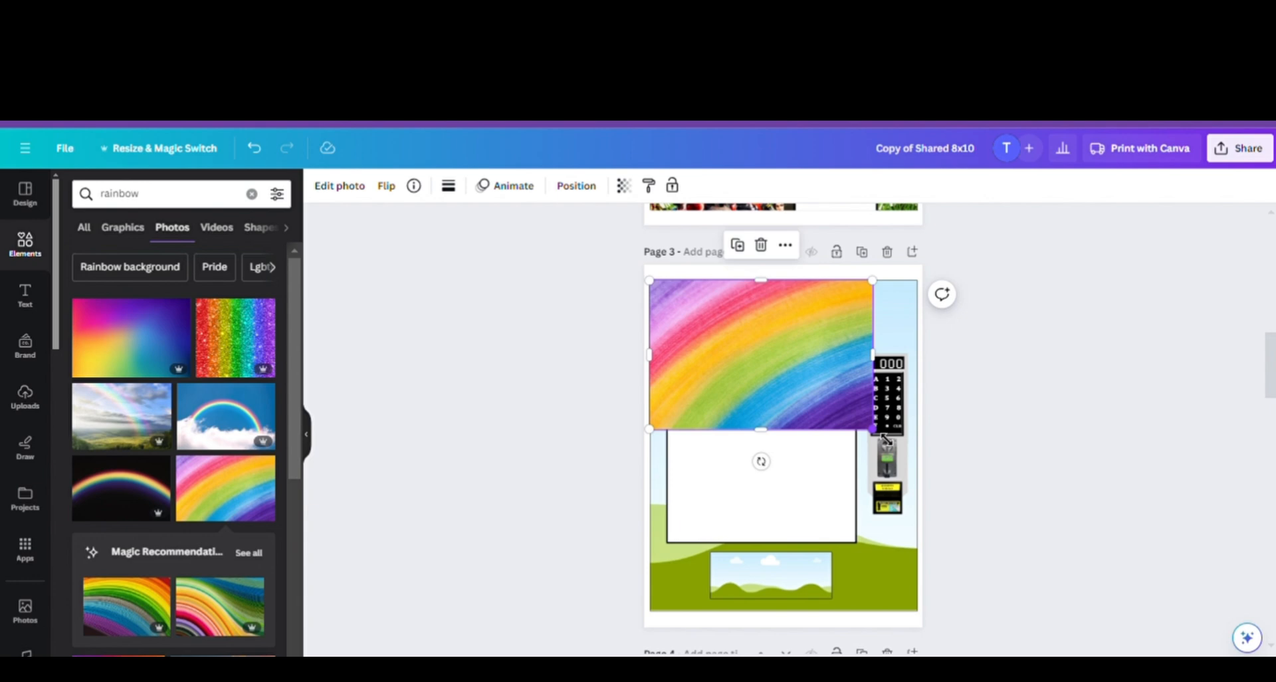
left_click_drag(883, 437, 930, 623)
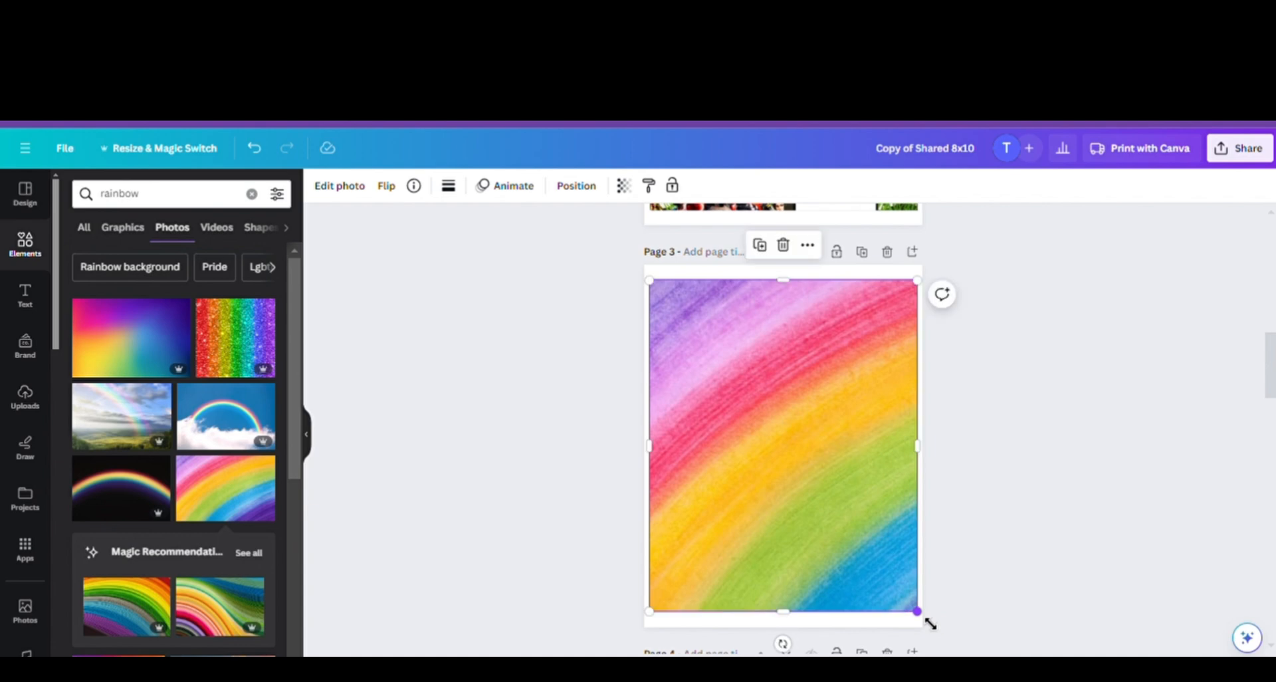
- Send the rainbow photo backward three layers, behind page 3's keypad panel, white window square and small bottom frame
right_click(867, 574)
mouse_move(992, 424)
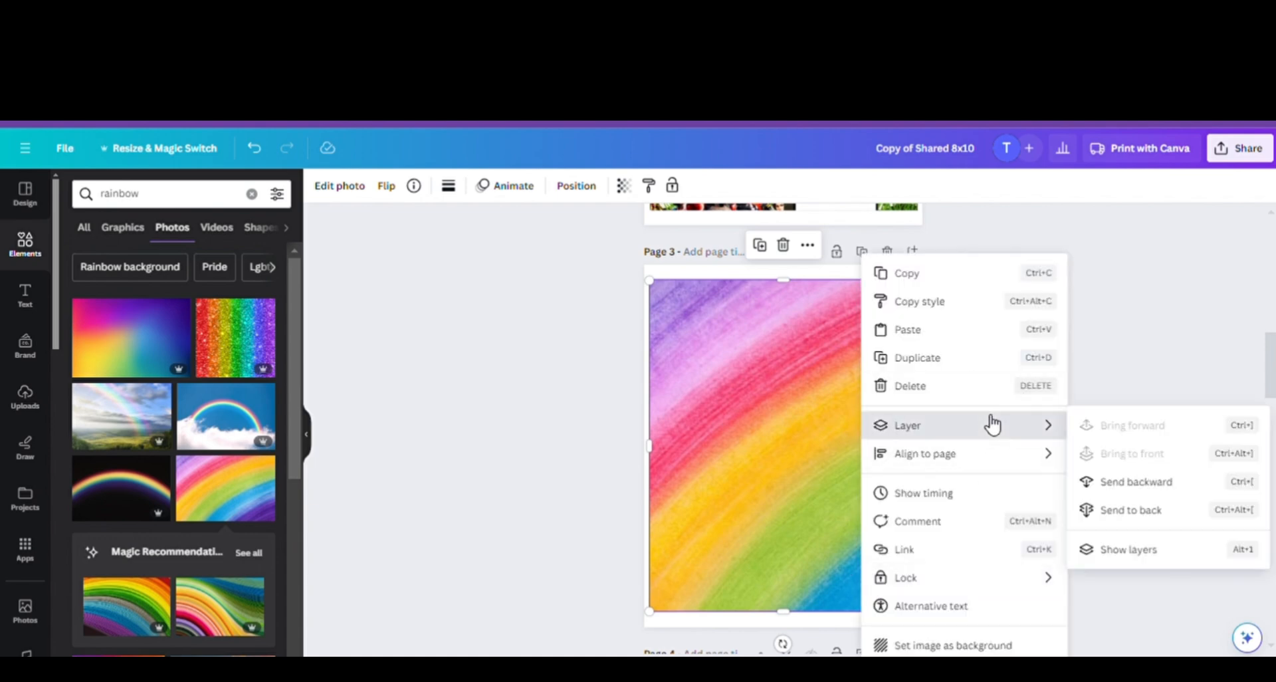
left_click(1129, 491)
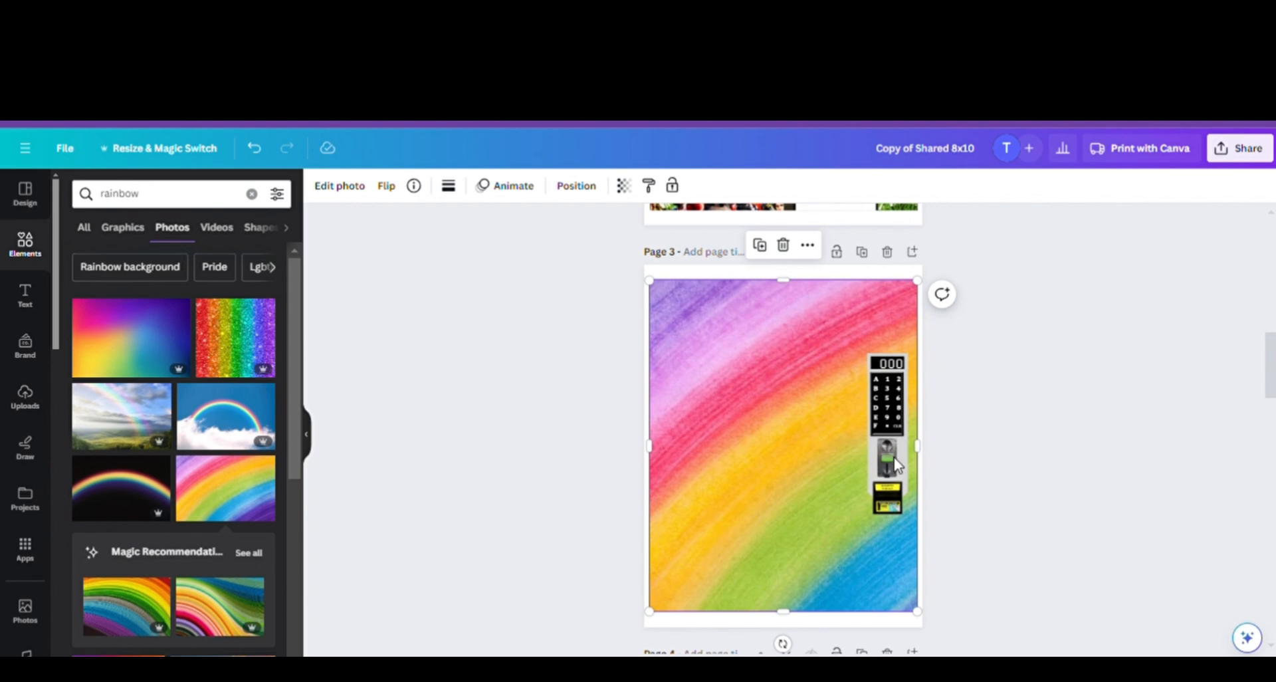
right_click(834, 509)
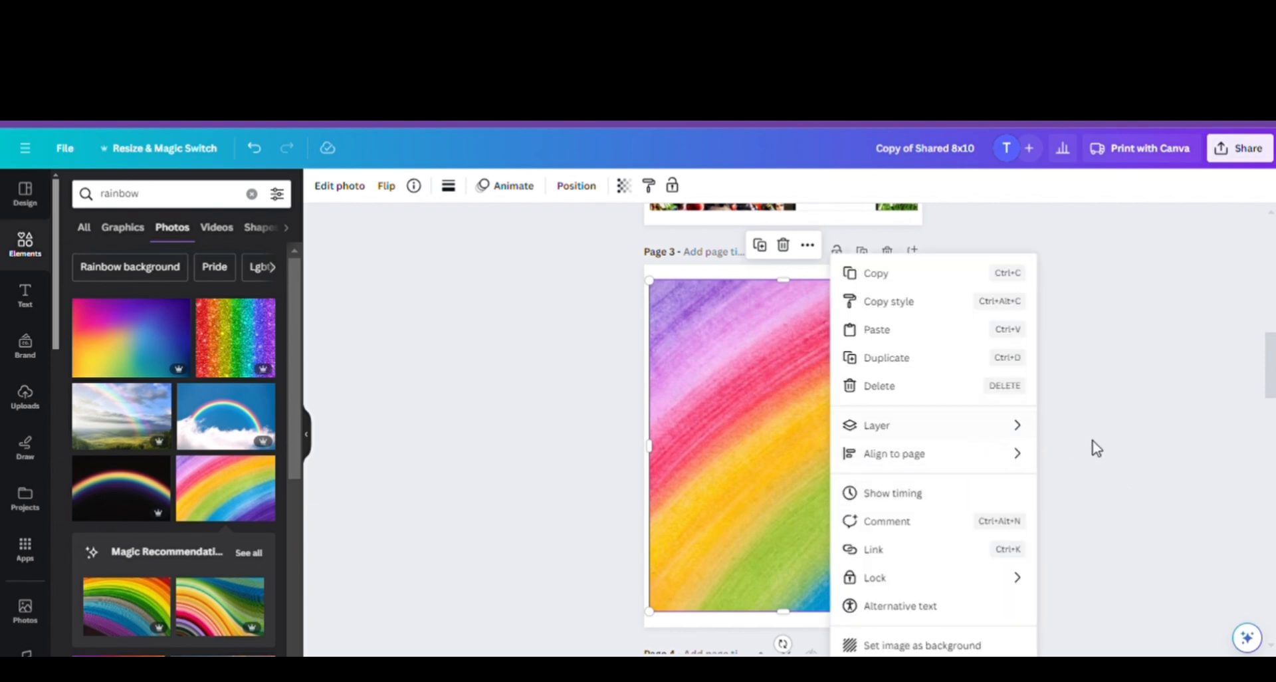
mouse_move(1032, 427)
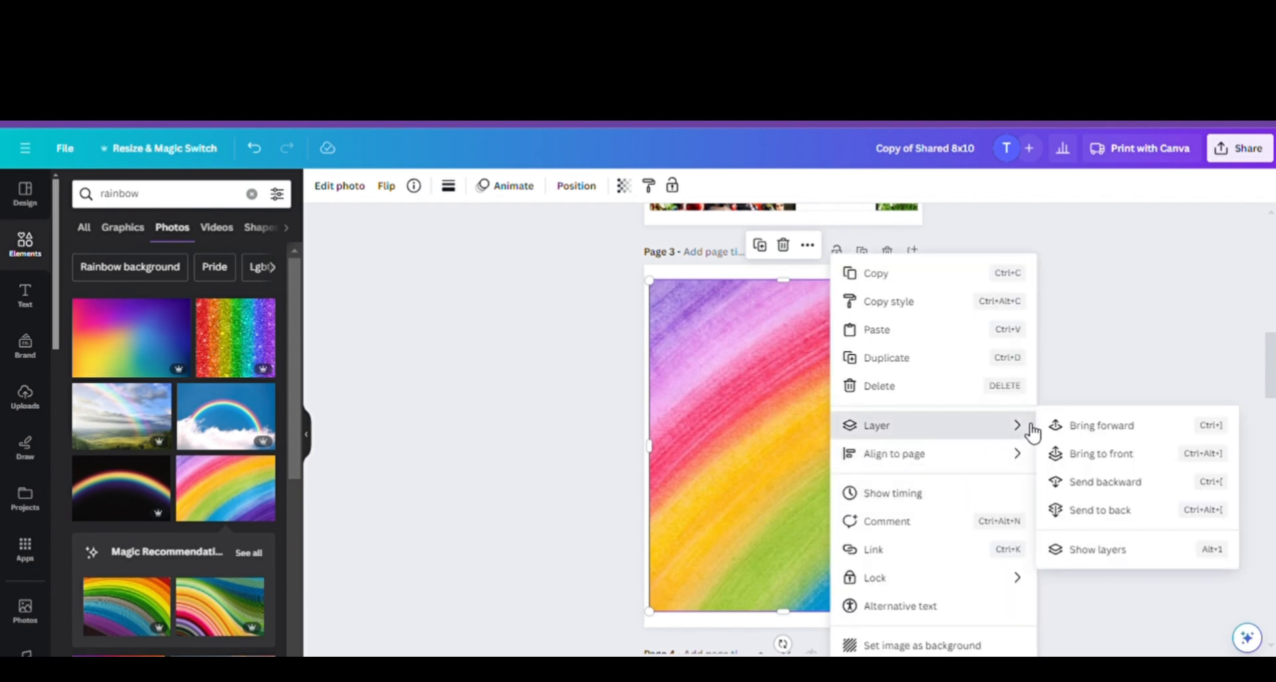
left_click(1139, 491)
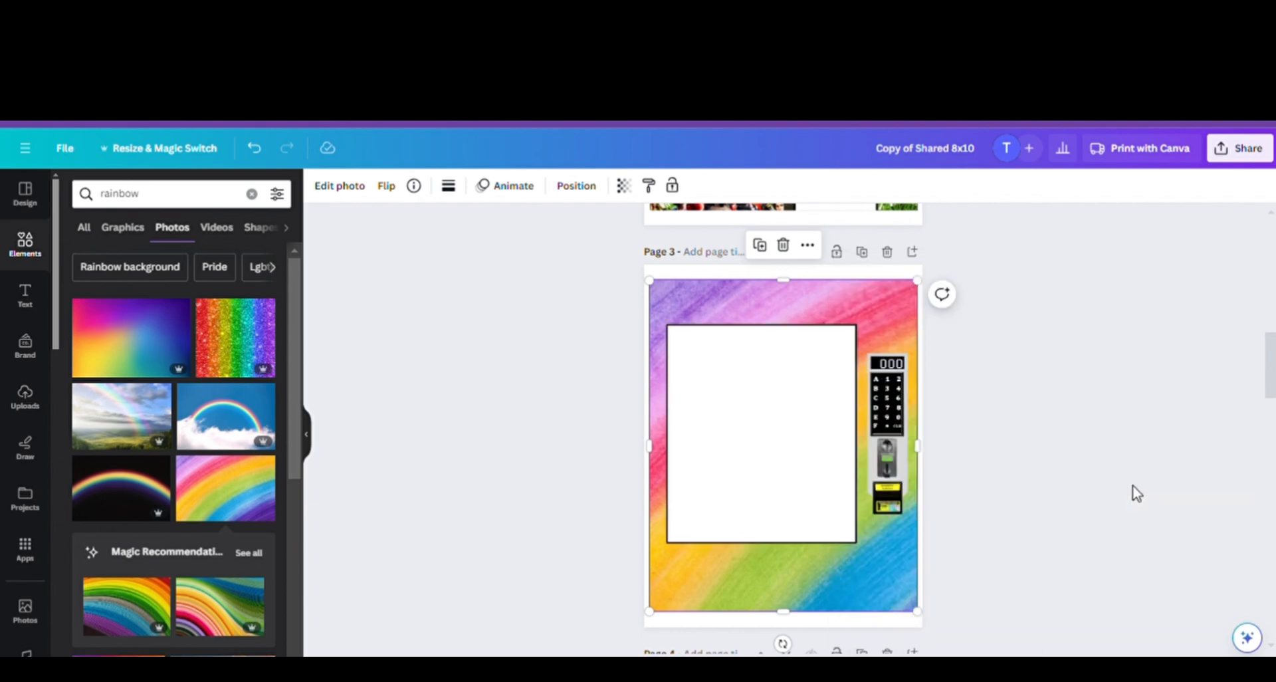
right_click(880, 321)
mouse_move(1055, 434)
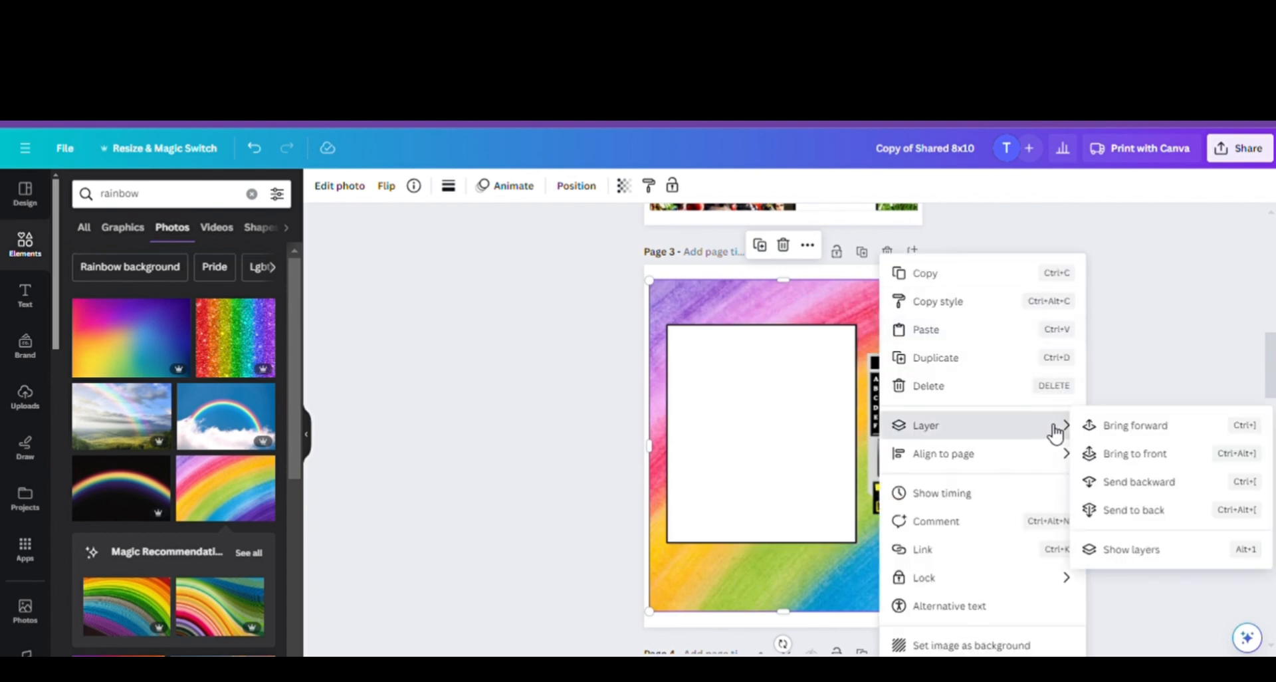
left_click(1154, 492)
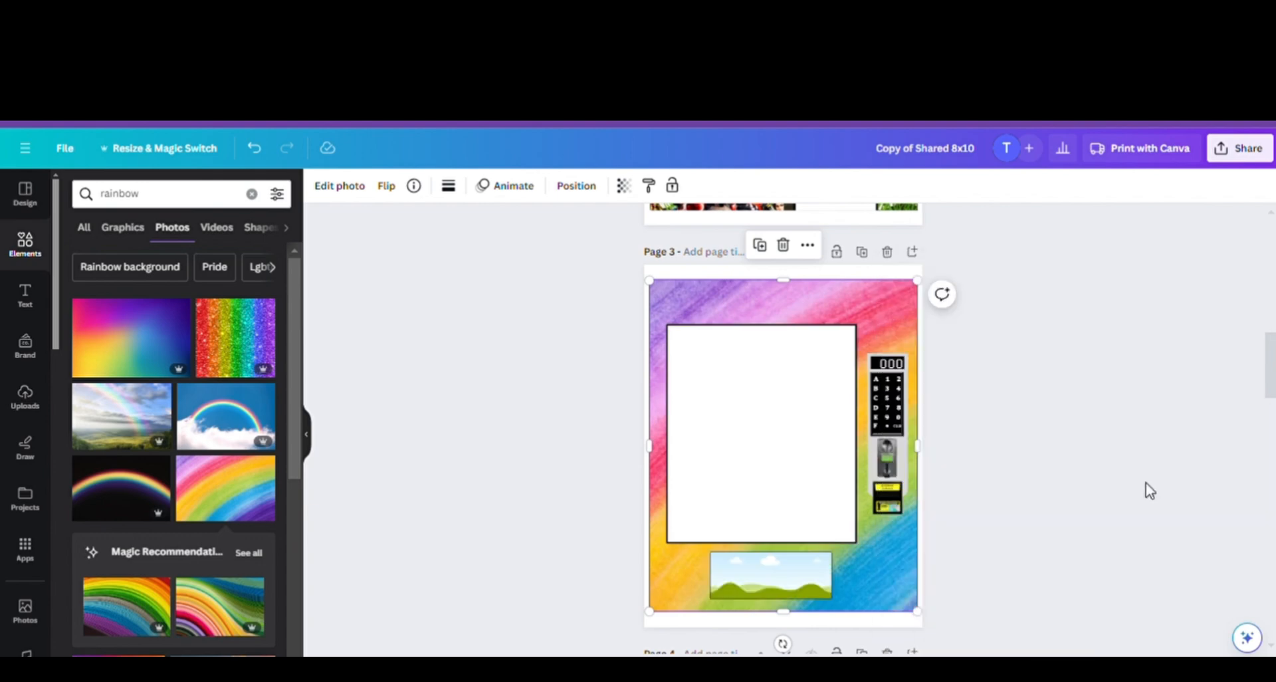
left_click(1134, 482)
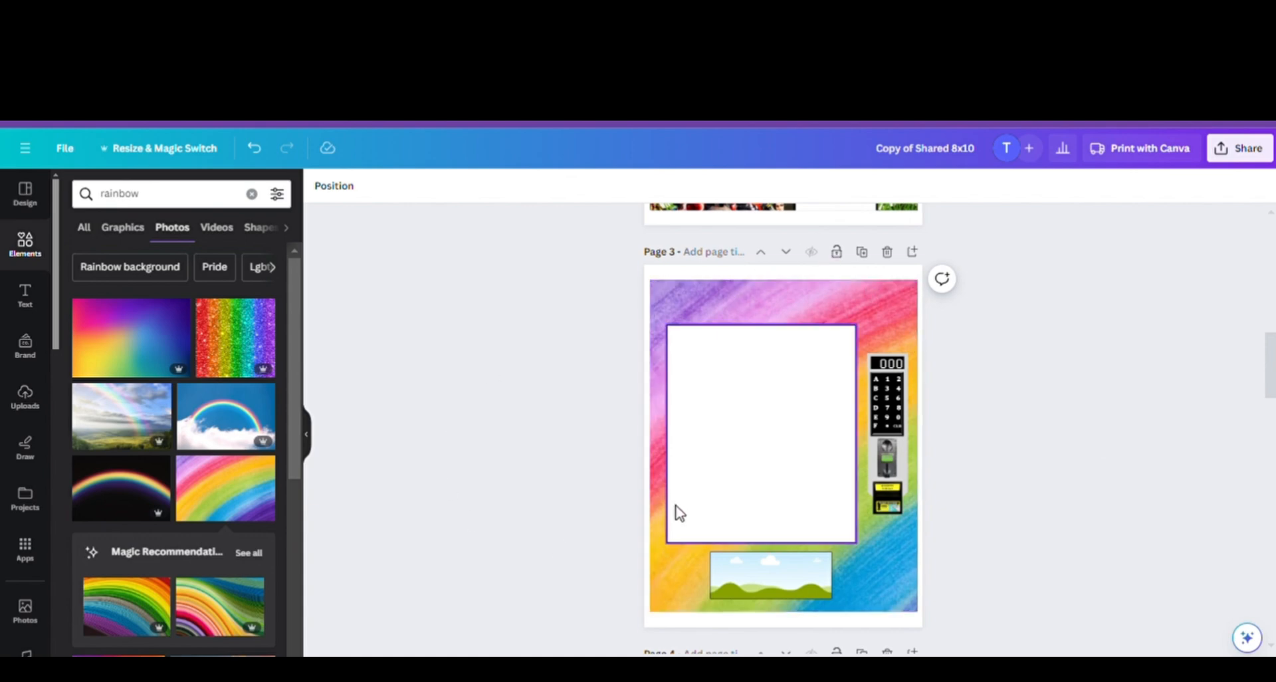
- Clear the rainbow search and look through the uploaded images
left_click(253, 193)
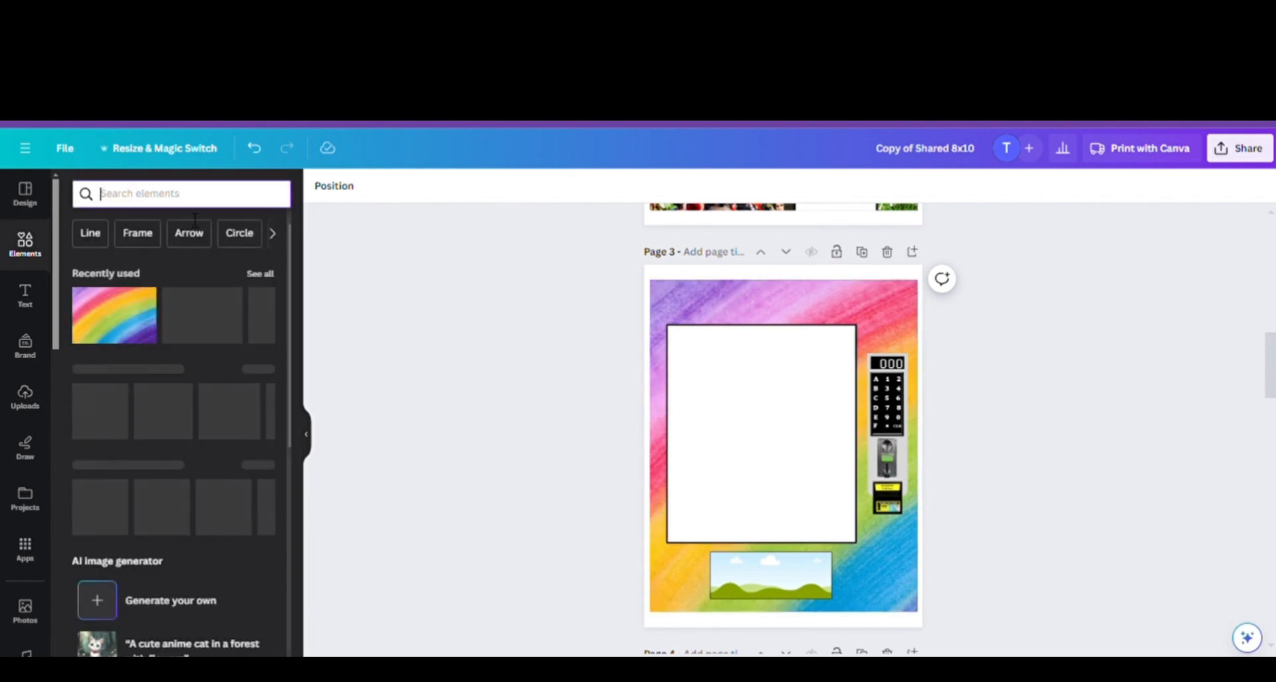
left_click(44, 402)
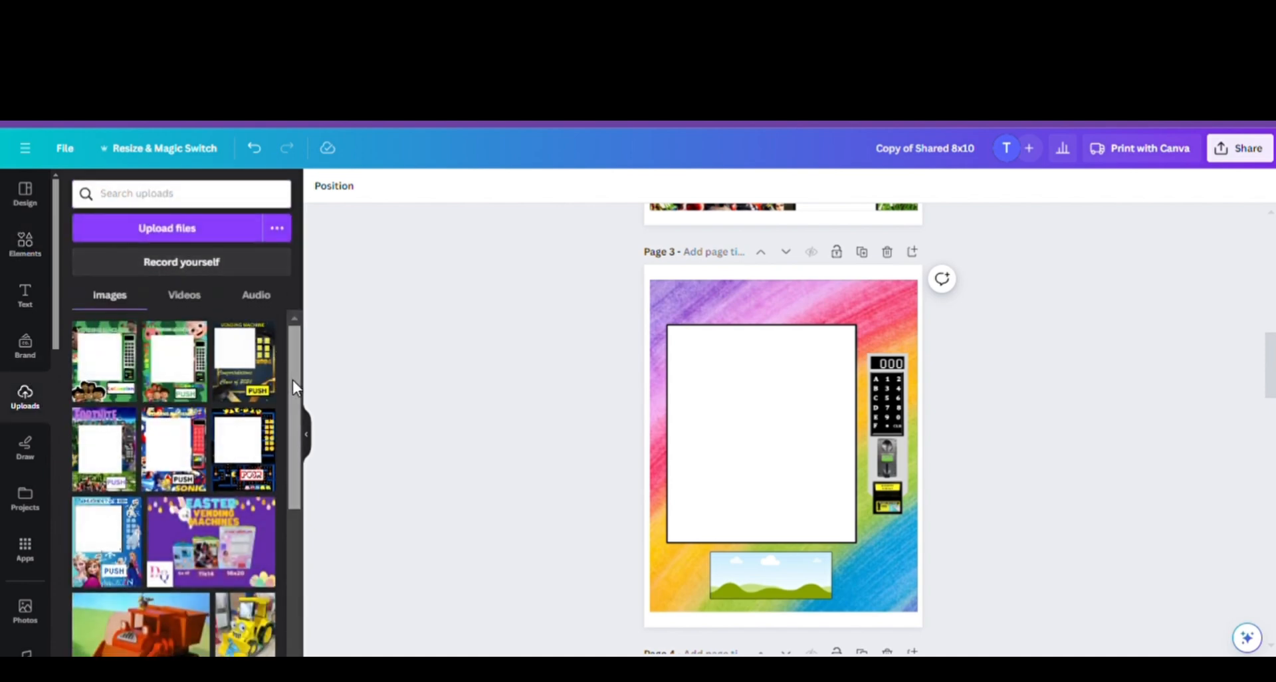
left_click_drag(293, 380, 322, 468)
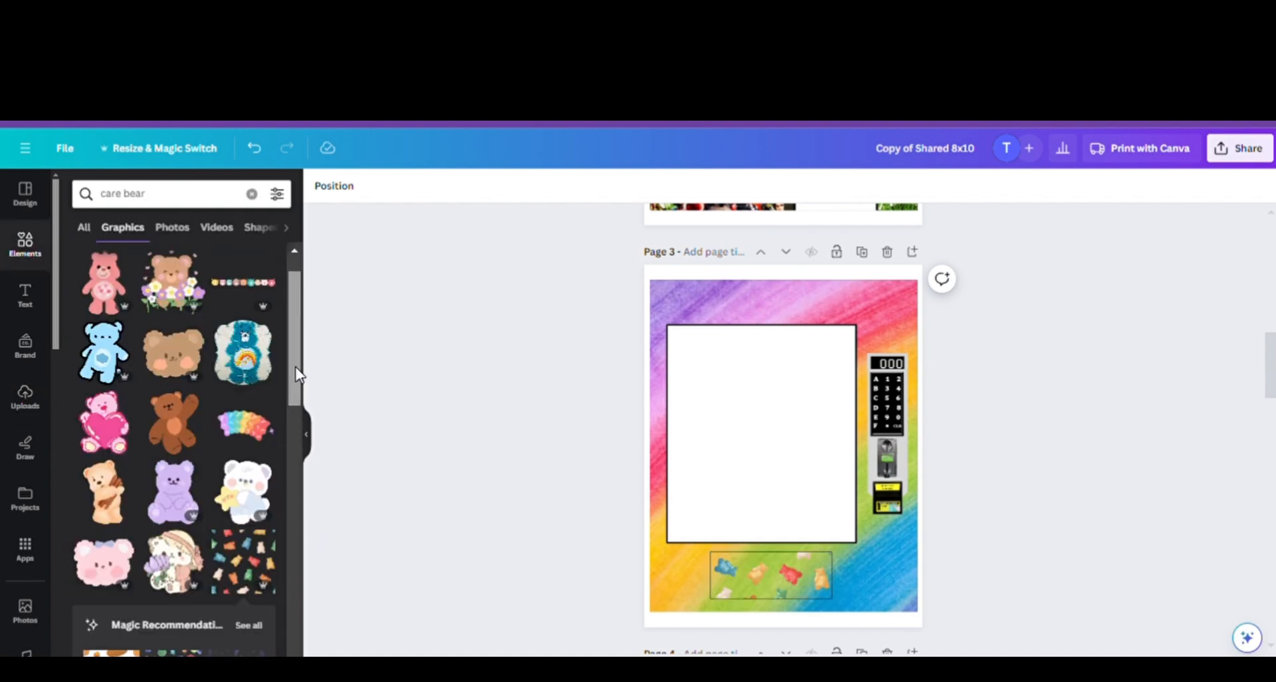
left_click(110, 299)
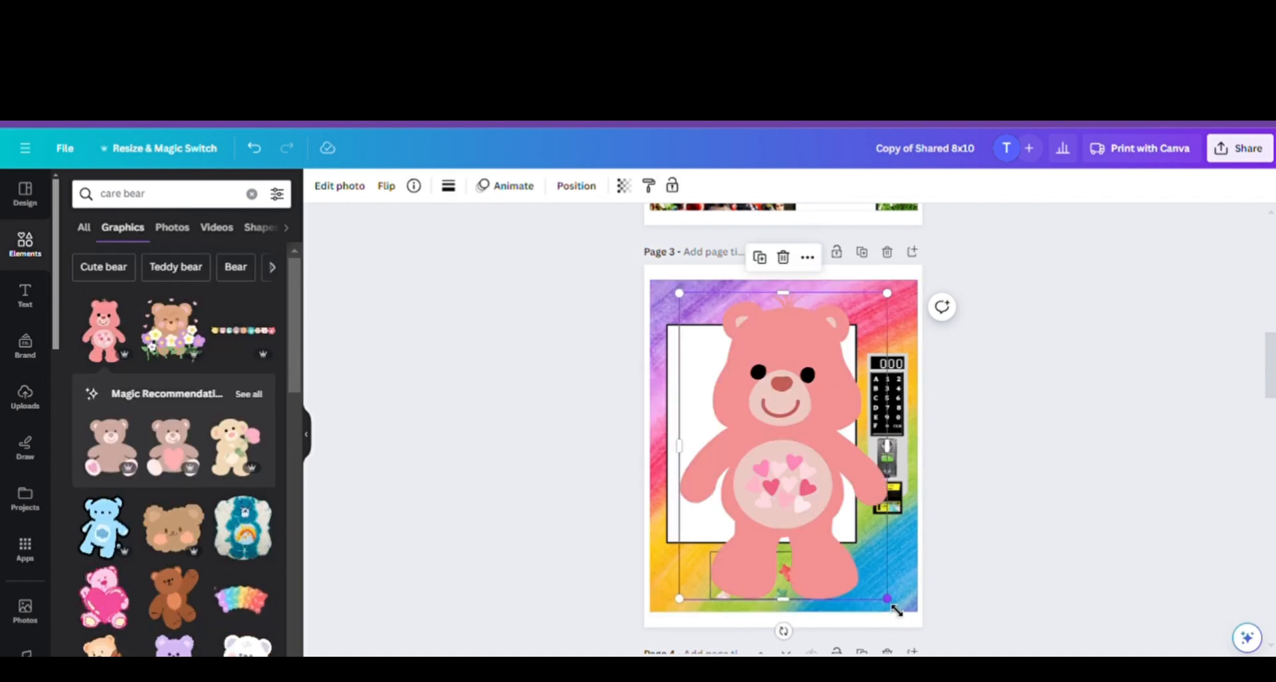
left_click_drag(896, 610, 760, 451)
key("Delete")
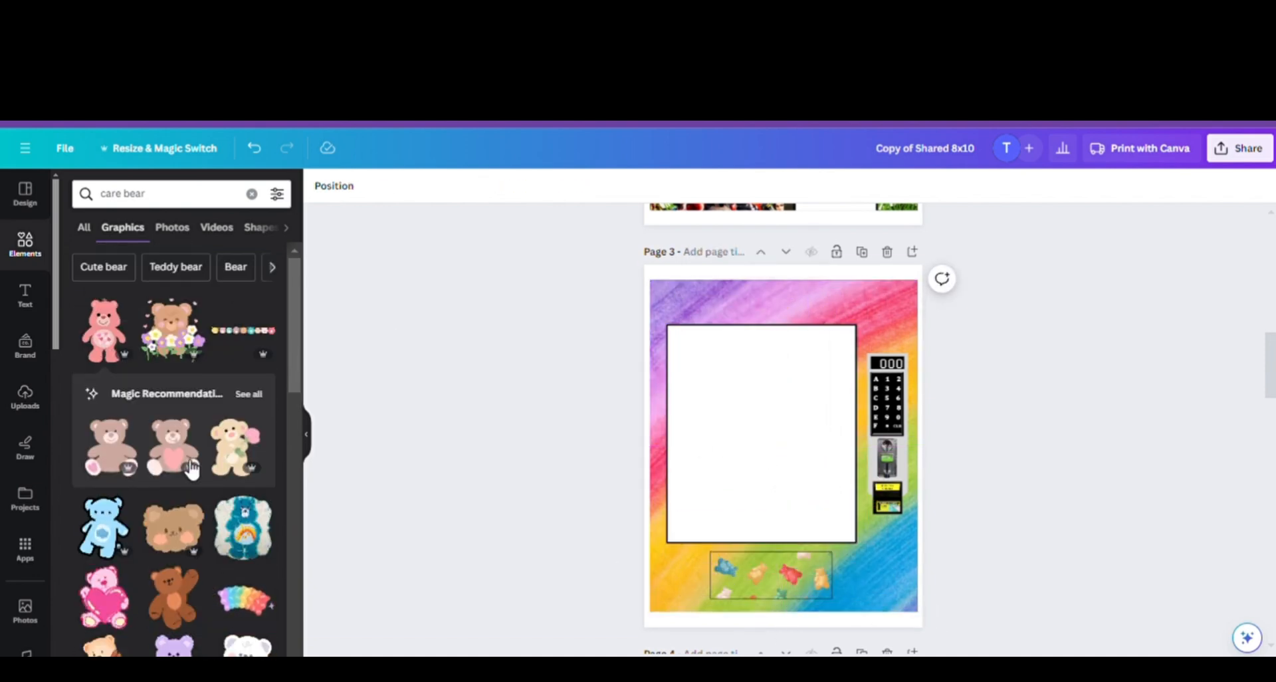
- Add the blue bear graphic with the cloud belly to page 3, shrink it into the page's lower-right corner, and undo the last move
left_click(110, 557)
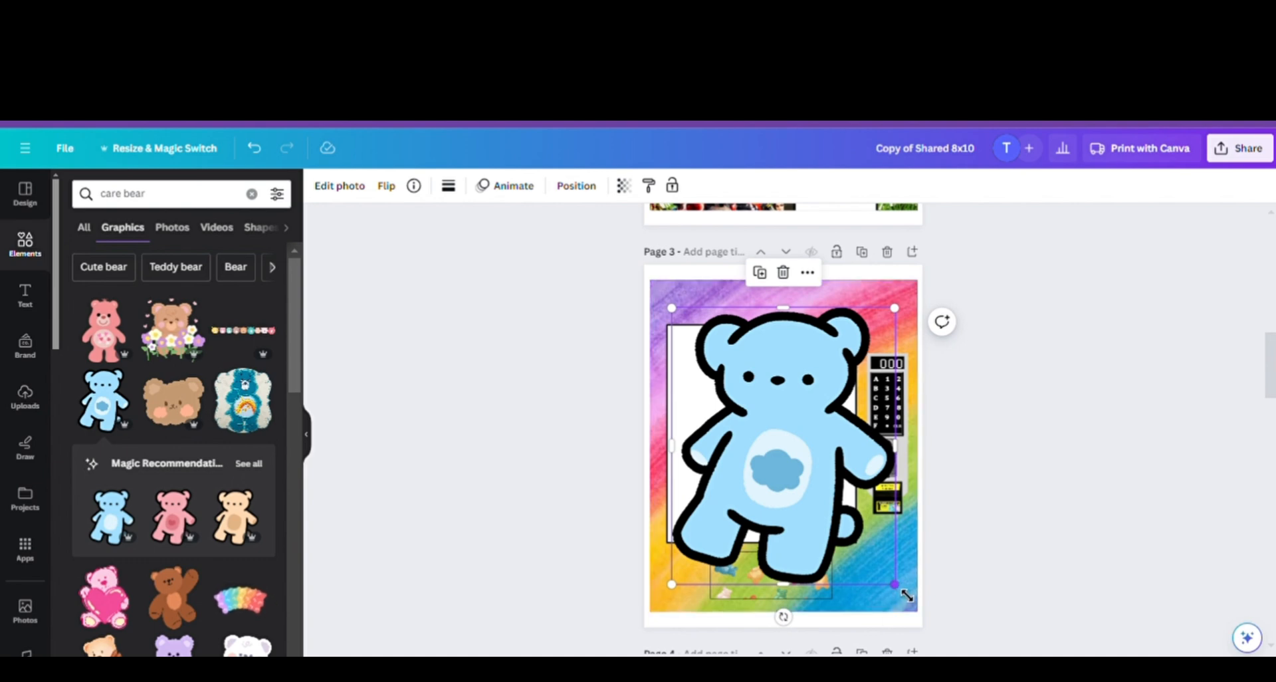
left_click_drag(891, 605, 889, 566)
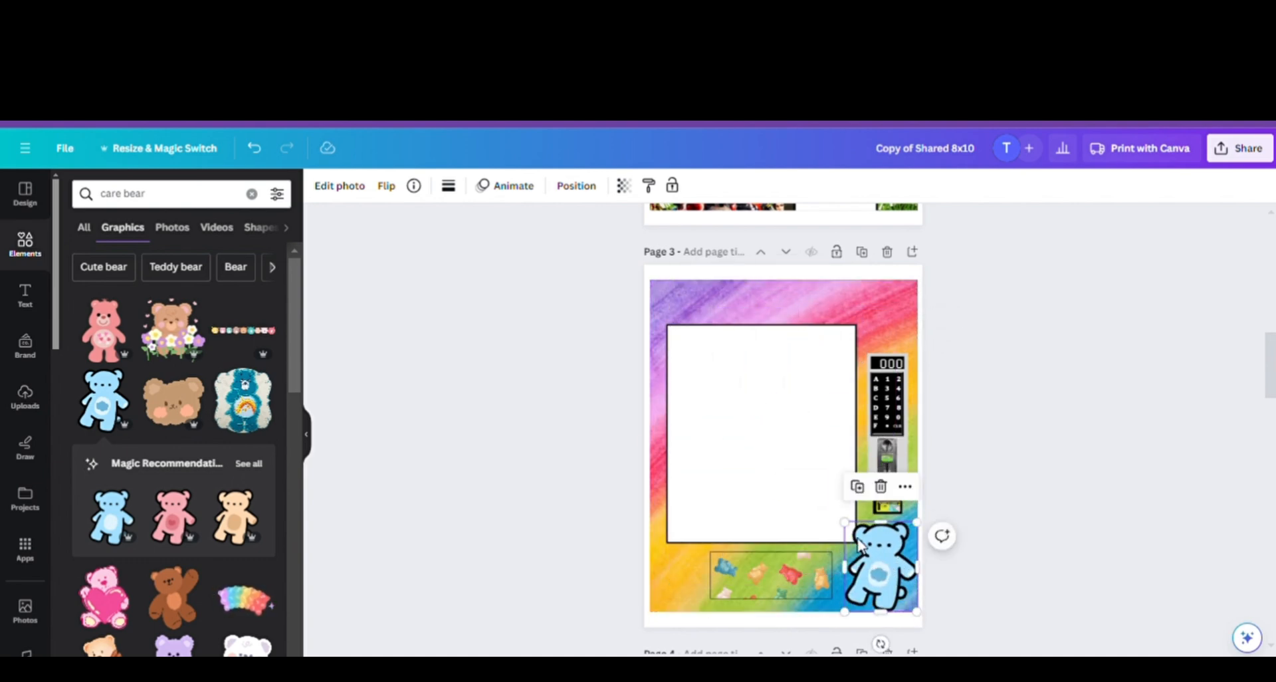
left_click_drag(845, 521, 831, 506)
left_click_drag(882, 546, 915, 527)
left_click(984, 603)
left_click(861, 556)
left_click(1033, 518)
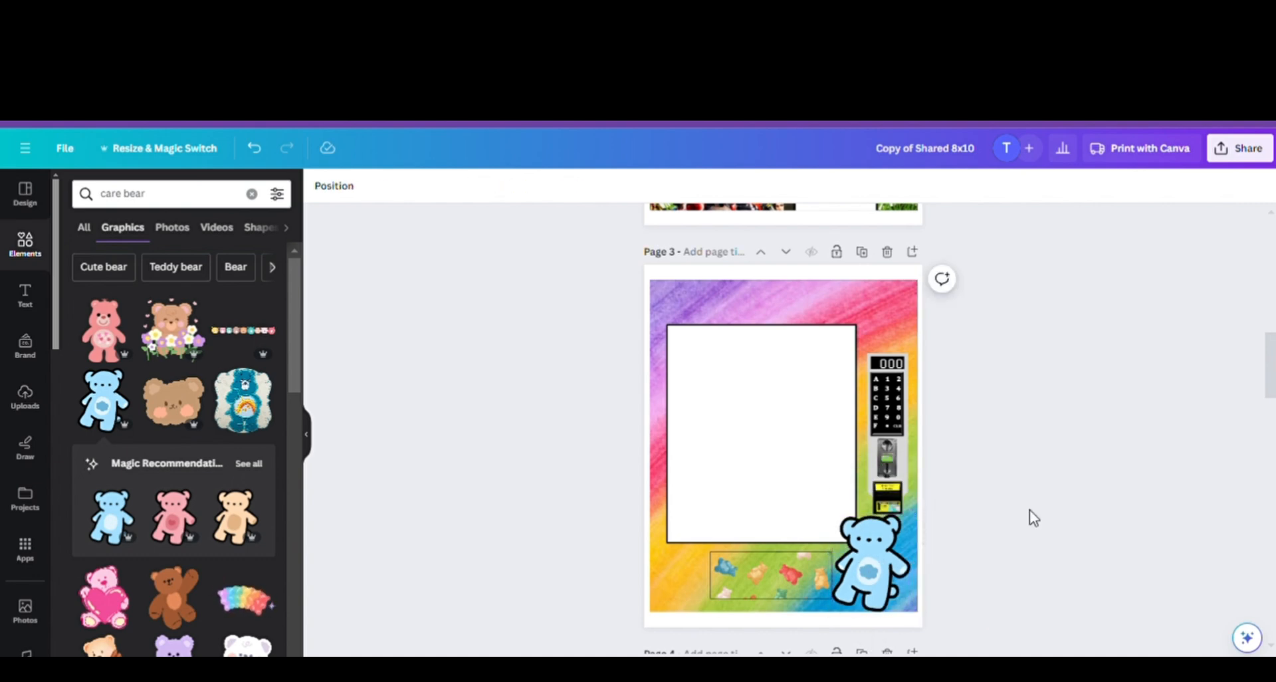
key("ctrl+z")
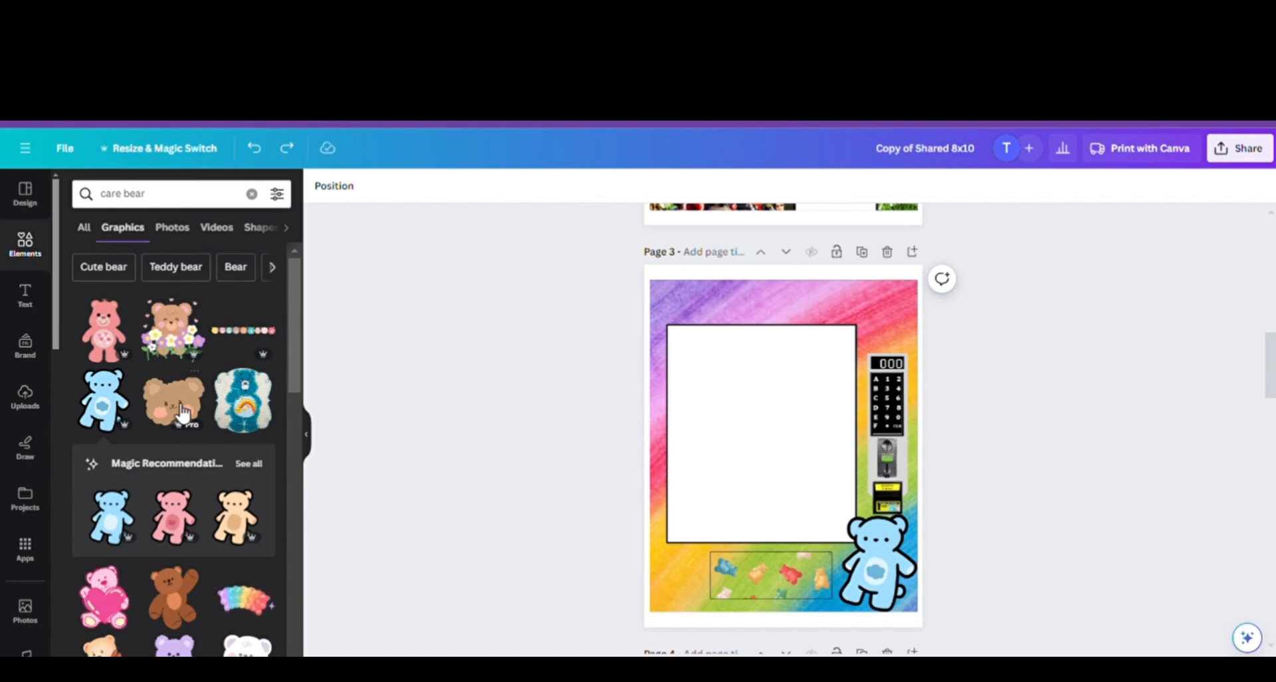
- Add the pink heart-belly bear graphic to page 3 and shrink it into the upper-left corner, overlapping the white window square
left_click(103, 330)
left_click_drag(900, 615, 693, 379)
left_click(1077, 397)
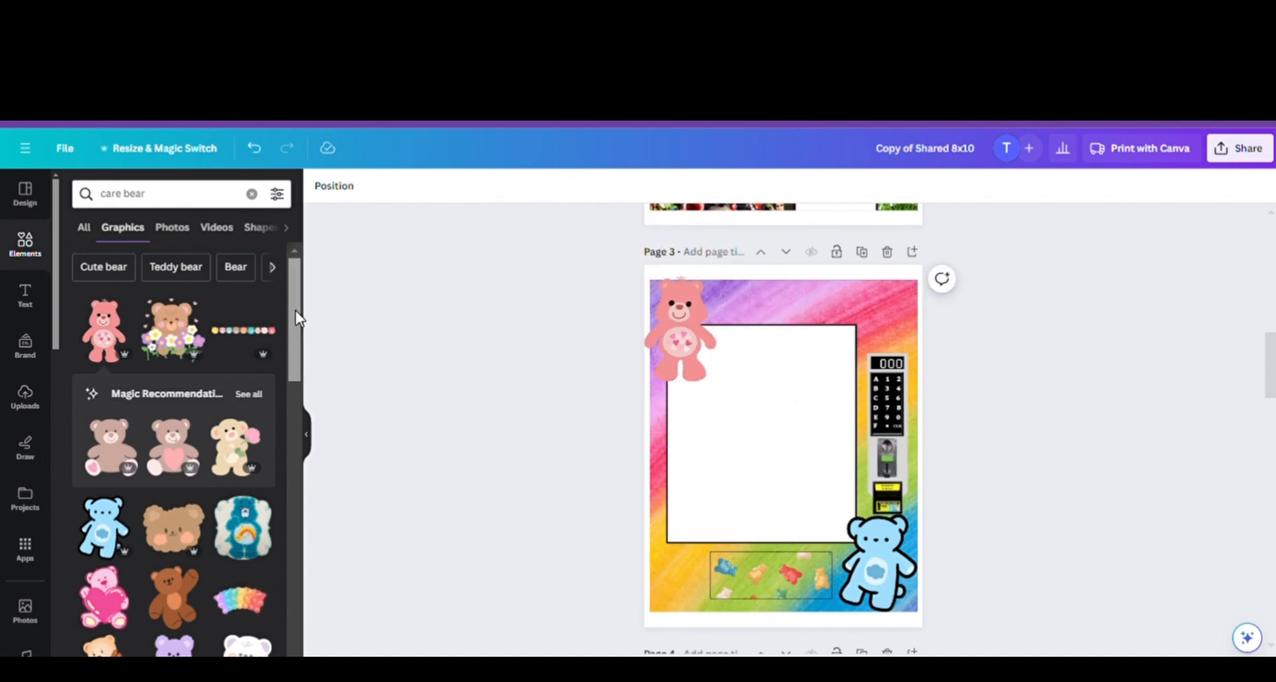
- Add the strip of small colourful bear faces to page 3 and lay it along the top edge of the white window square
left_click(243, 346)
left_click_drag(794, 461, 790, 363)
left_click_drag(822, 324, 870, 332)
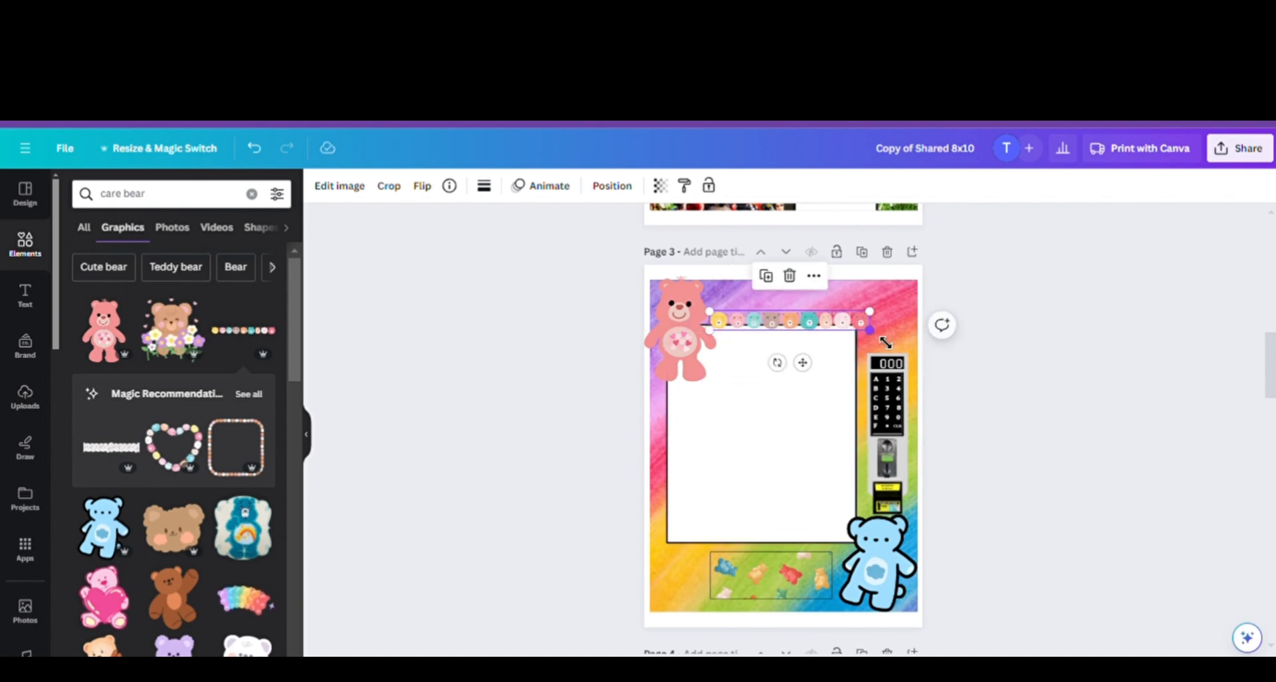
left_click_drag(809, 372, 802, 372)
left_click(1006, 421)
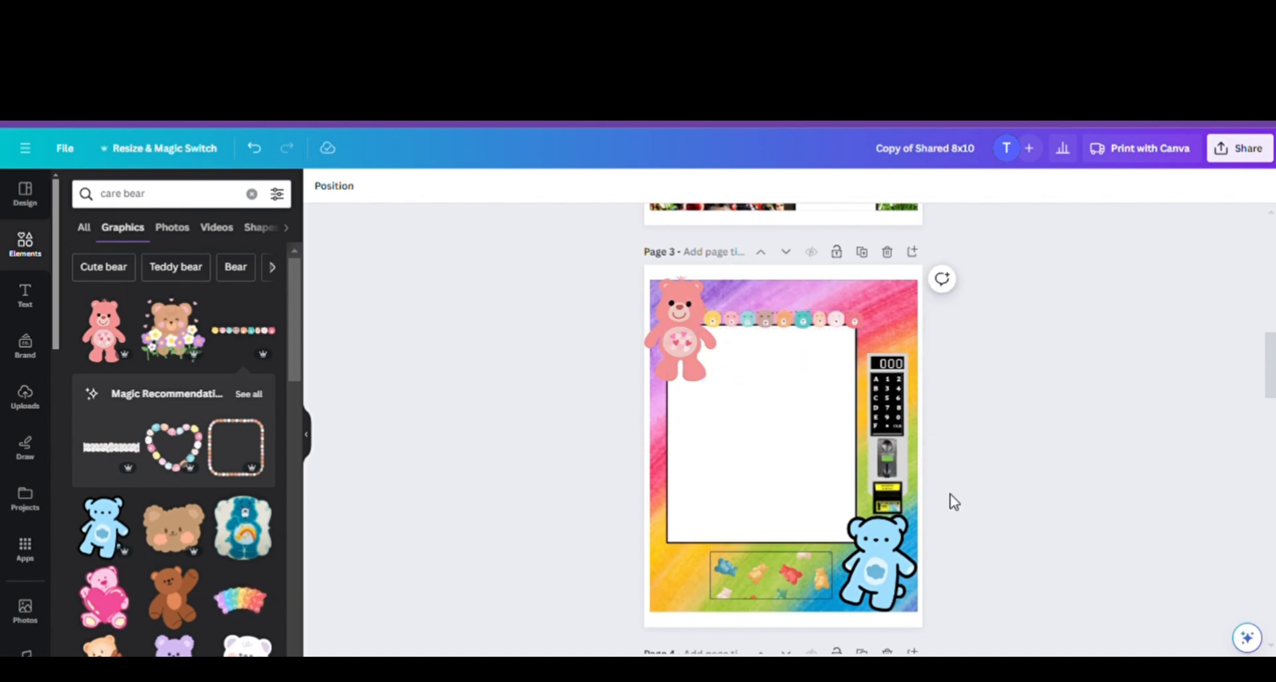
- Replace the pink heart-belly bear with the purple sitting bear graphic, shrunk into page 3's upper-left corner
left_click(689, 317)
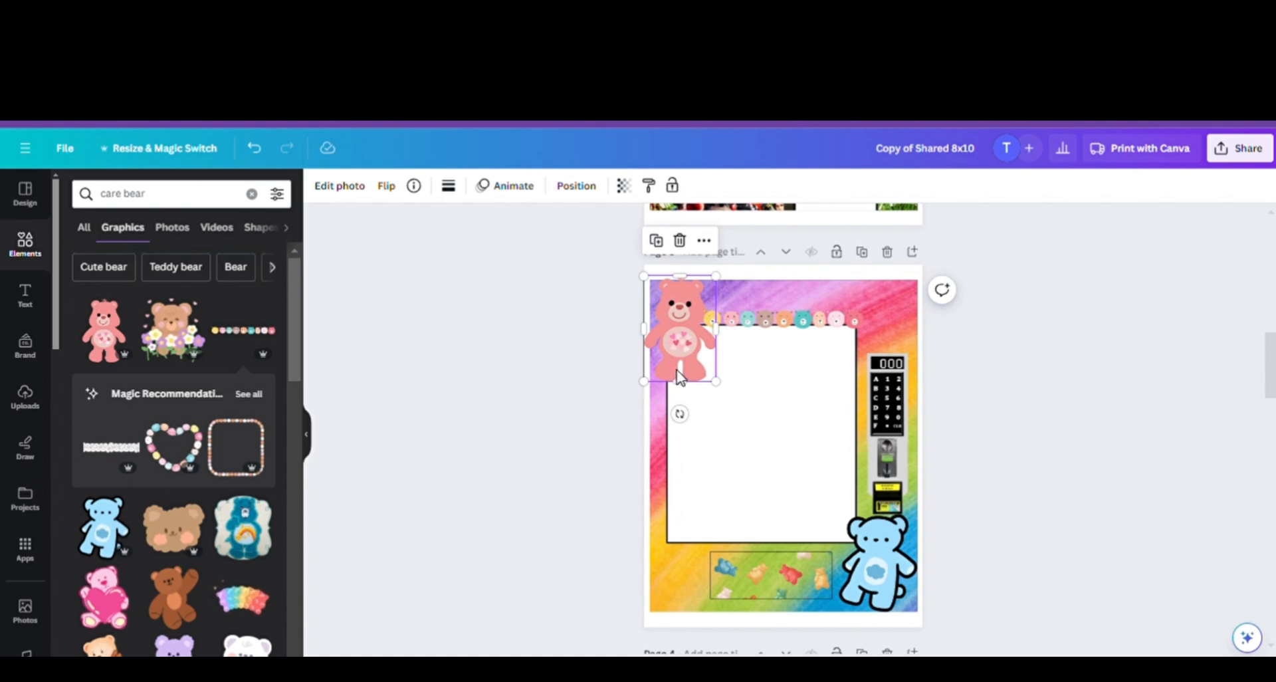
key("Delete")
left_click(174, 644)
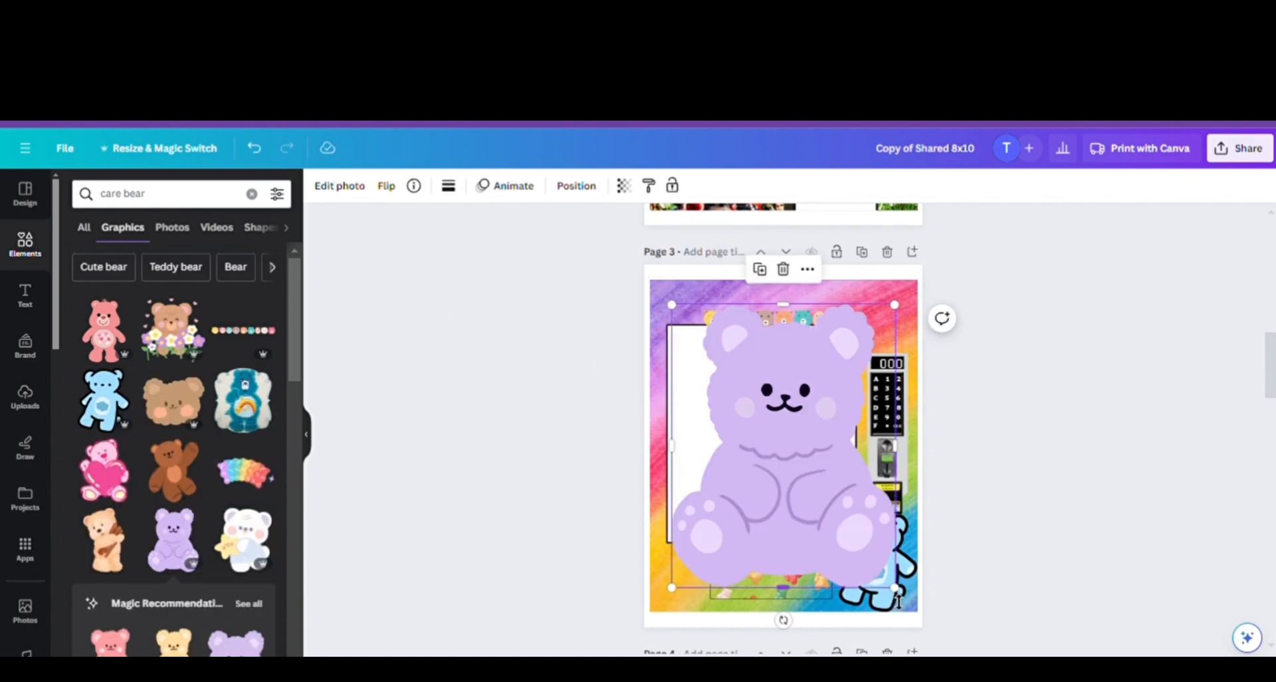
left_click_drag(895, 587, 752, 419)
mouse_move(718, 369)
left_mouse_down()
mouse_move(689, 353)
mouse_move(708, 360)
mouse_move(698, 368)
mouse_move(706, 352)
left_mouse_up()
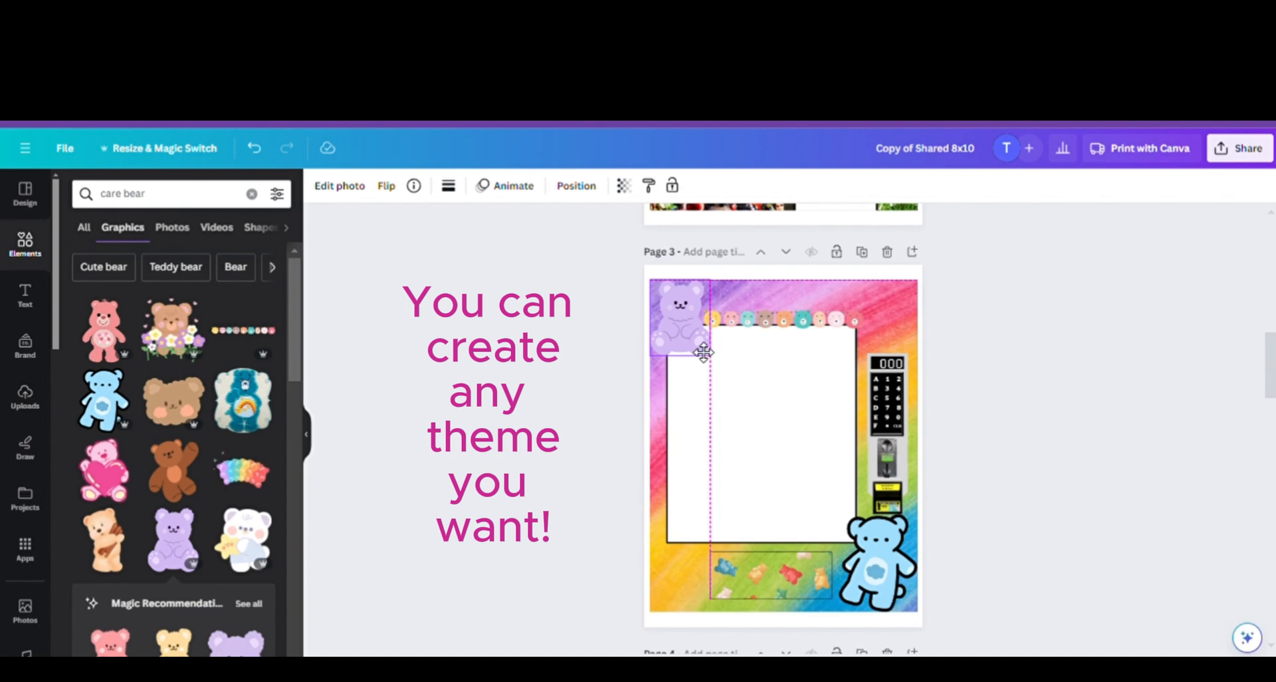
left_click(1082, 439)
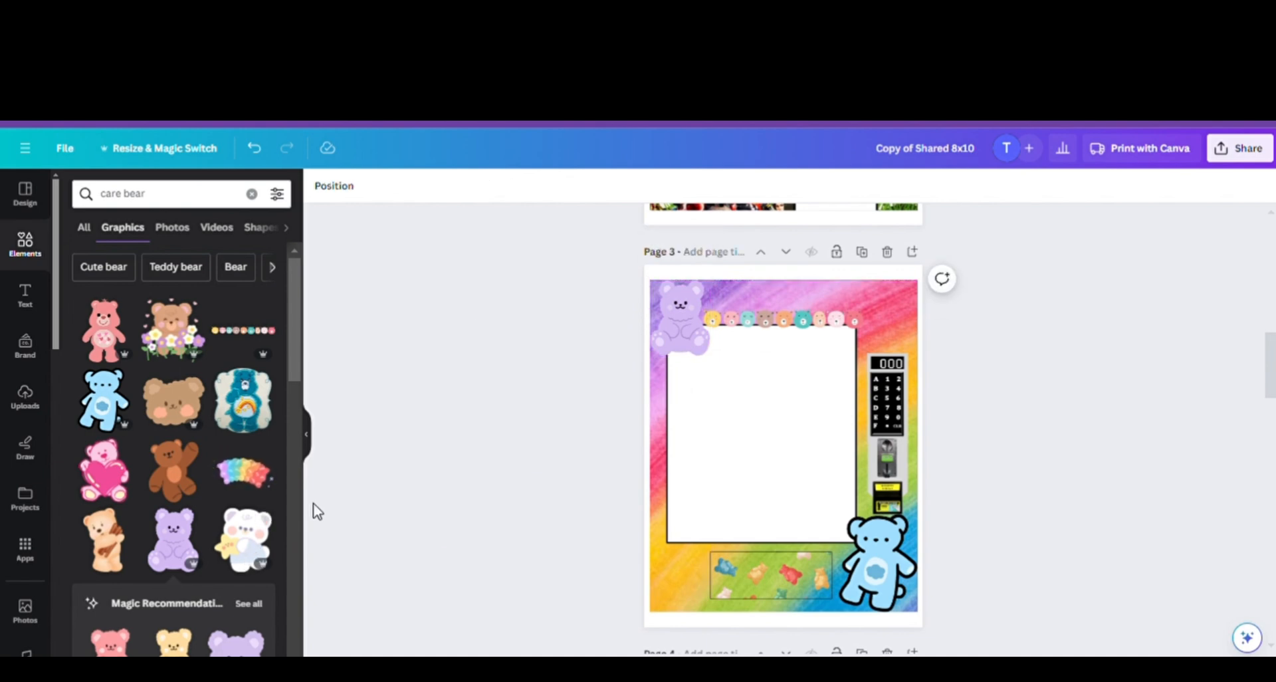
- Replace the purple bear in page 3's upper-left corner with the pink sitting bear and shift the bear-face strip clear of it
left_click(679, 333)
key("Delete")
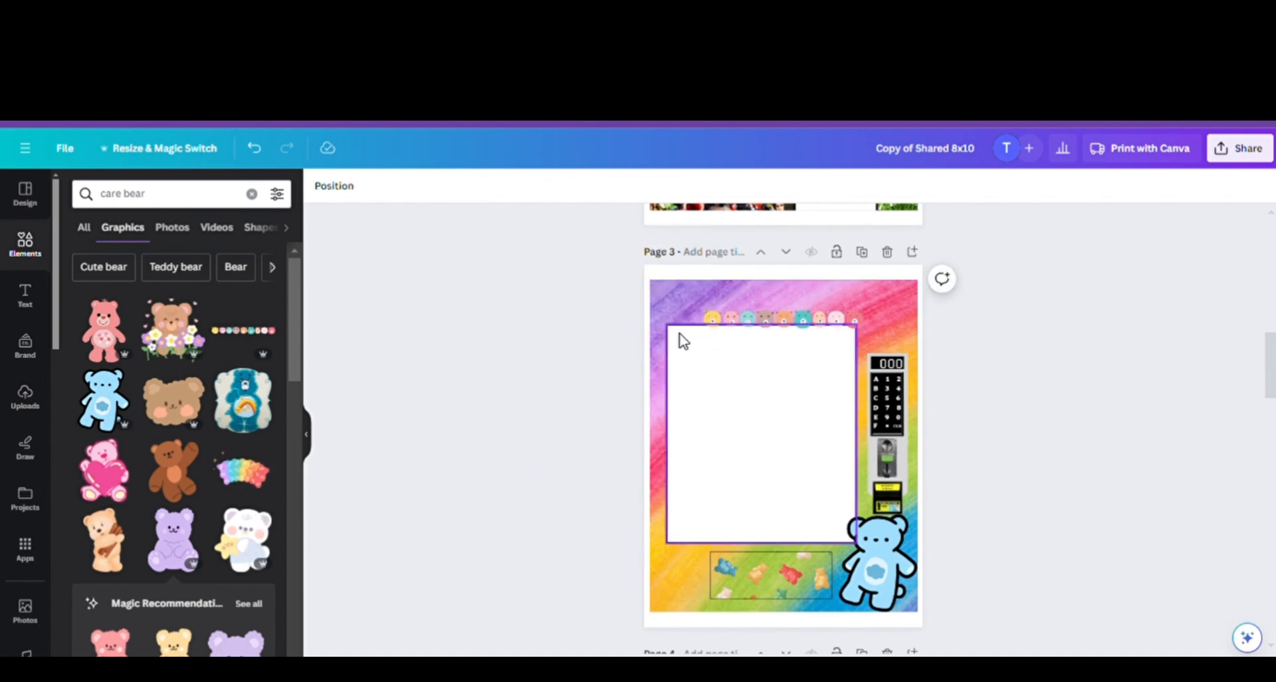
left_click(119, 650)
left_click_drag(896, 582, 667, 359)
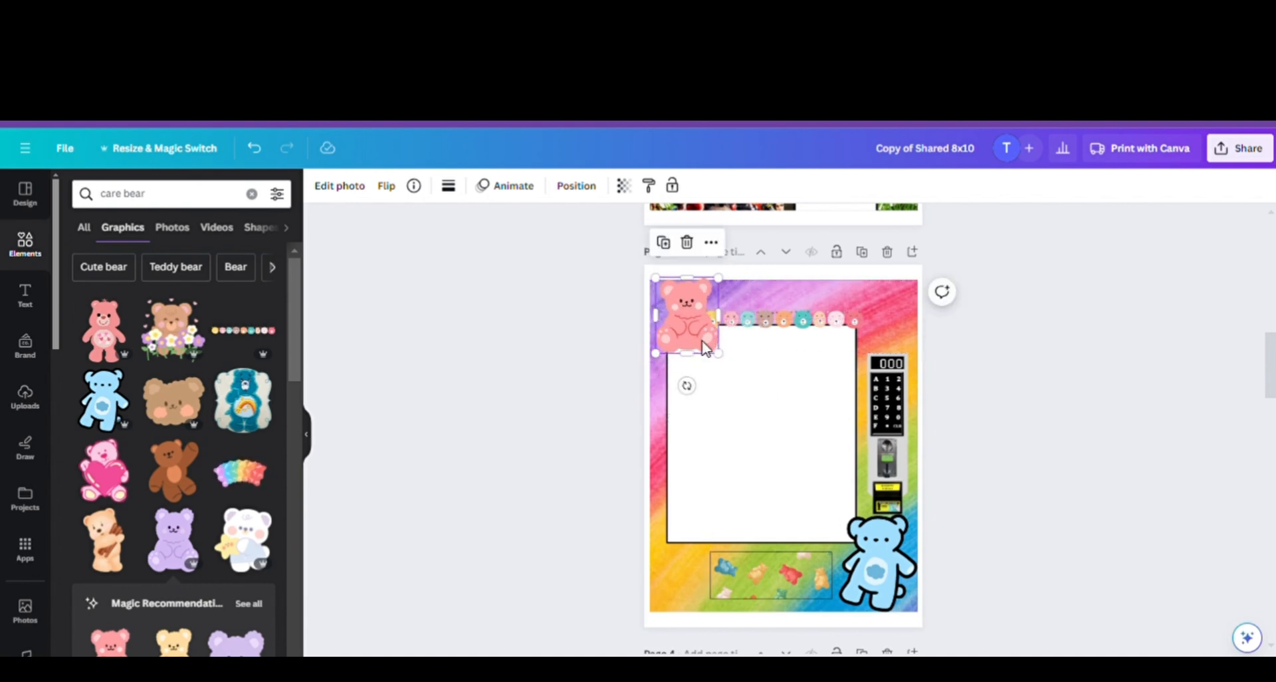
left_click(840, 325)
left_click_drag(841, 325, 858, 324)
left_click(691, 338)
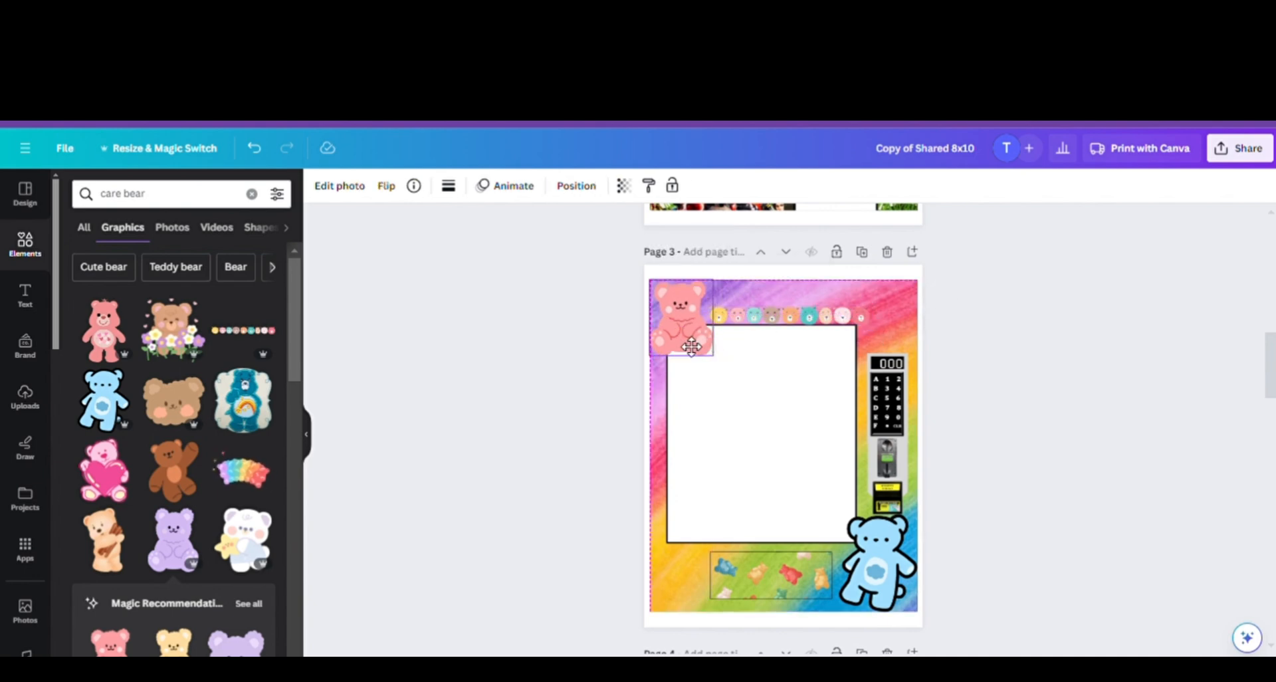
left_click(1083, 434)
- Replace the blue cloud-belly bear in page 3's lower-right corner with the purple sitting bear, shrunk to fit the corner
left_click(890, 583)
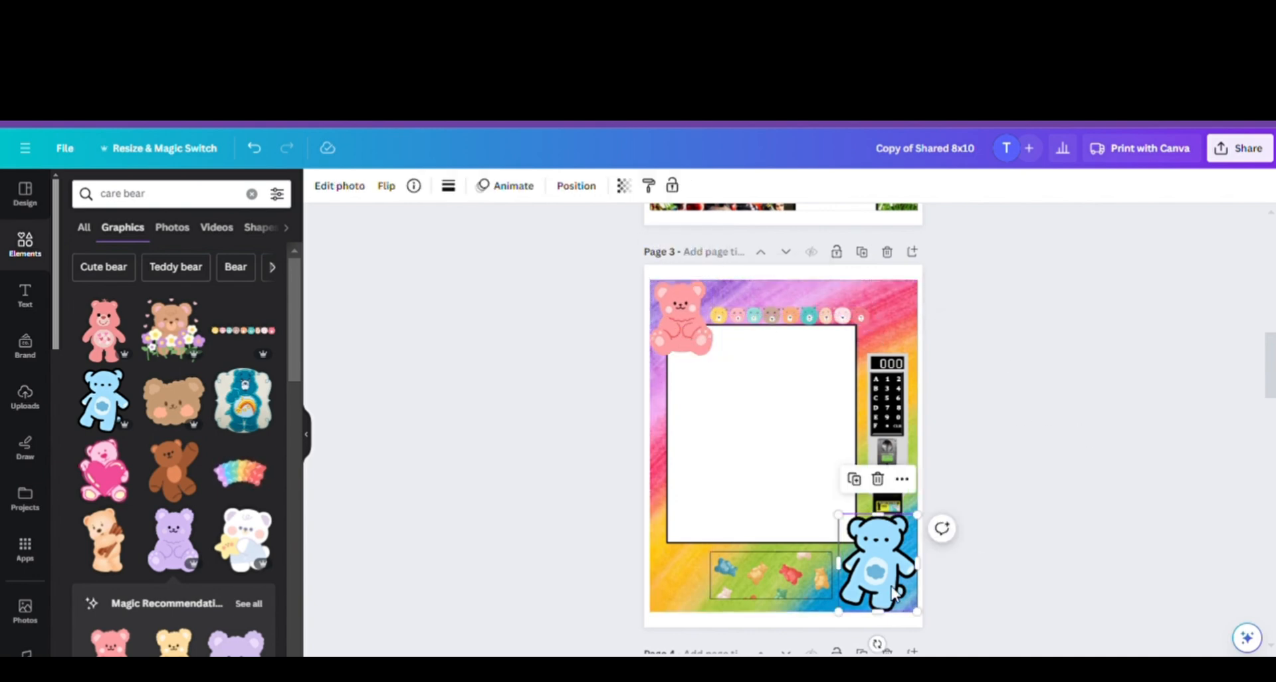
key("Delete")
left_click(192, 554)
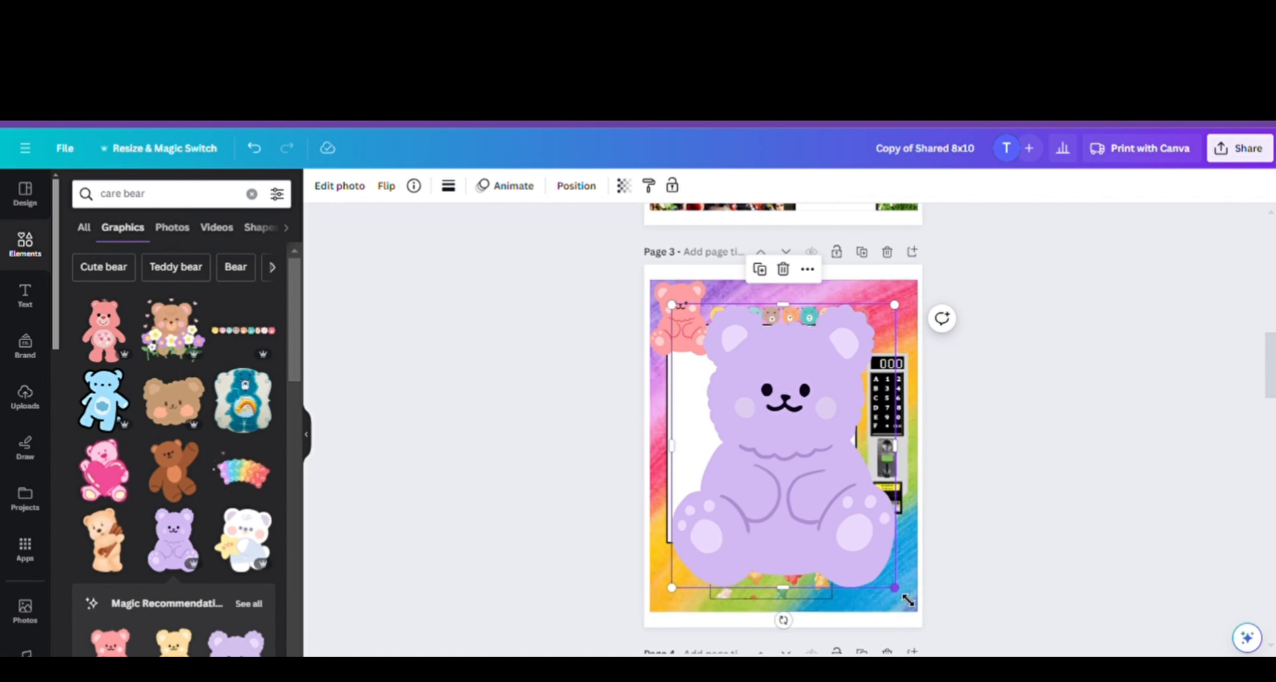
left_click_drag(907, 600, 886, 573)
left_click_drag(861, 544, 911, 621)
left_click(1061, 560)
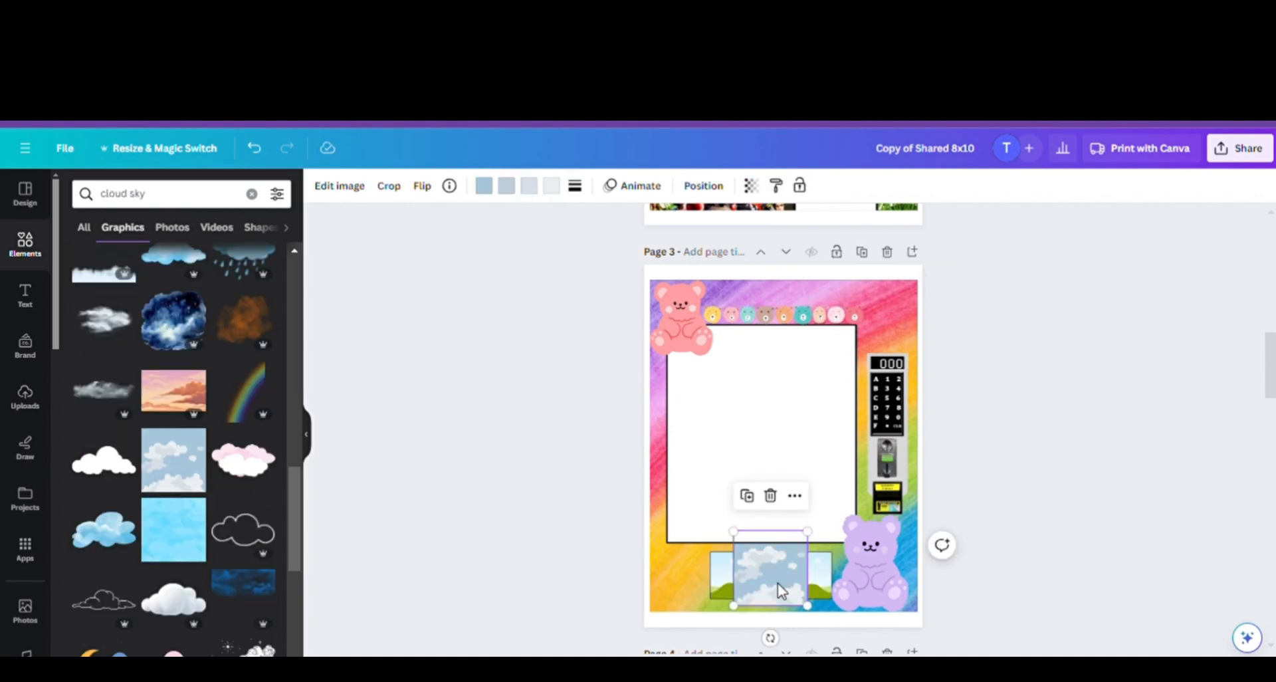
- Replace the square cloud-sky picture over page 3's small bottom frame with the puffy watercolor cloud graphic
right_click(786, 571)
mouse_move(931, 491)
left_click(1063, 552)
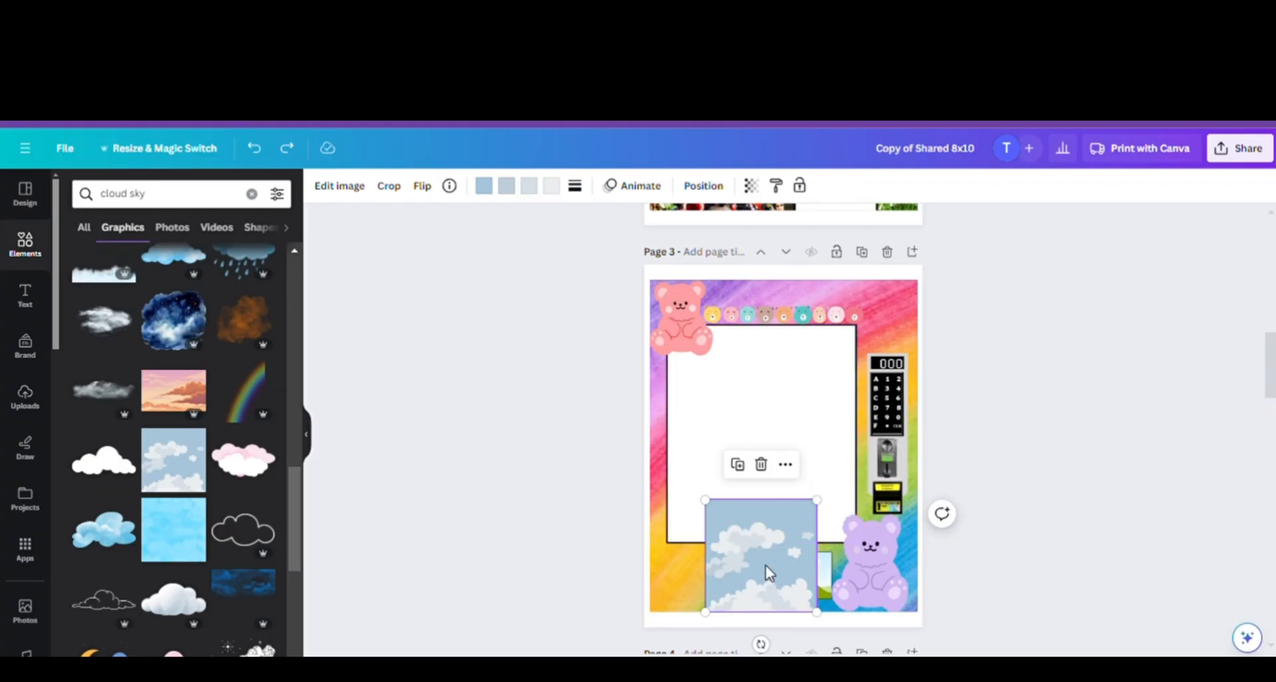
key("Delete")
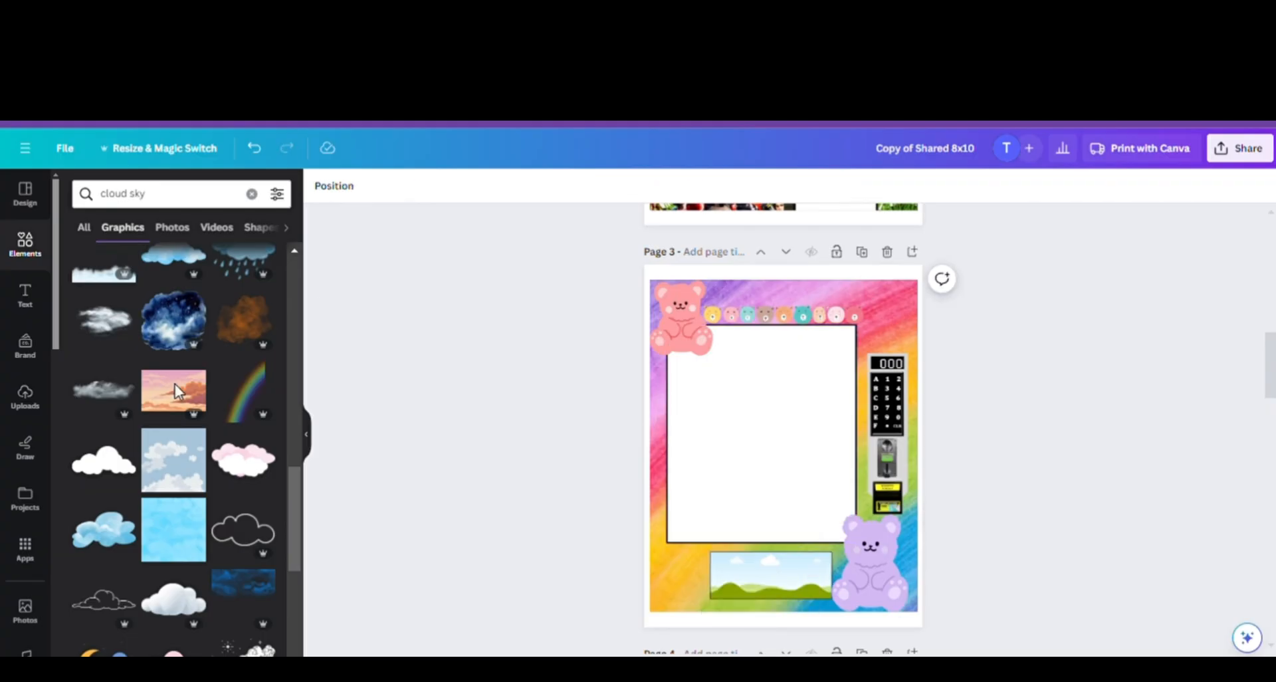
left_click_drag(296, 513, 296, 261)
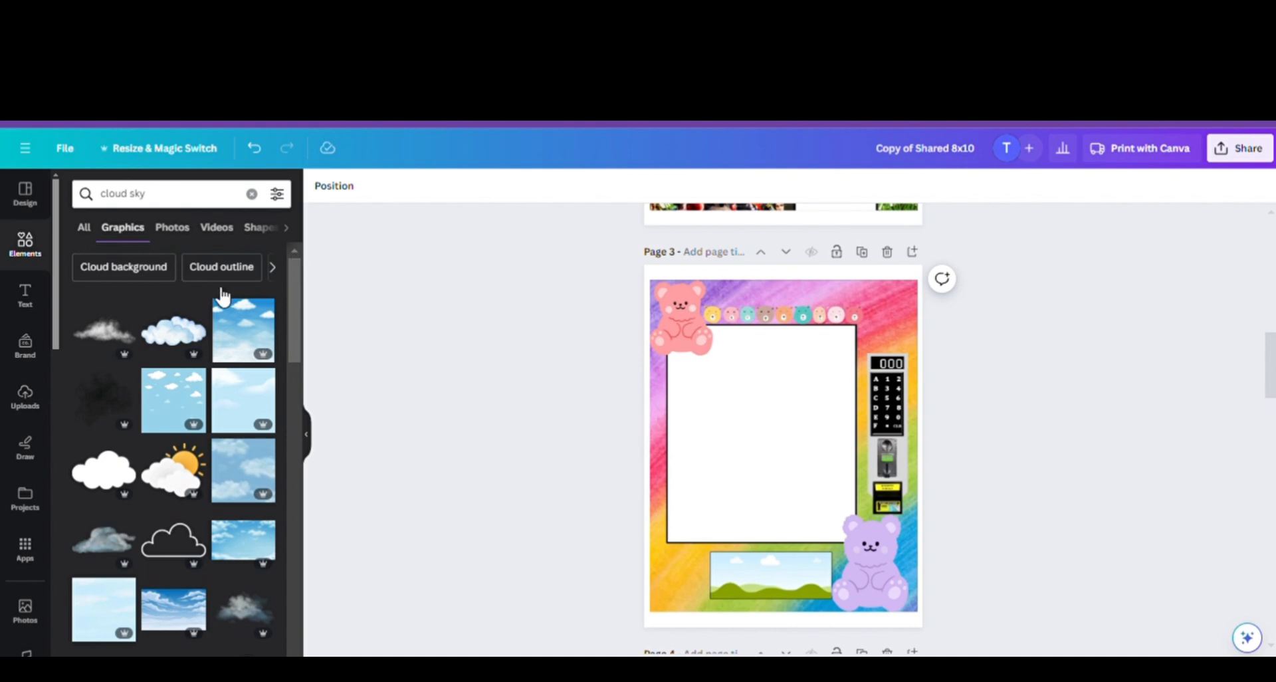
left_click(173, 330)
left_click_drag(780, 457, 780, 586)
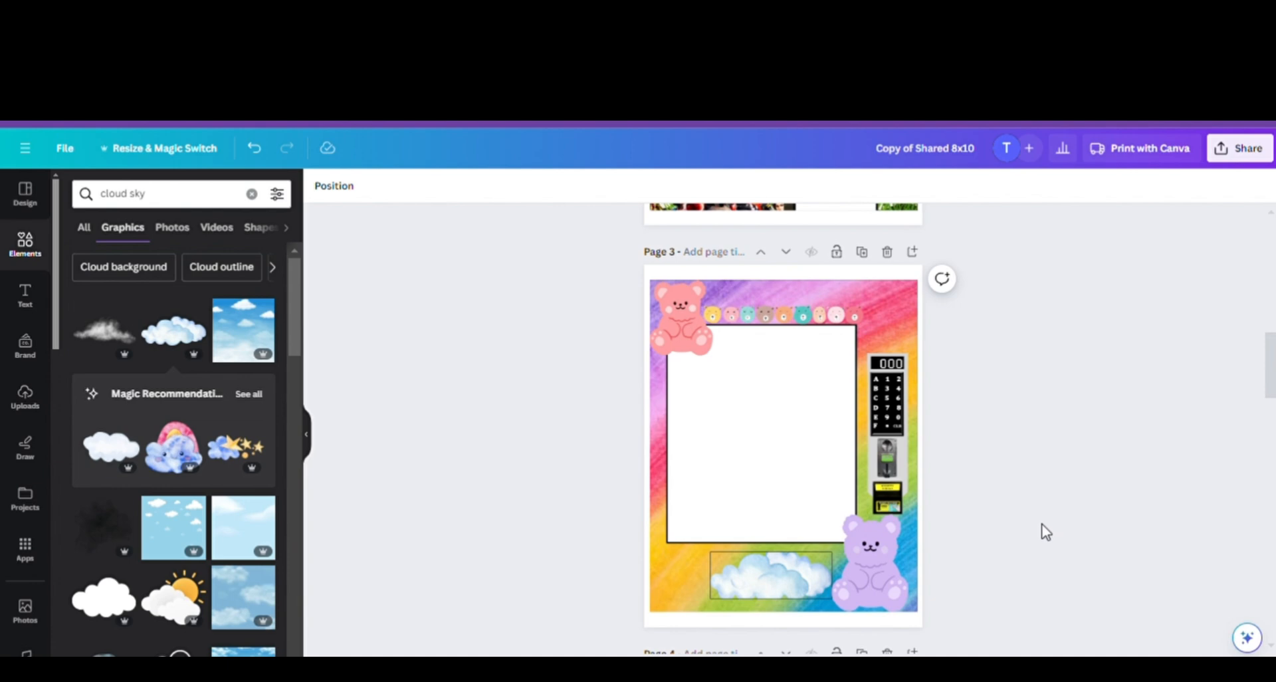
- Add a heading to page 3 that reads "Happy Birthday" followed by the child's first name
left_click(26, 296)
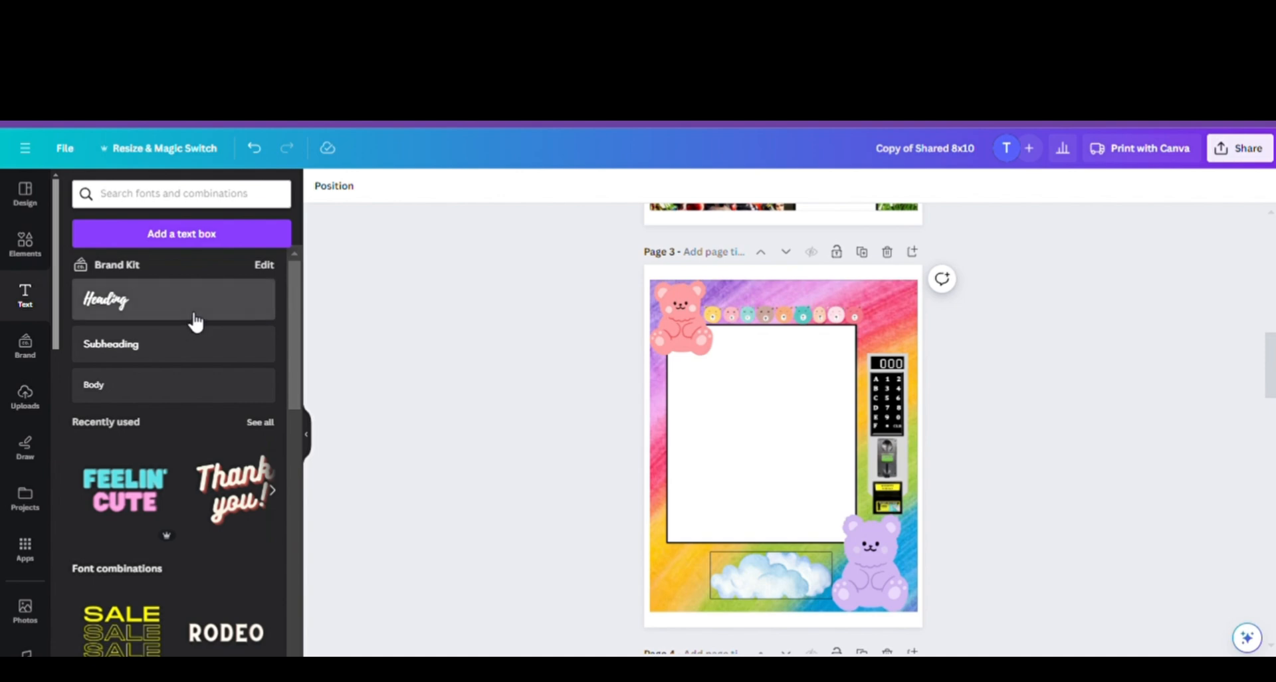
left_click(195, 321)
left_click(475, 187)
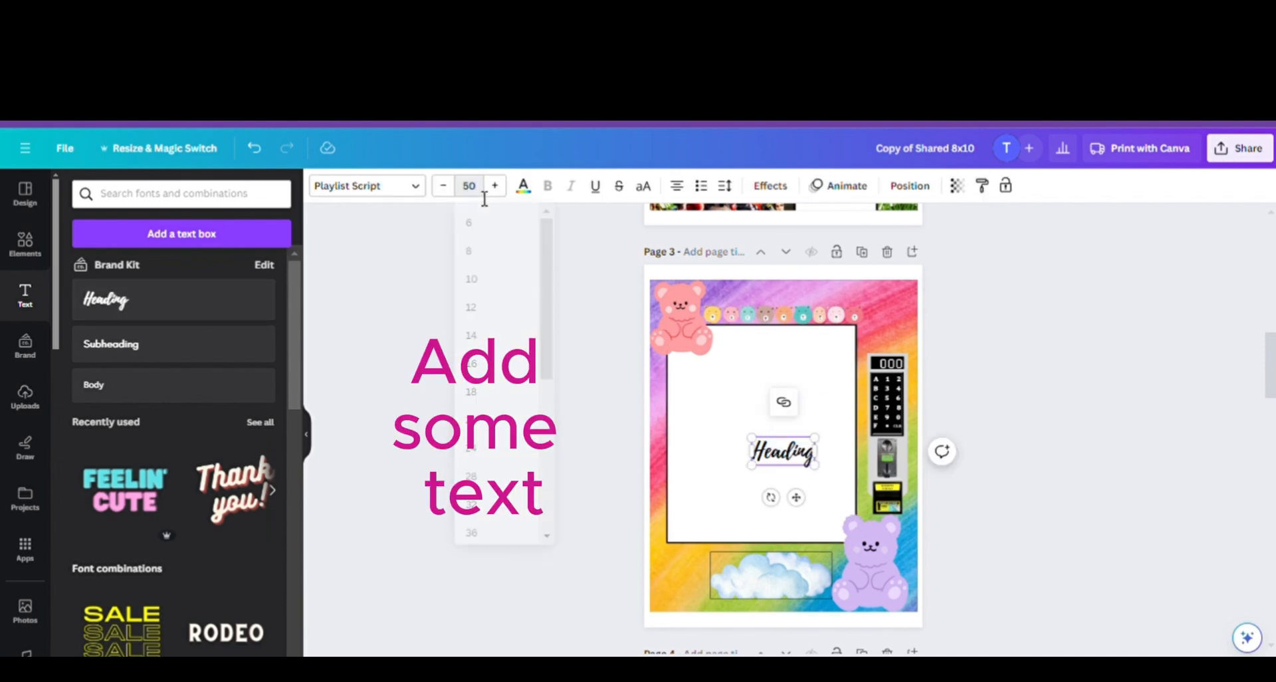
double_click(805, 459)
type("Ha")
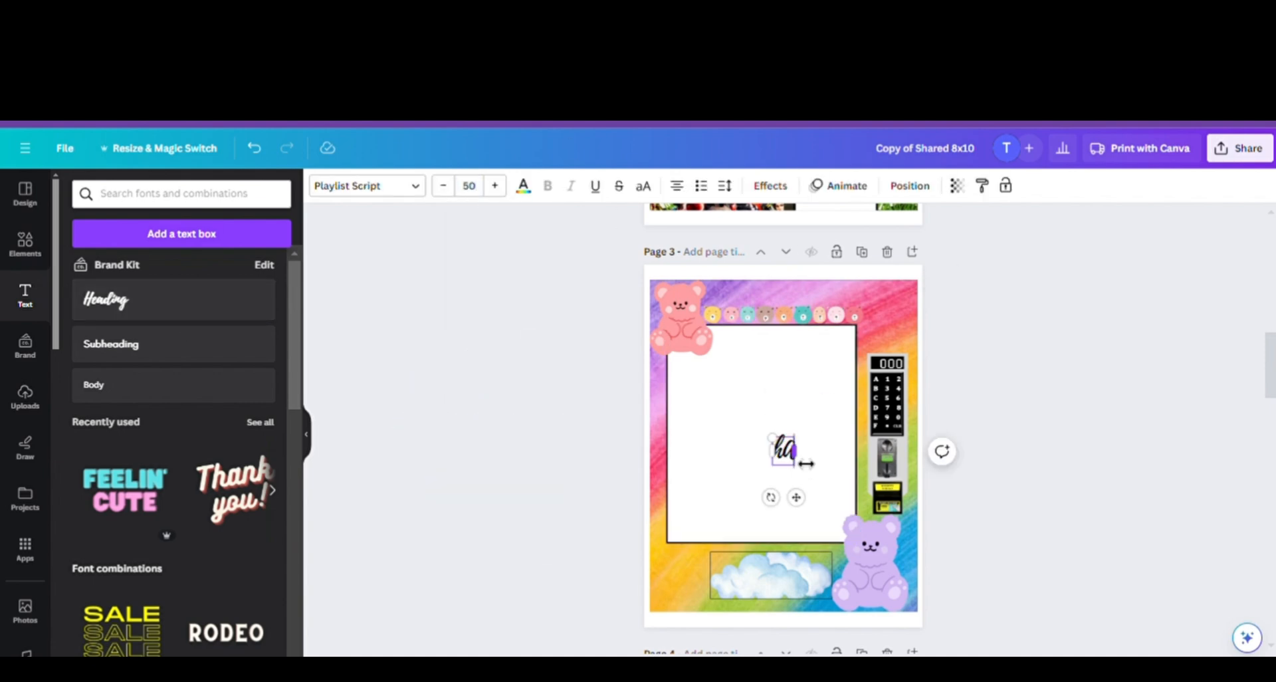
type("ppy Birthday Ella")
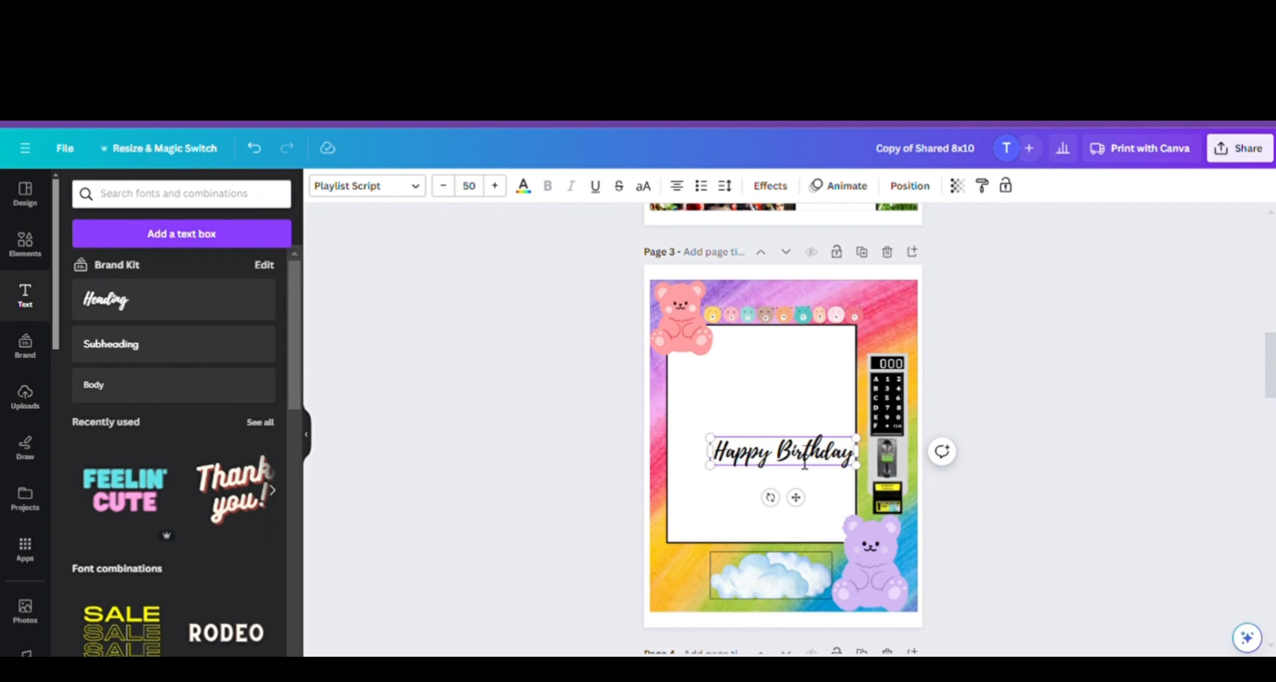
left_click(1071, 447)
- Move the birthday heading above the bear-face strip at the top of page 3 and set its font size to 47
left_click_drag(830, 457, 811, 330)
left_click(444, 189)
left_click(444, 189)
left_click_drag(880, 306, 885, 312)
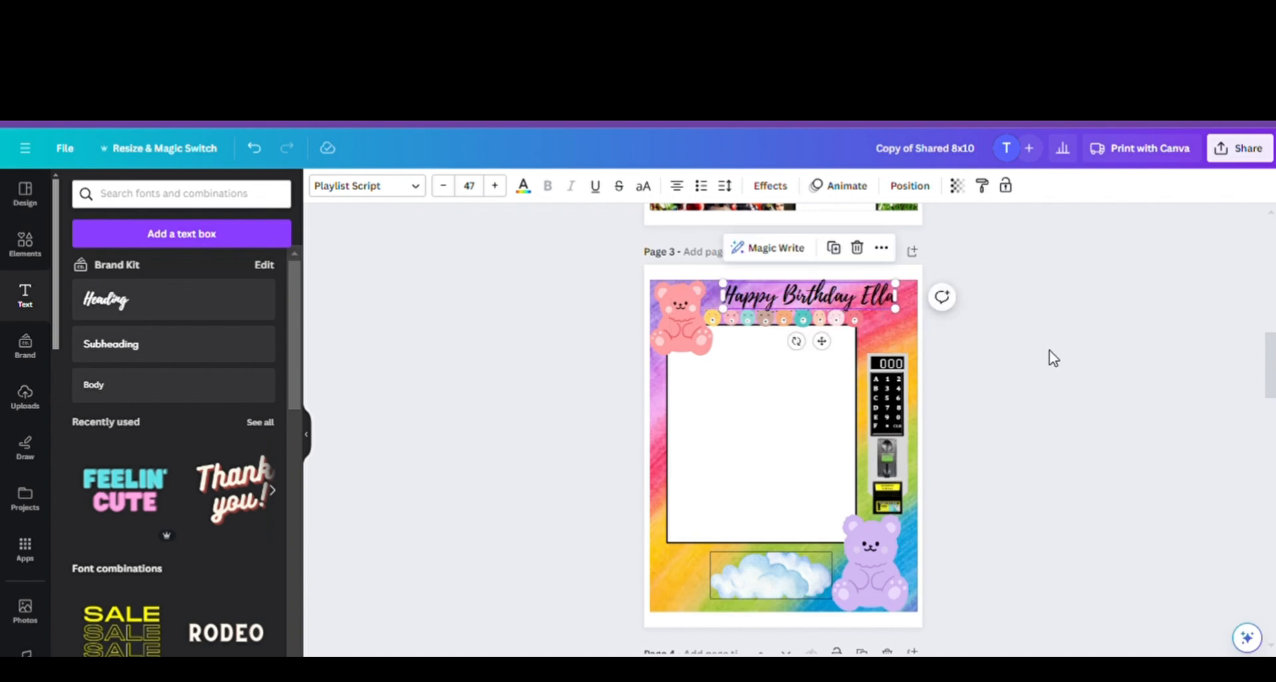
- Try teal, purple and light blue on the birthday heading, and set its text color to white
left_click(529, 188)
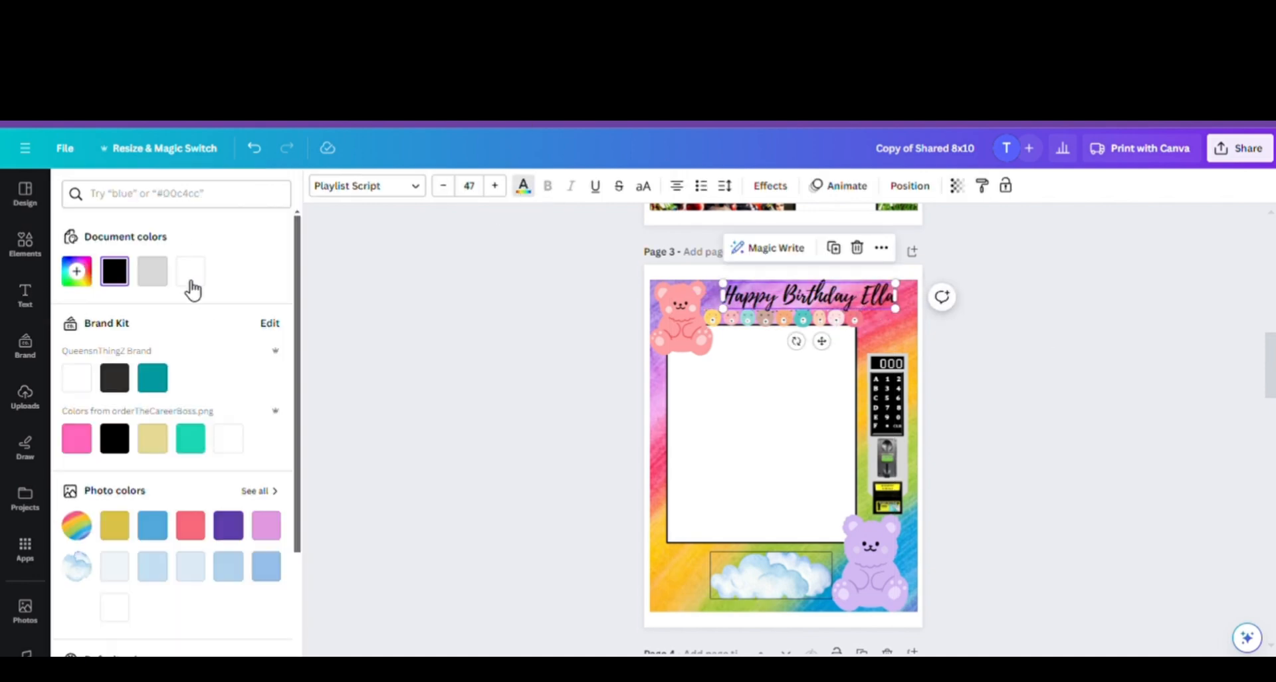
left_click(191, 272)
left_click(191, 444)
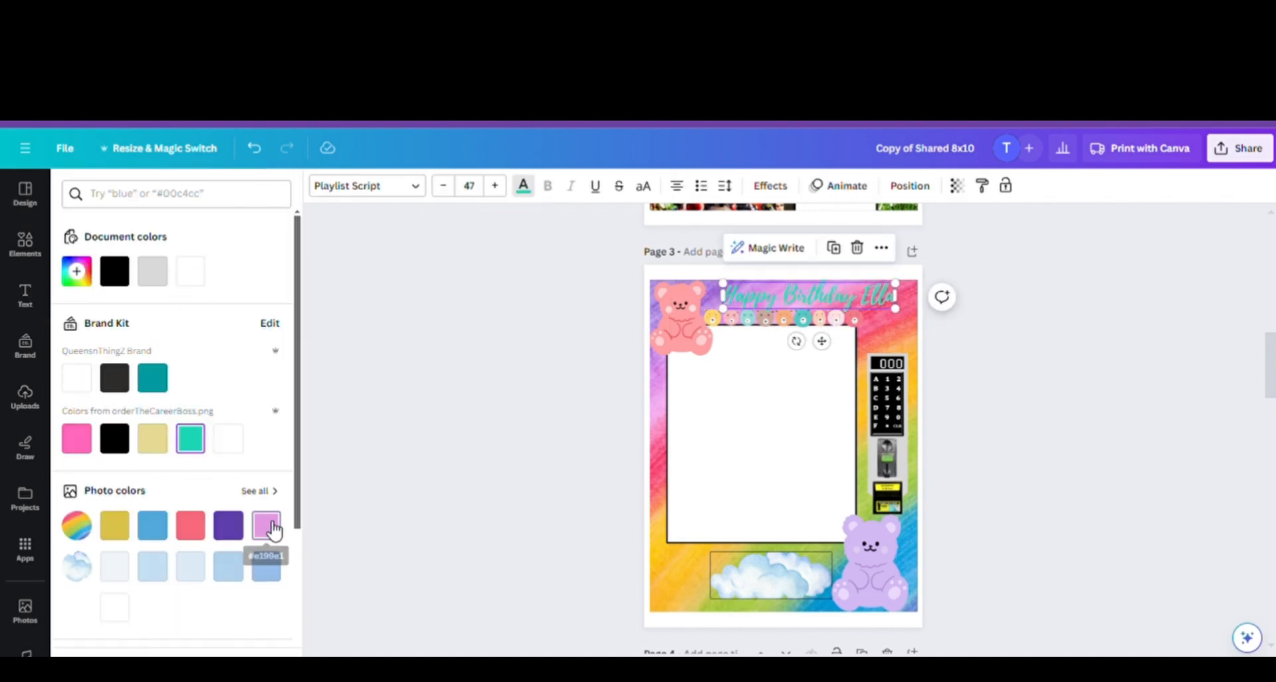
left_click(232, 531)
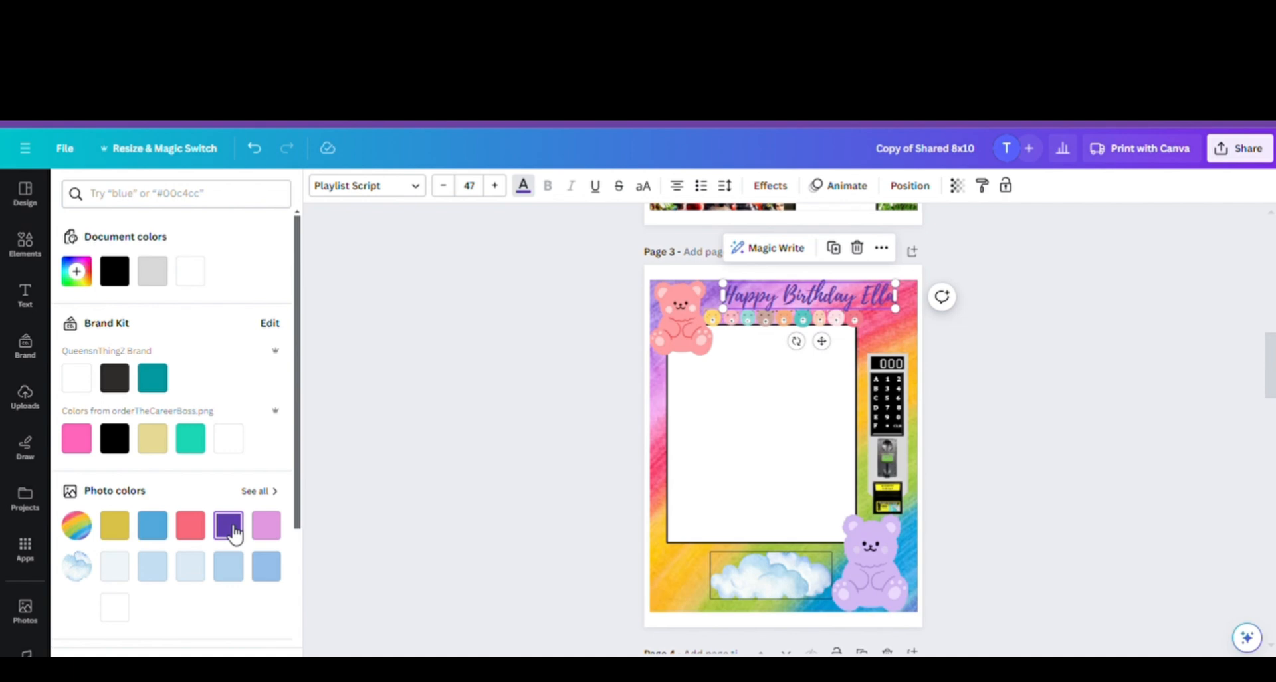
left_click(165, 576)
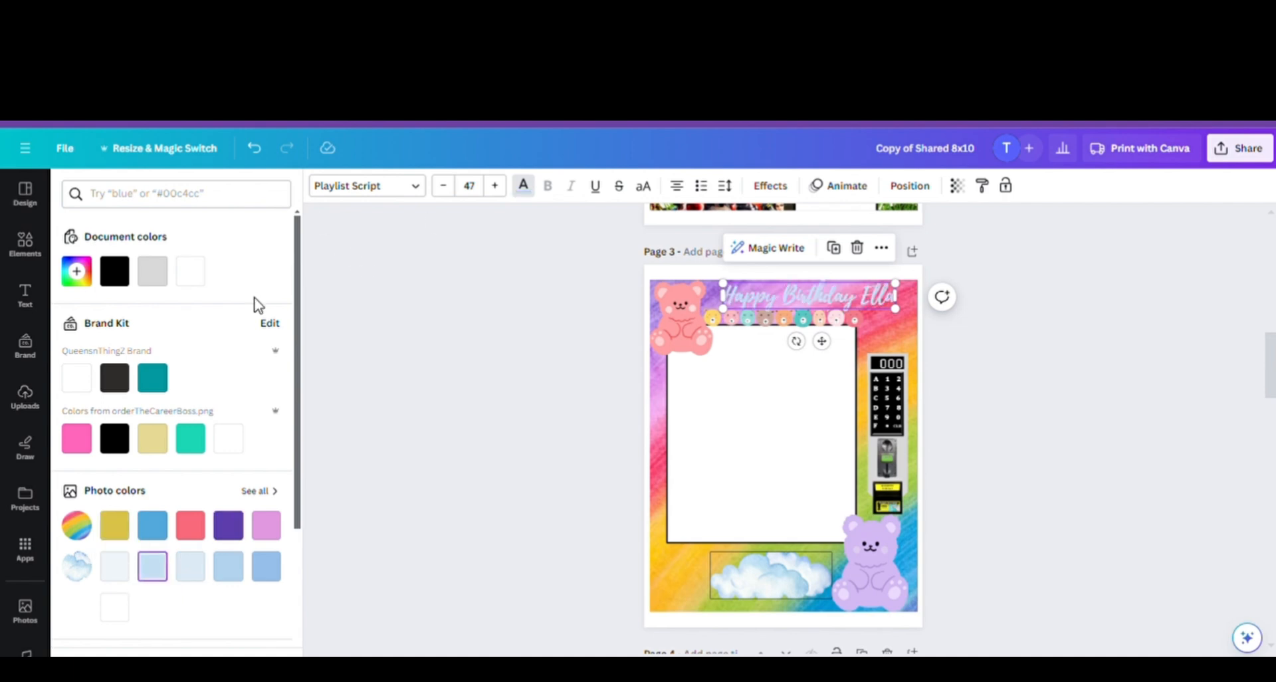
left_click(191, 271)
left_click(1008, 362)
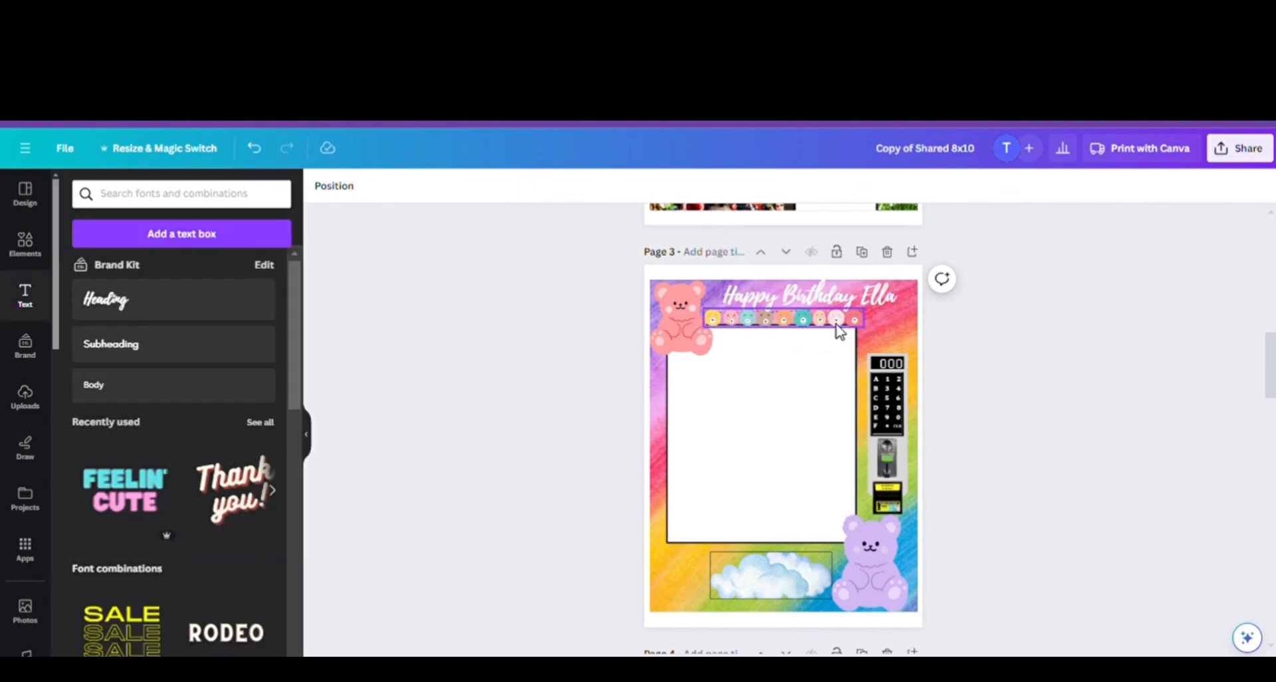
- Lower the bear-face strip onto the white window's top edge and enlarge the birthday heading above it
left_click_drag(839, 331, 840, 306)
left_click(494, 186)
left_click(495, 186)
left_click(495, 186)
left_click(495, 186)
left_click(1059, 414)
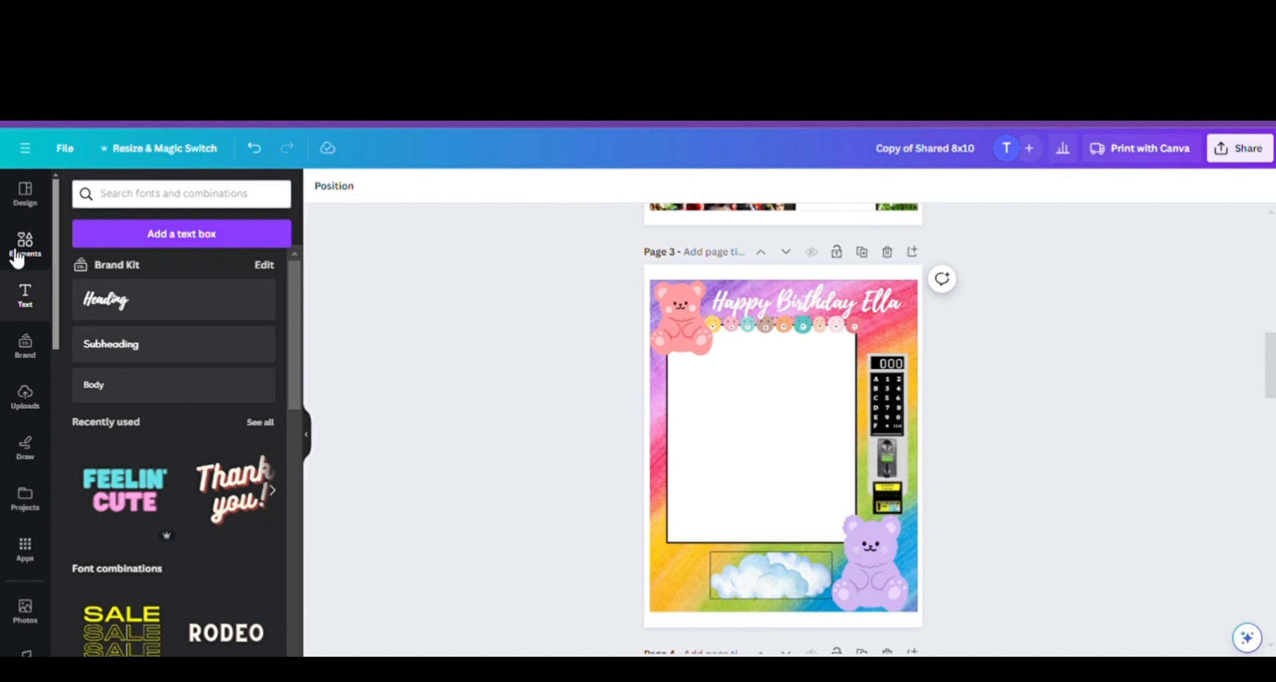
- Search the elements for "rainbow" and show all the matching graphics
left_click(19, 255)
left_click(251, 193)
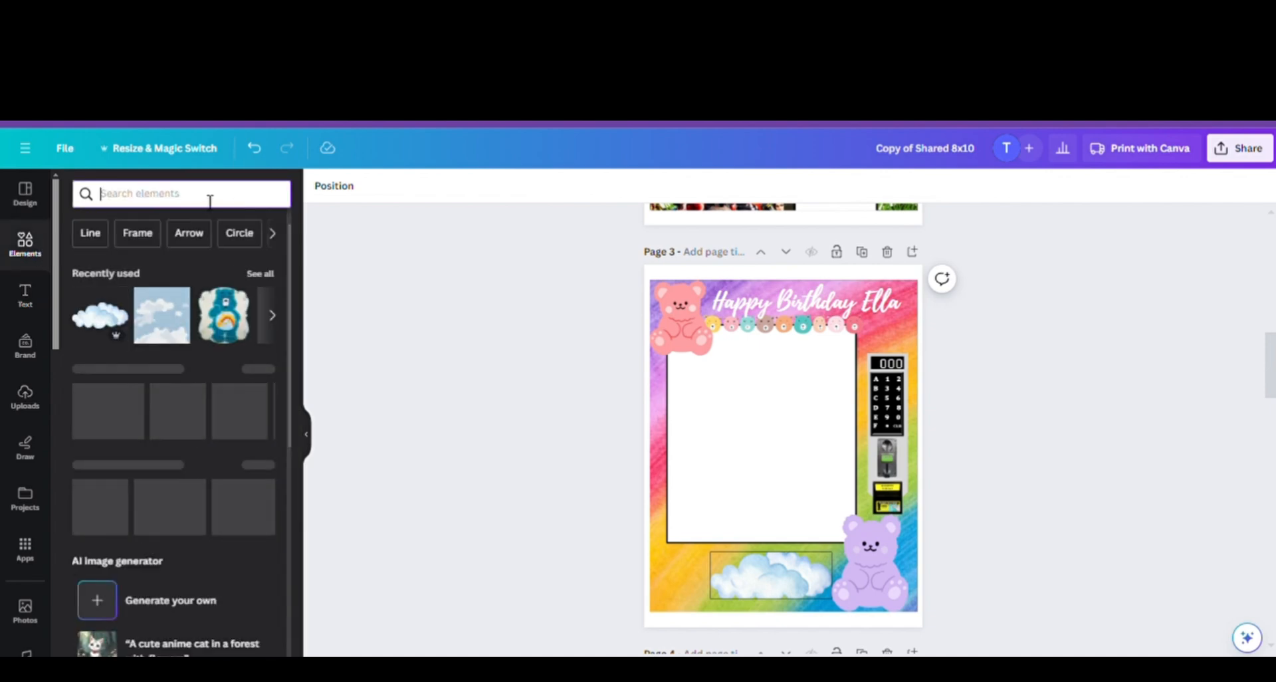
type("rainbow")
key("Return")
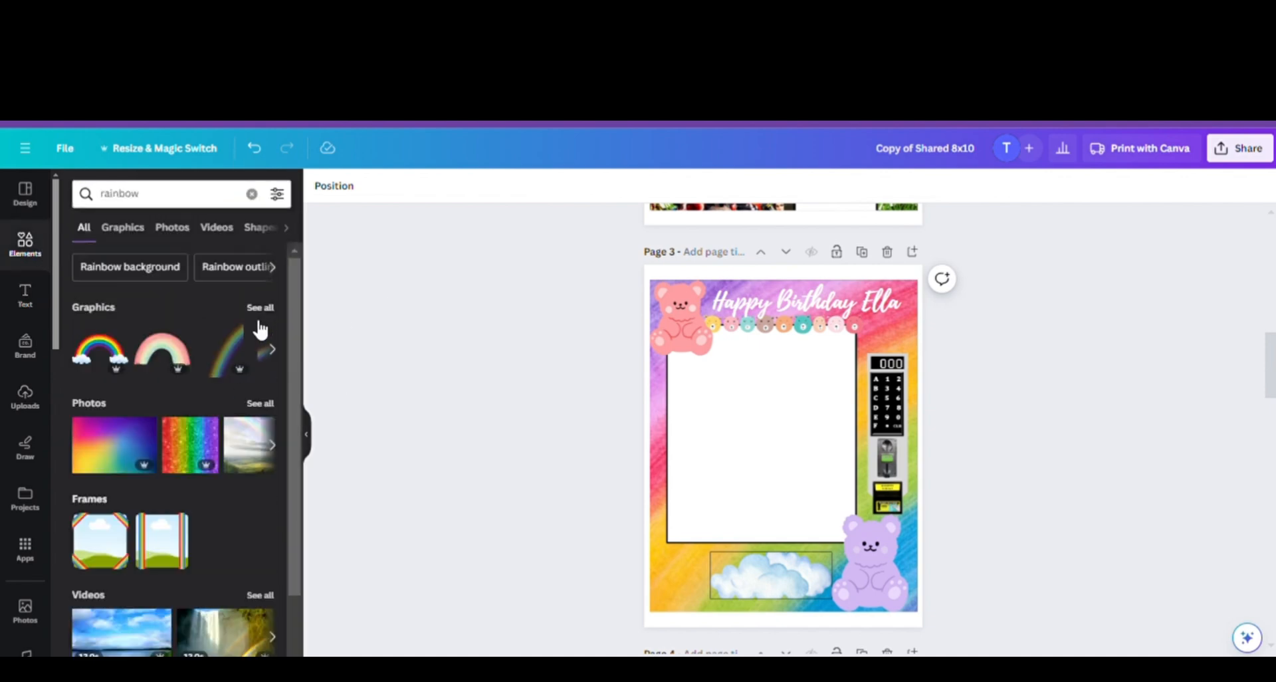
left_click(260, 307)
- Try the full rainbow arch on page 3, delete it, and place the pastel quarter rainbow, shrunk, just above the keypad panel
left_click(174, 471)
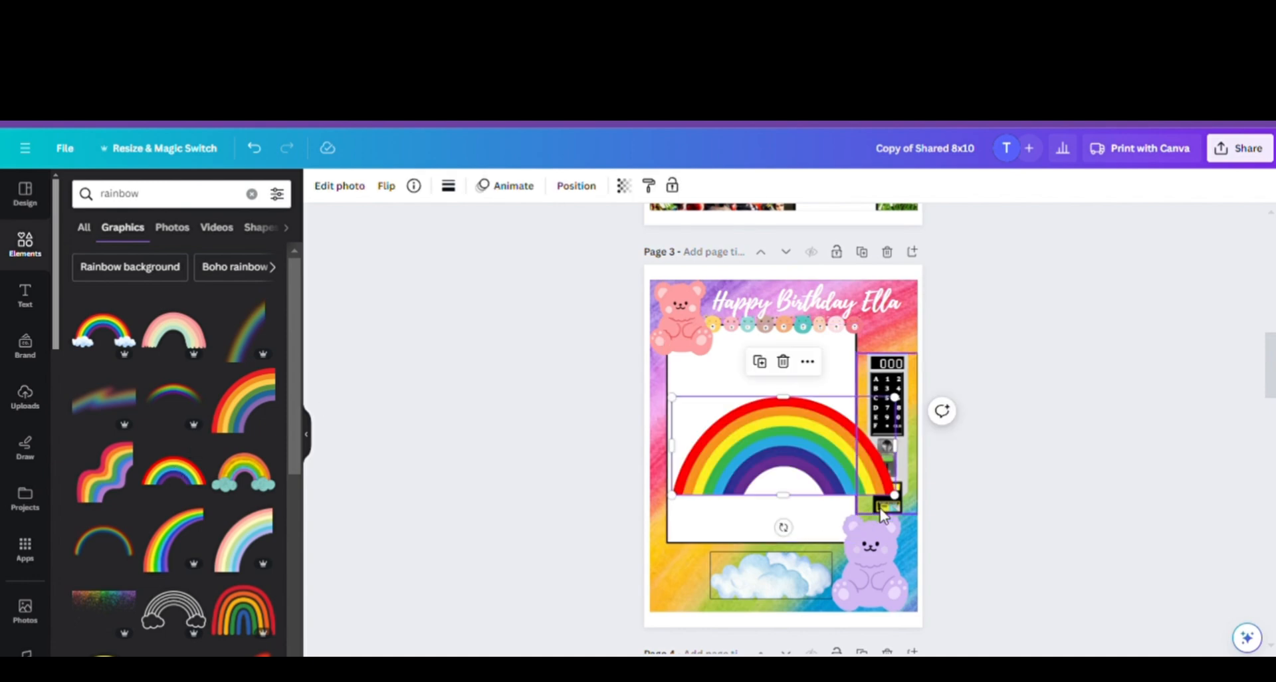
key("Delete")
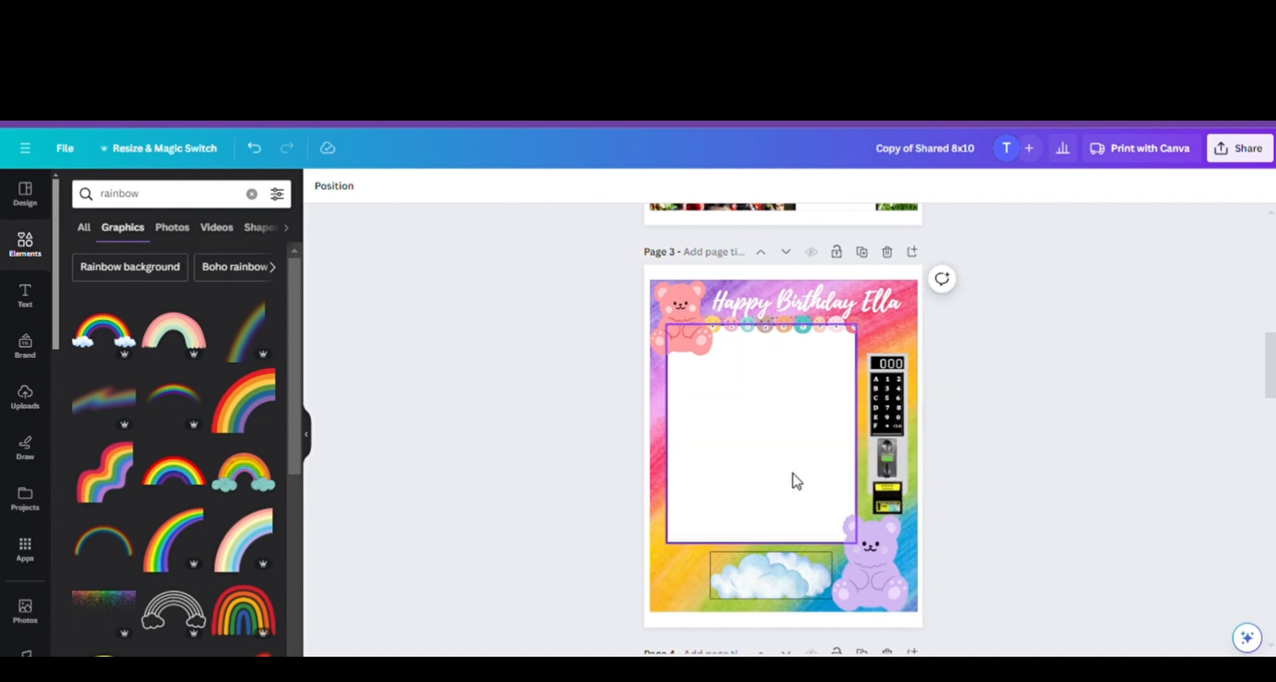
left_click(244, 535)
left_click_drag(754, 450, 731, 489)
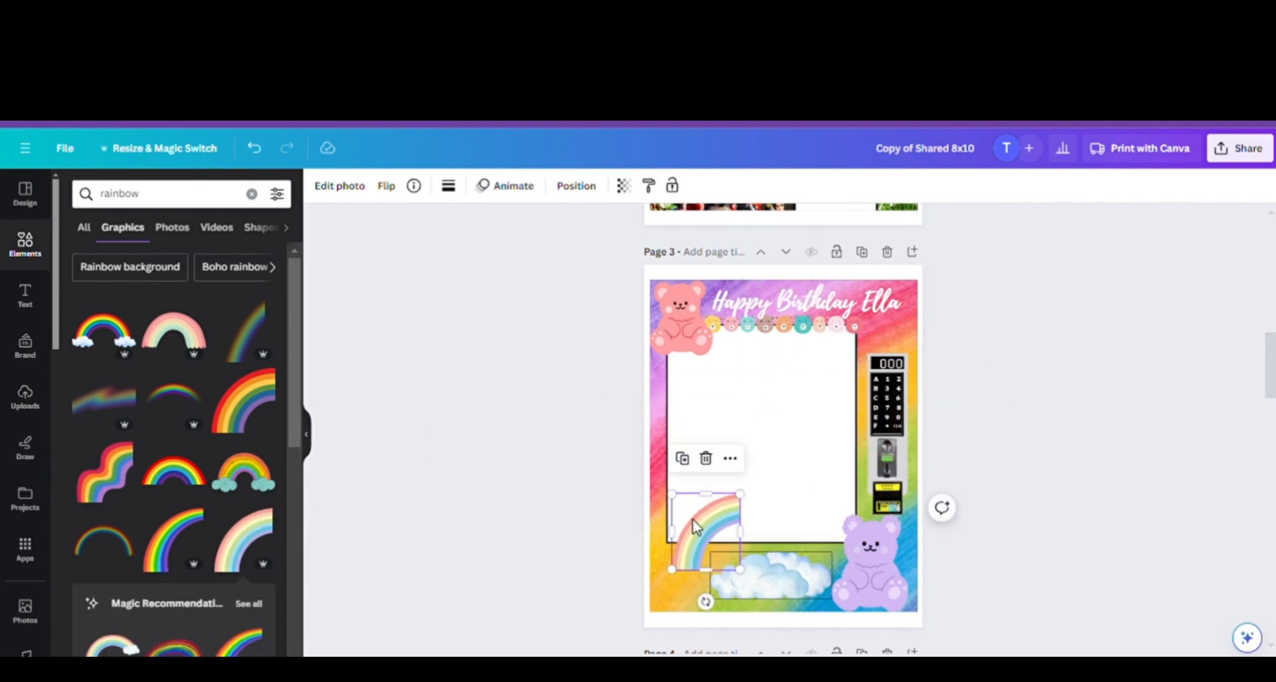
left_click_drag(709, 528, 913, 334)
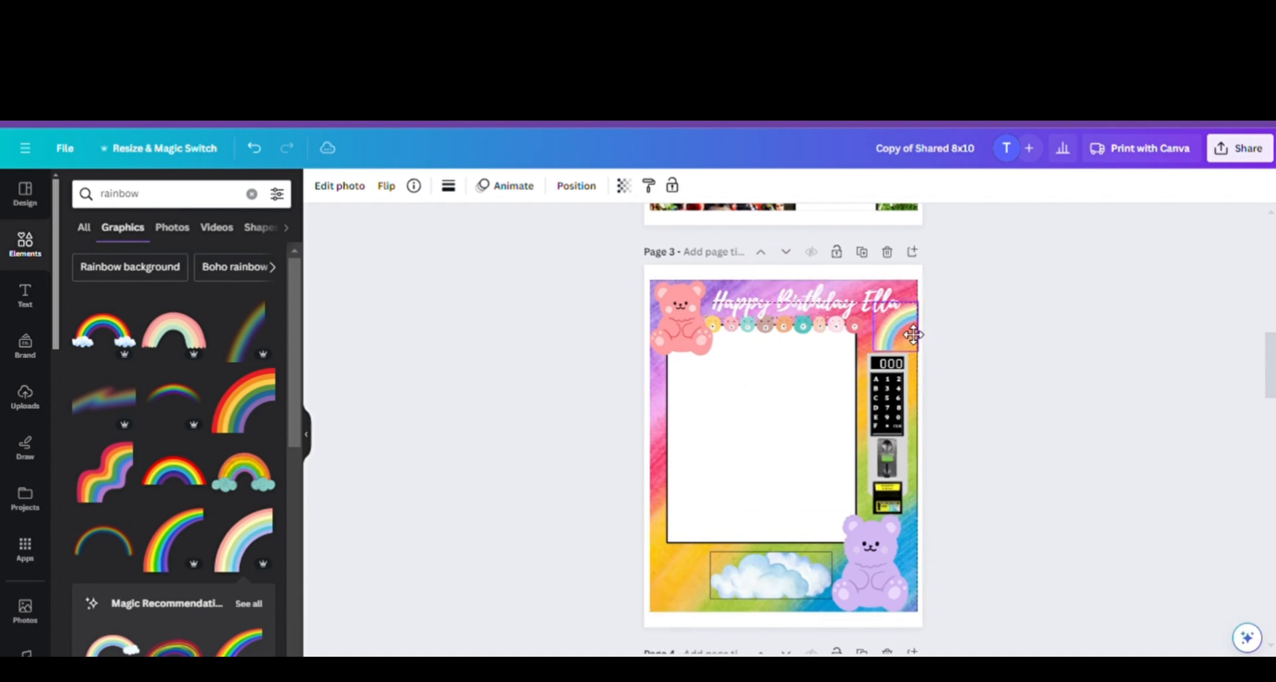
left_click(1063, 349)
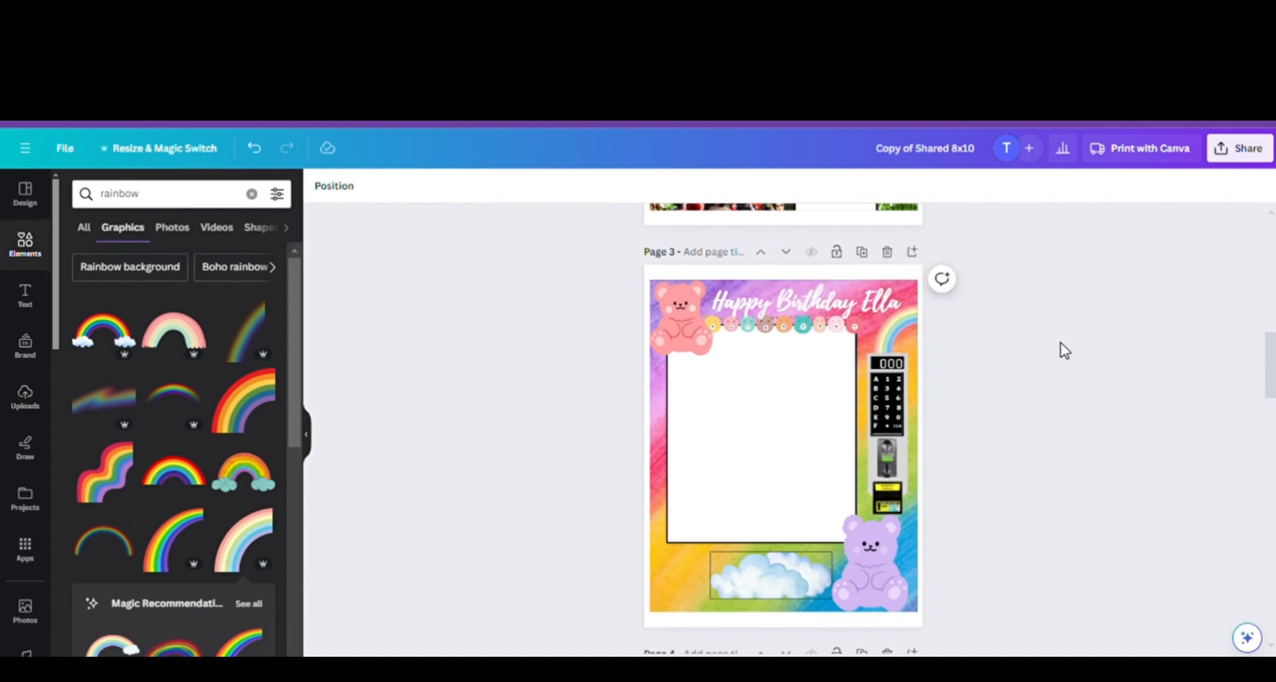
left_click(34, 413)
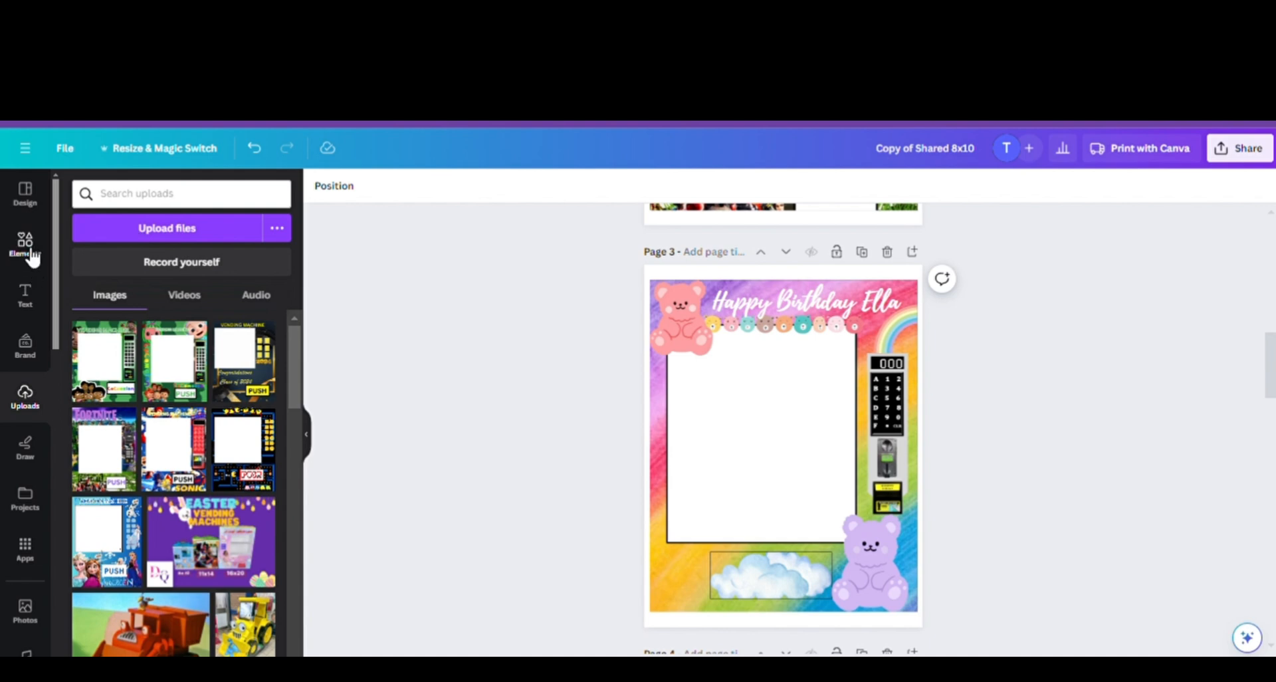
- Search the elements for "little girl" and show all the matching graphics
left_click(25, 244)
left_click(256, 193)
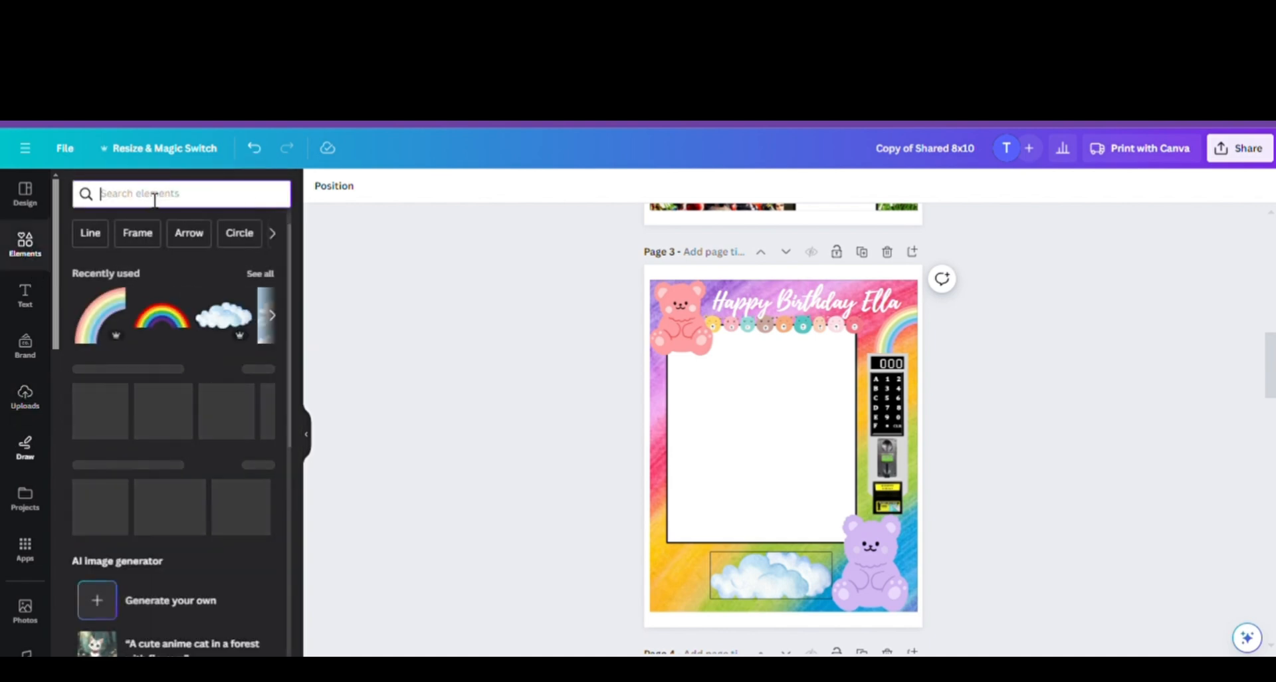
type("little girl")
key("Return")
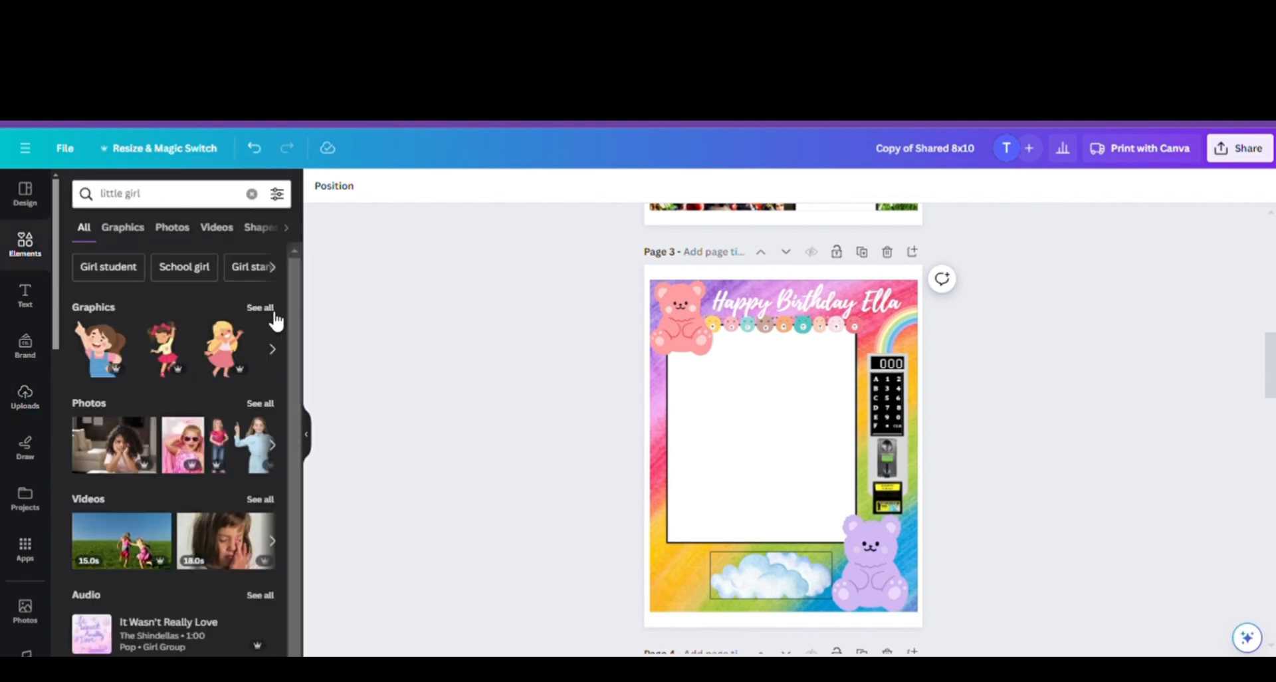
left_click(276, 309)
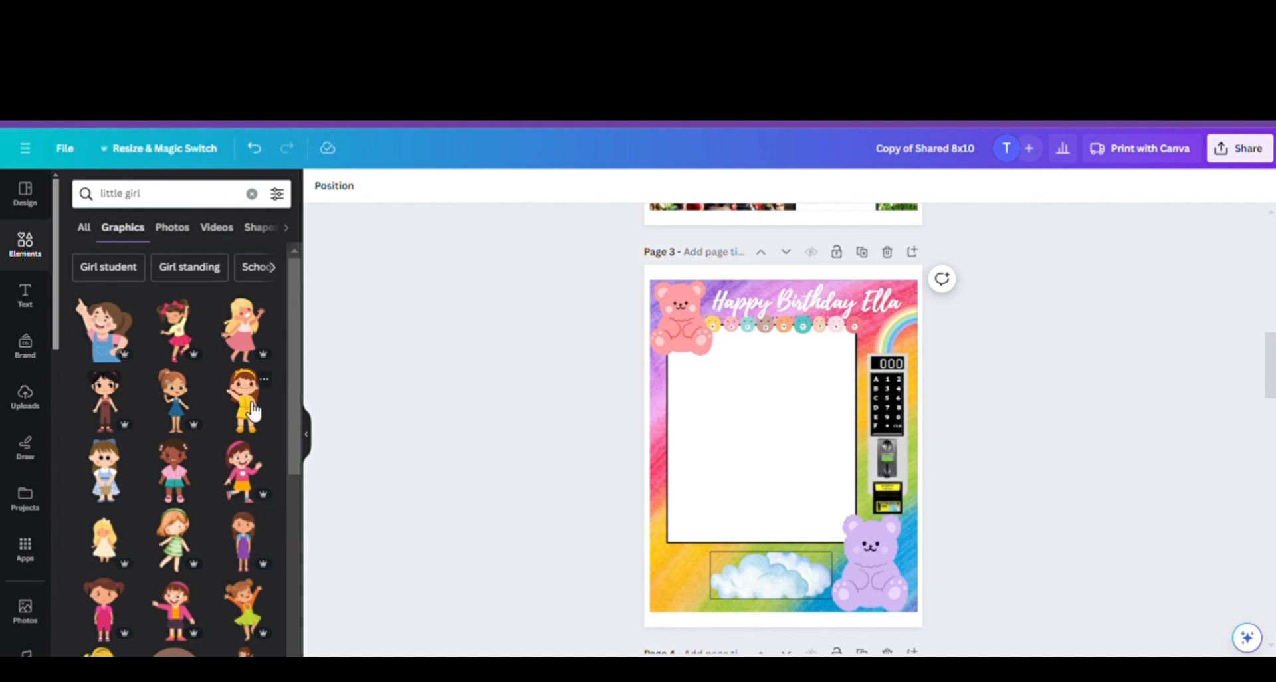
- Try the cartoon girl in the yellow outfit on page 3, shrunk and placed in the page's lower-left corner
left_click(253, 411)
left_click_drag(870, 610, 763, 405)
left_click_drag(757, 385, 705, 594)
left_click_drag(710, 502, 696, 527)
- Shrink the purple bear slightly in page 3's lower-right corner
left_click(894, 573)
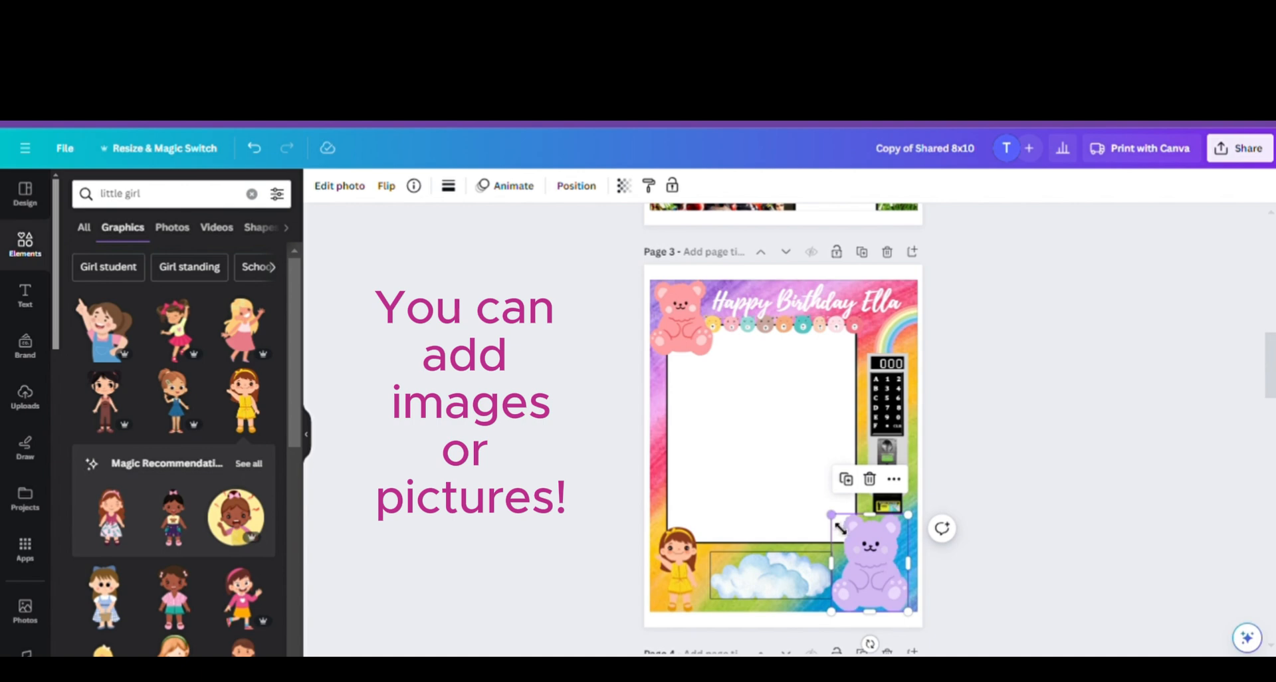
left_click_drag(840, 528, 848, 536)
- Try the cartoon girl at a larger size beside the cloud label, and delete the graphic
left_click(683, 580)
left_click_drag(707, 534, 725, 520)
left_click(1095, 541)
left_click(682, 606)
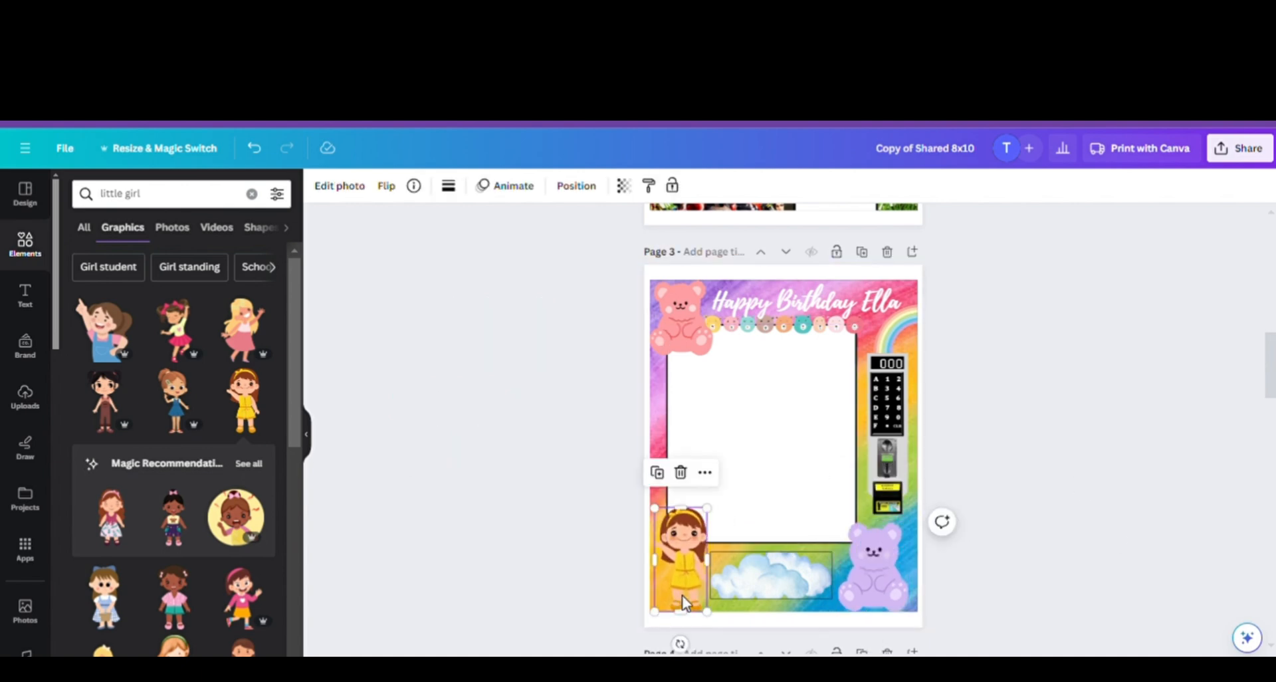
key("Delete")
- Add the stock photo of the smiling girl on a light background to page 3 and remove the photo's background
left_click(172, 228)
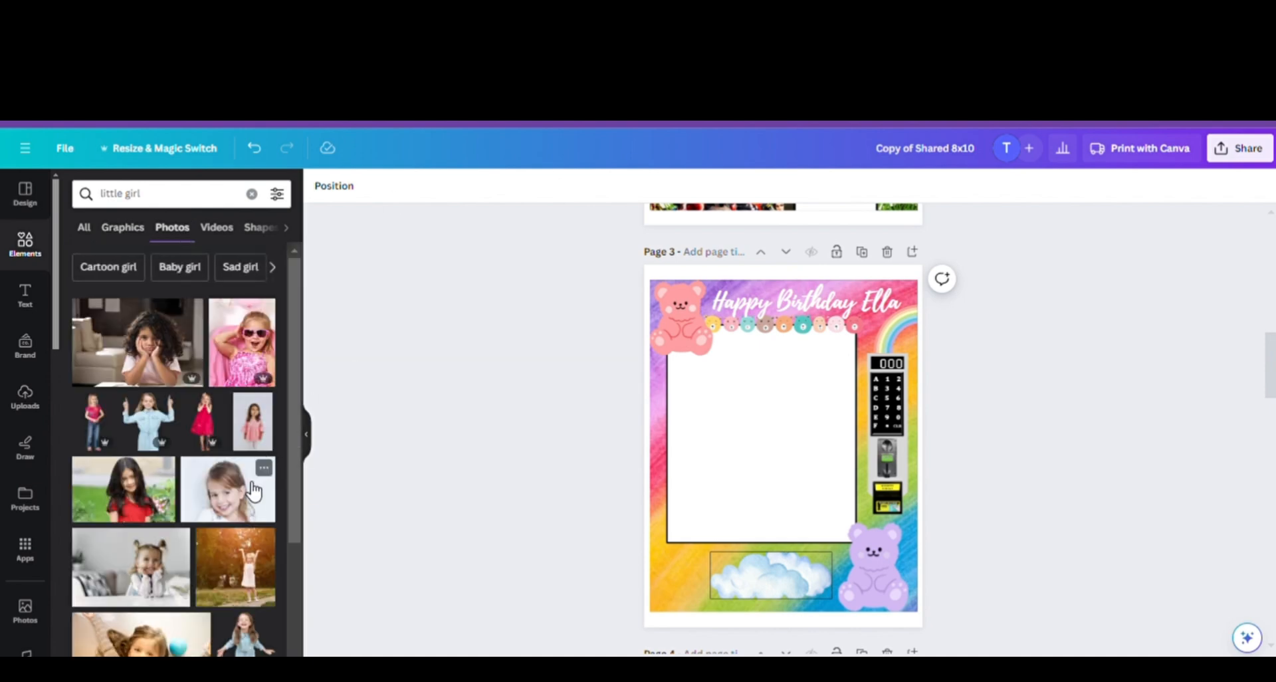
left_click(253, 492)
left_click(357, 194)
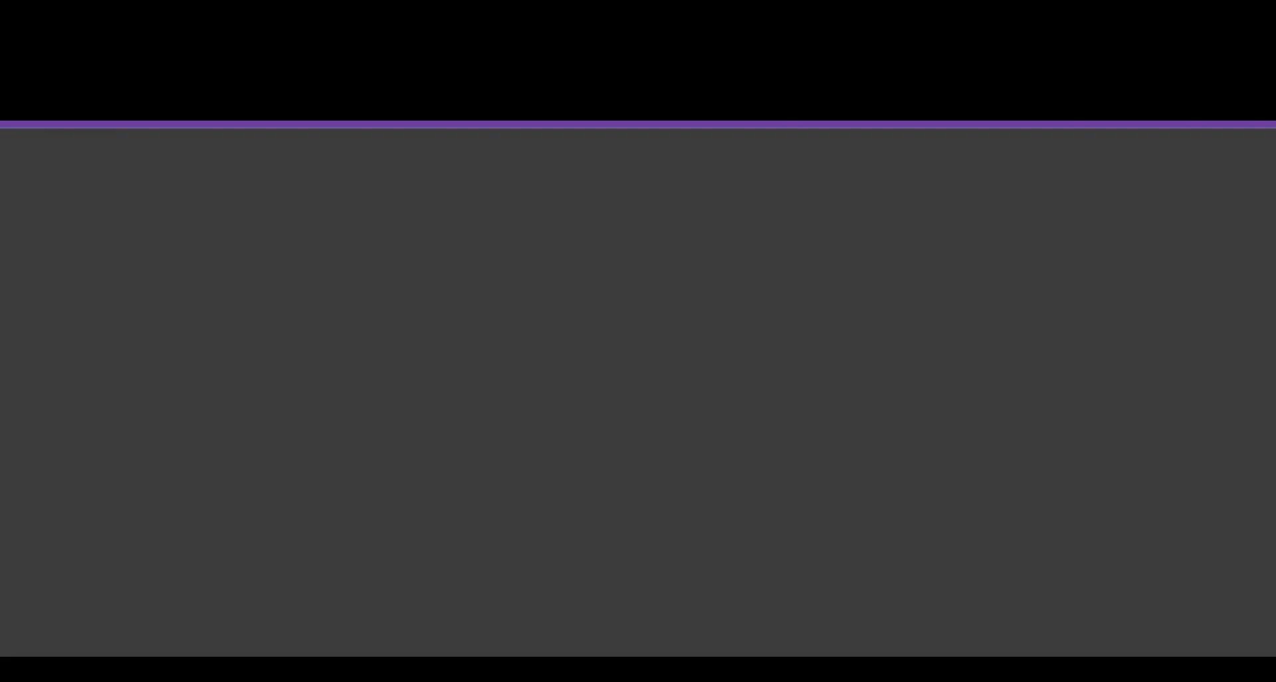
- Search the web for "svg remove background", open SharkFoto's SVG background remover and dismiss its advertisement
type("rem")
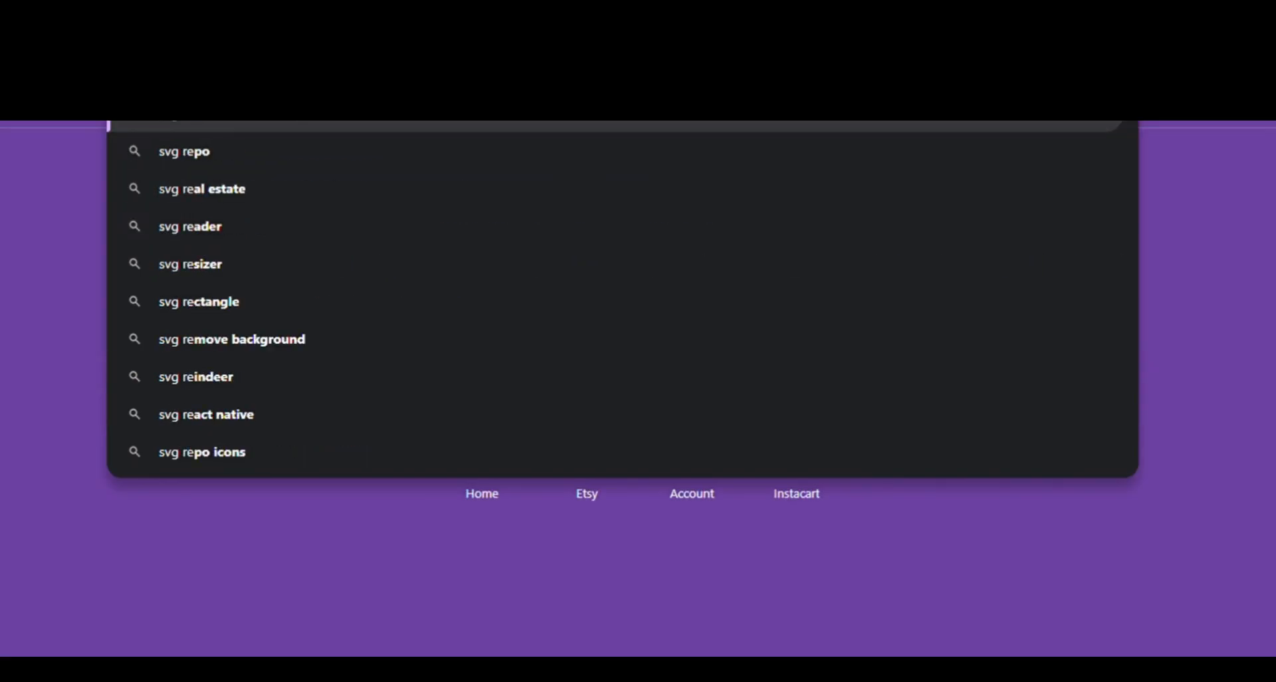
left_click(389, 149)
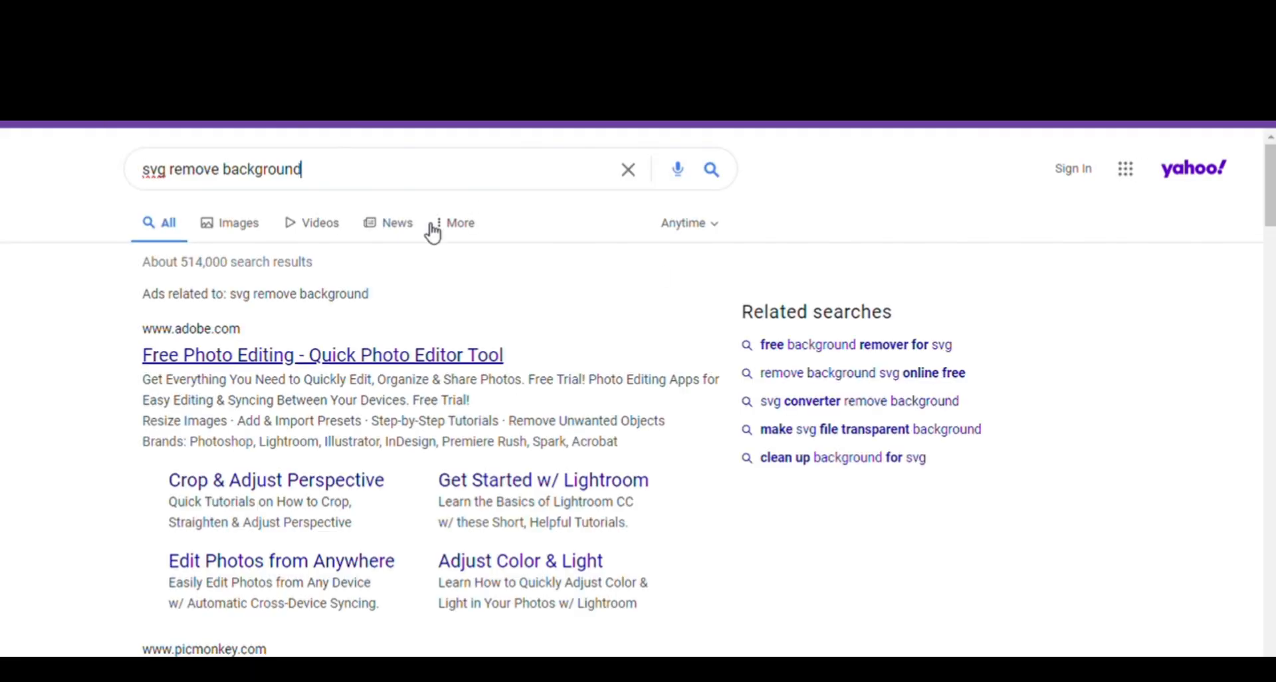
scroll(401, 235, "down", 15)
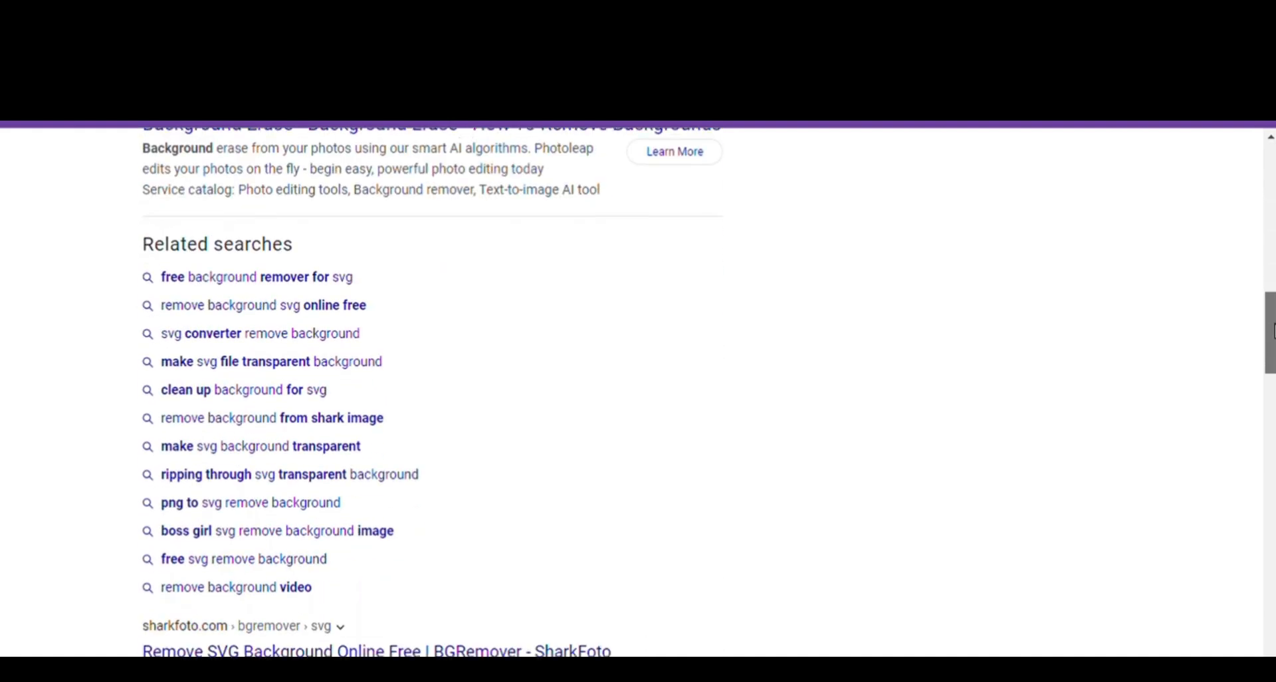
left_click(215, 627)
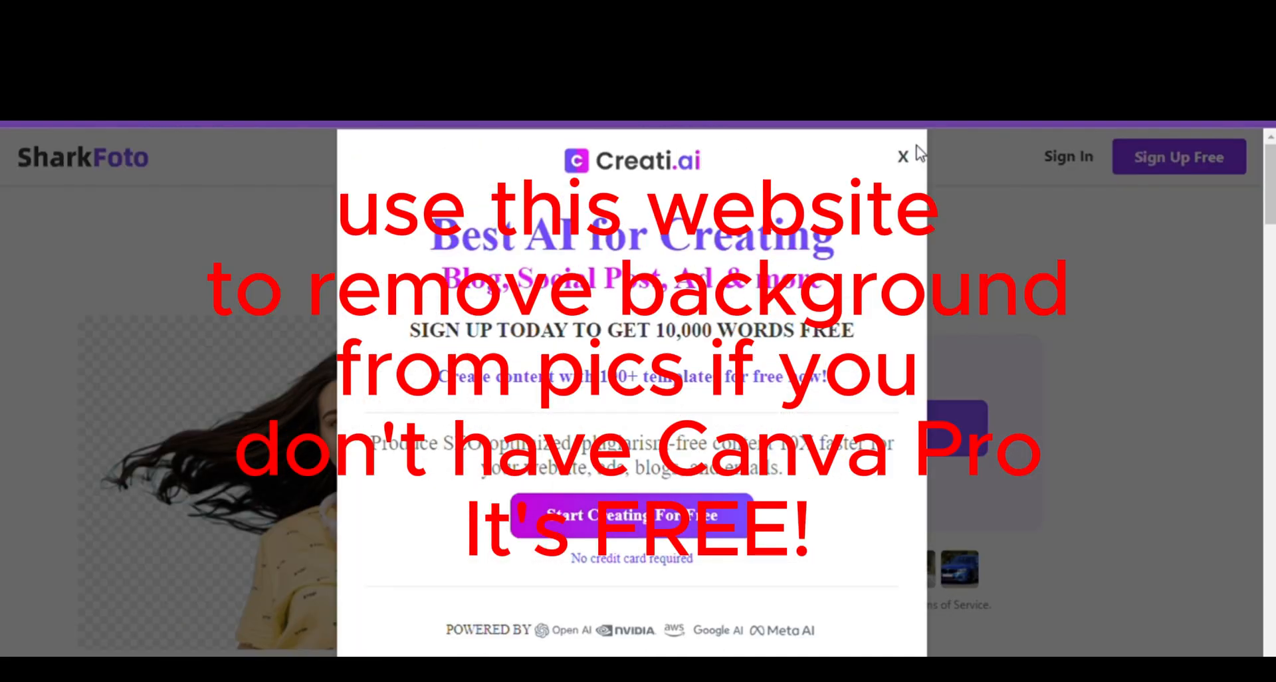
left_click(904, 157)
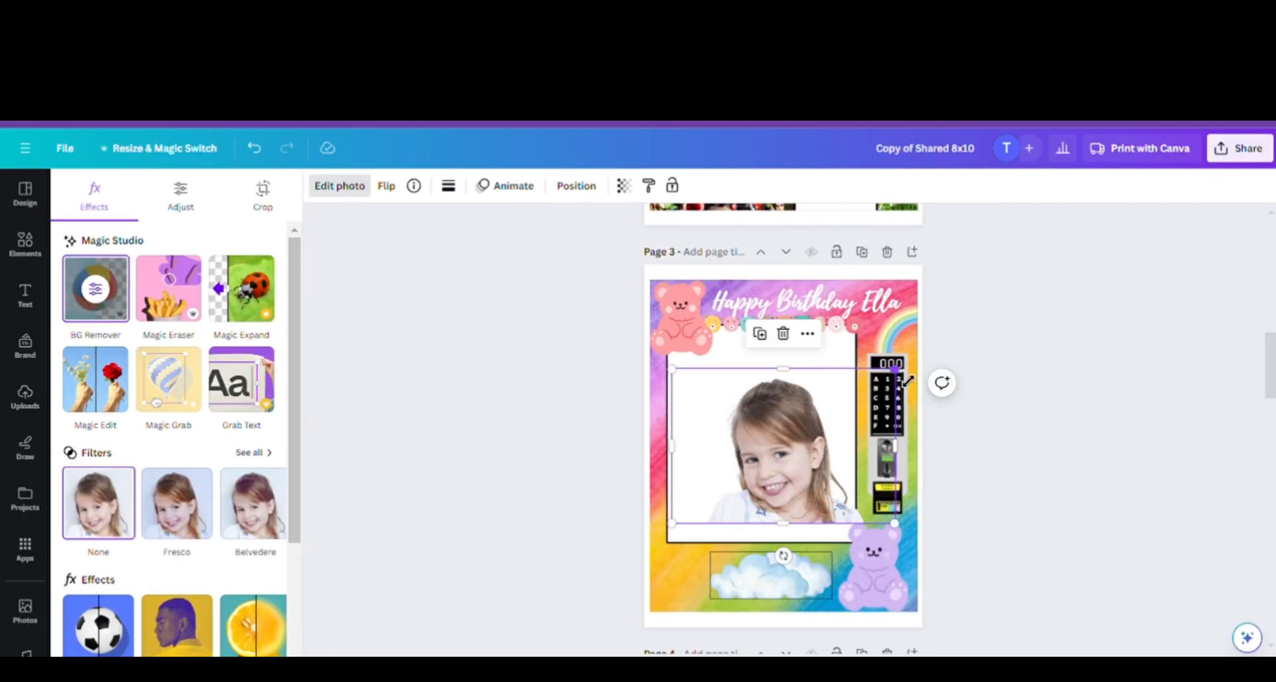
- Shrink the girl's cutout photo and fit it into page 3's lower-left corner beside the cloud label
left_click_drag(907, 380, 764, 455)
mouse_move(744, 511)
left_mouse_down()
mouse_move(705, 585)
mouse_move(744, 532)
left_mouse_up()
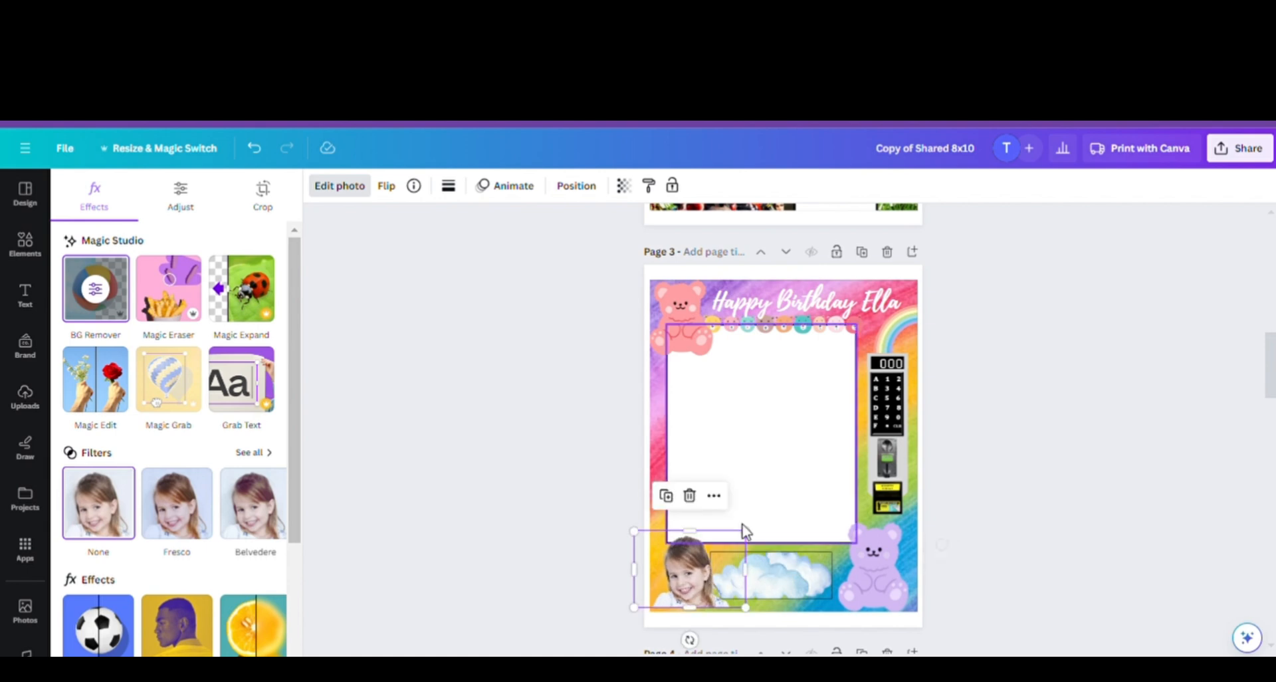
left_click_drag(691, 585, 663, 588)
left_click_drag(742, 579, 728, 593)
left_click(1052, 555)
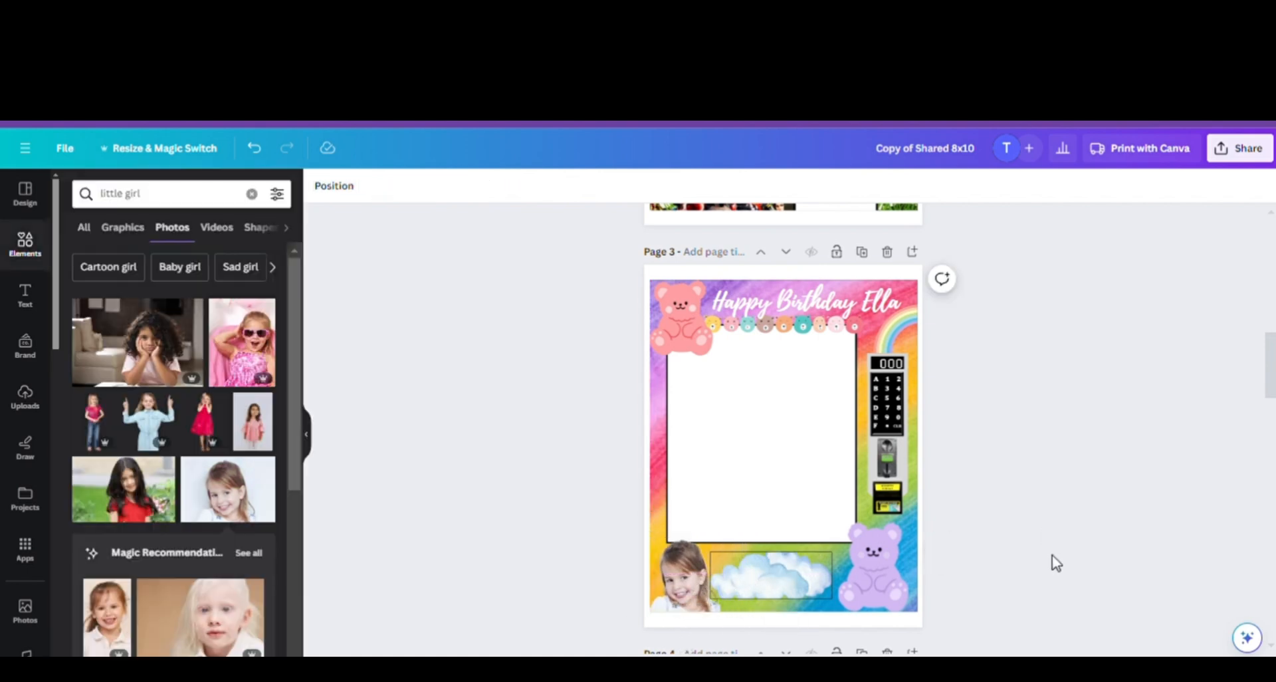
- Replace the element search with "balloon" to find balloon photos
left_click(184, 198)
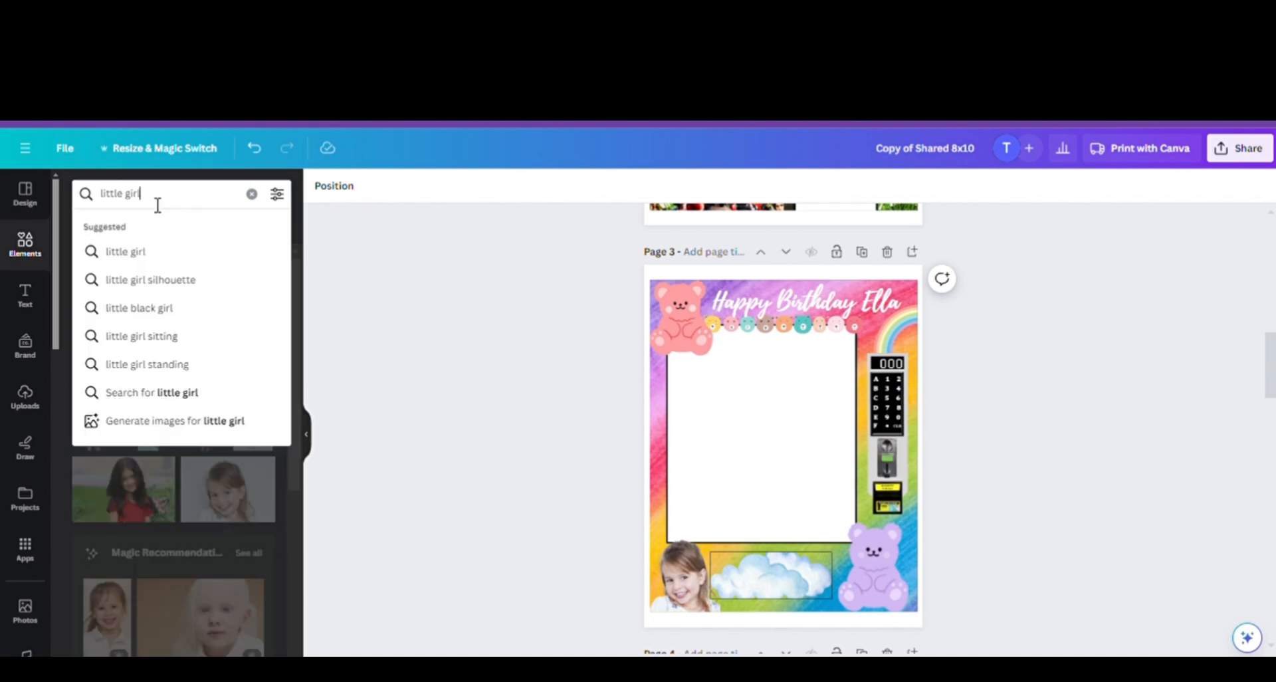
key("BackSpace")
key("BackSpace")
key("BackSpace")
key("BackSpace")
key("BackSpace")
key("BackSpace")
key("BackSpace")
key("BackSpace")
key("BackSpace")
key("BackSpace")
key("BackSpace")
type("balloon")
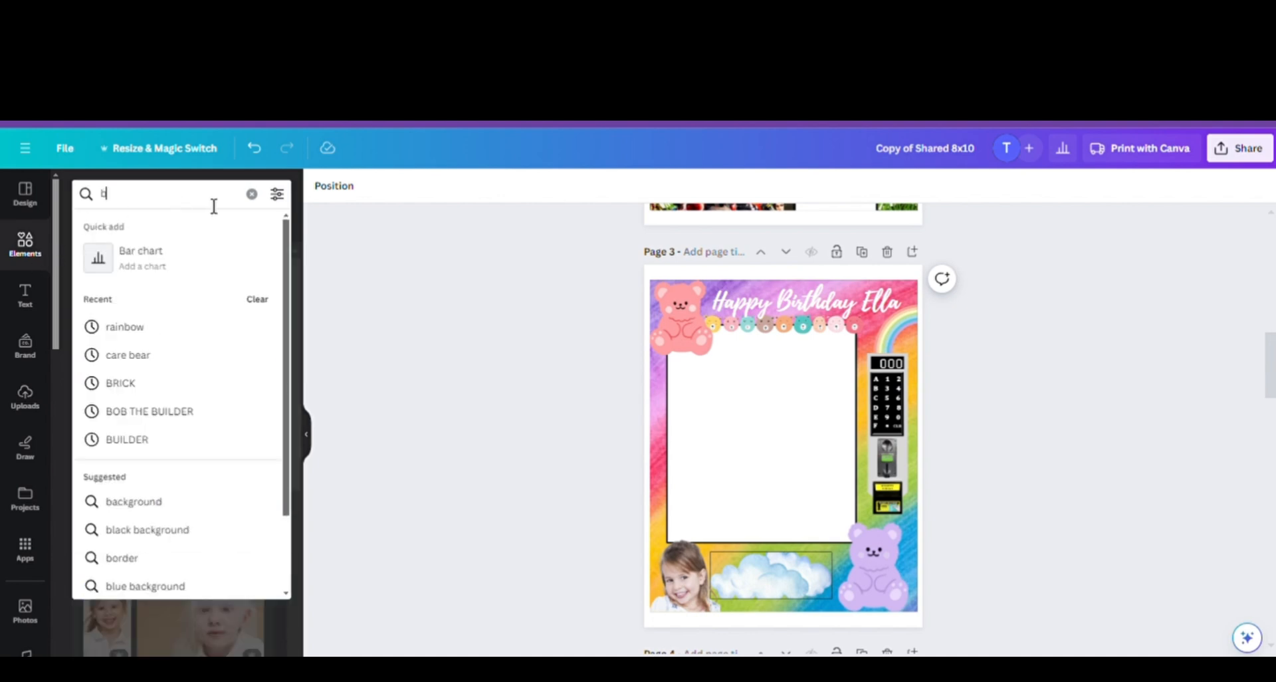
key("Return")
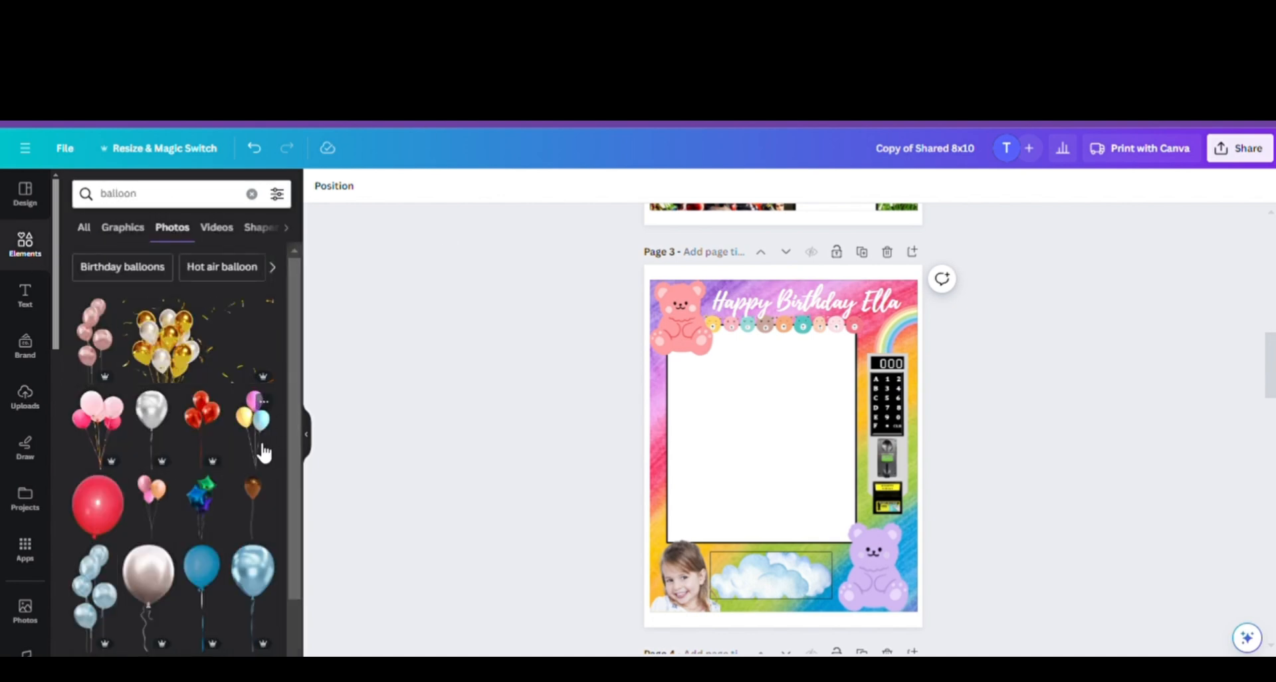
- Add the pink, yellow and blue balloon bunch, shrink it above the girl's photo, and send it one layer backward
left_click(260, 440)
left_click_drag(863, 301, 775, 460)
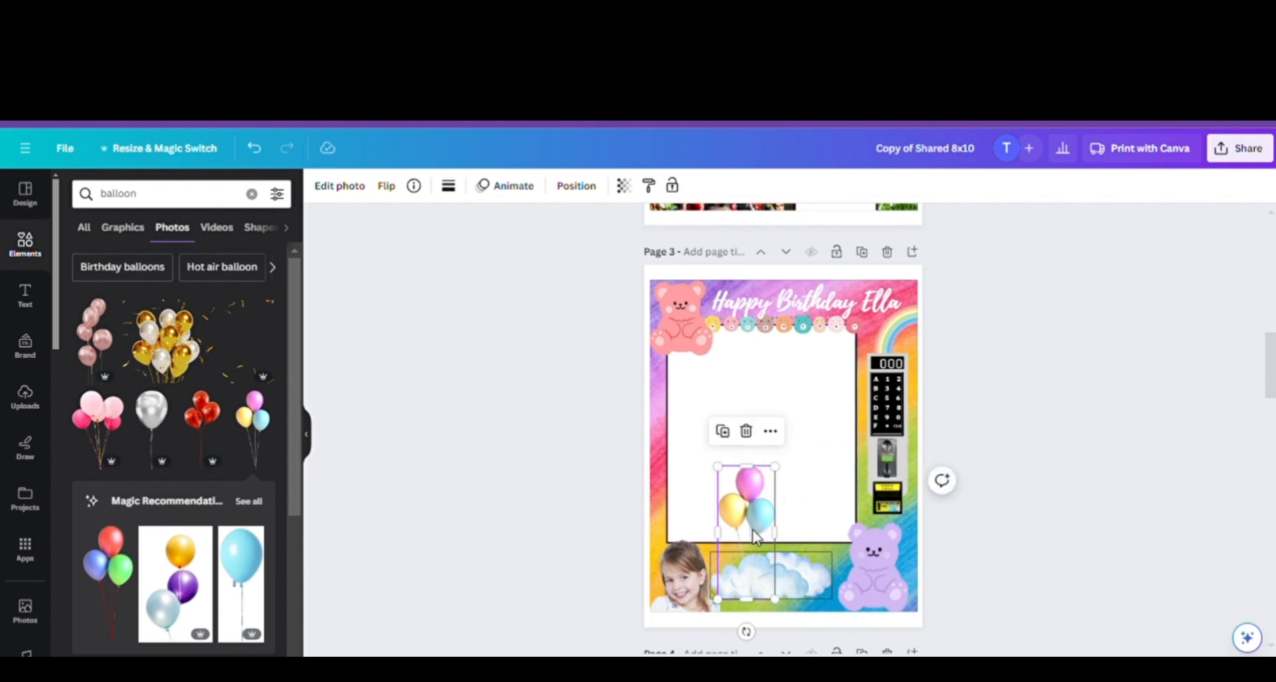
left_click_drag(763, 526, 691, 552)
right_click(663, 473)
mouse_move(906, 390)
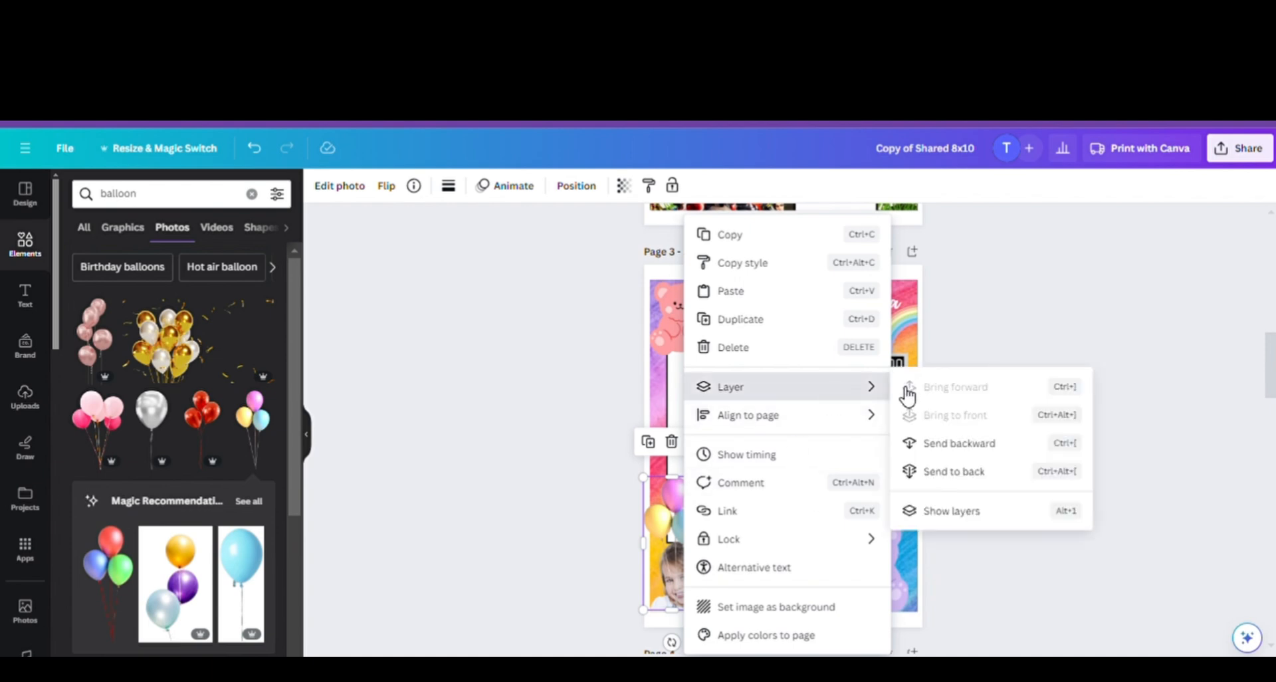
left_click(975, 443)
left_click(1121, 430)
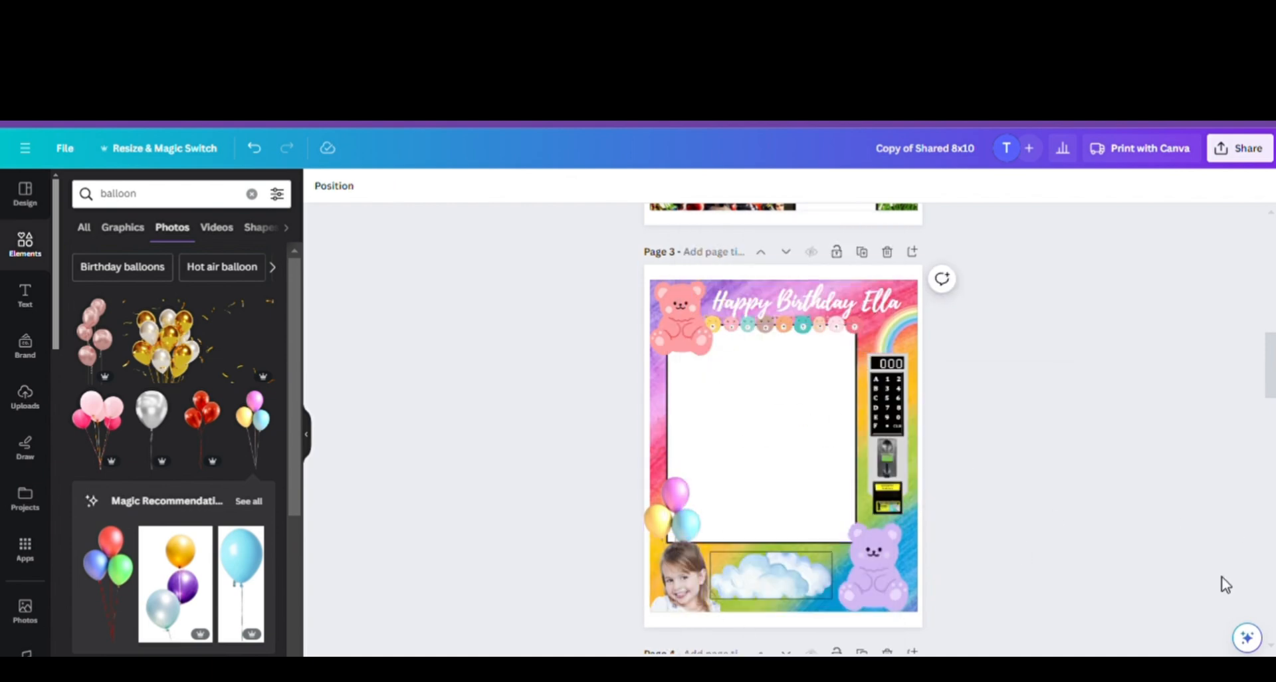
- Lock the finished birthday design on page 3 and check the lock on the purple bear
scroll(783, 417, "up", 3)
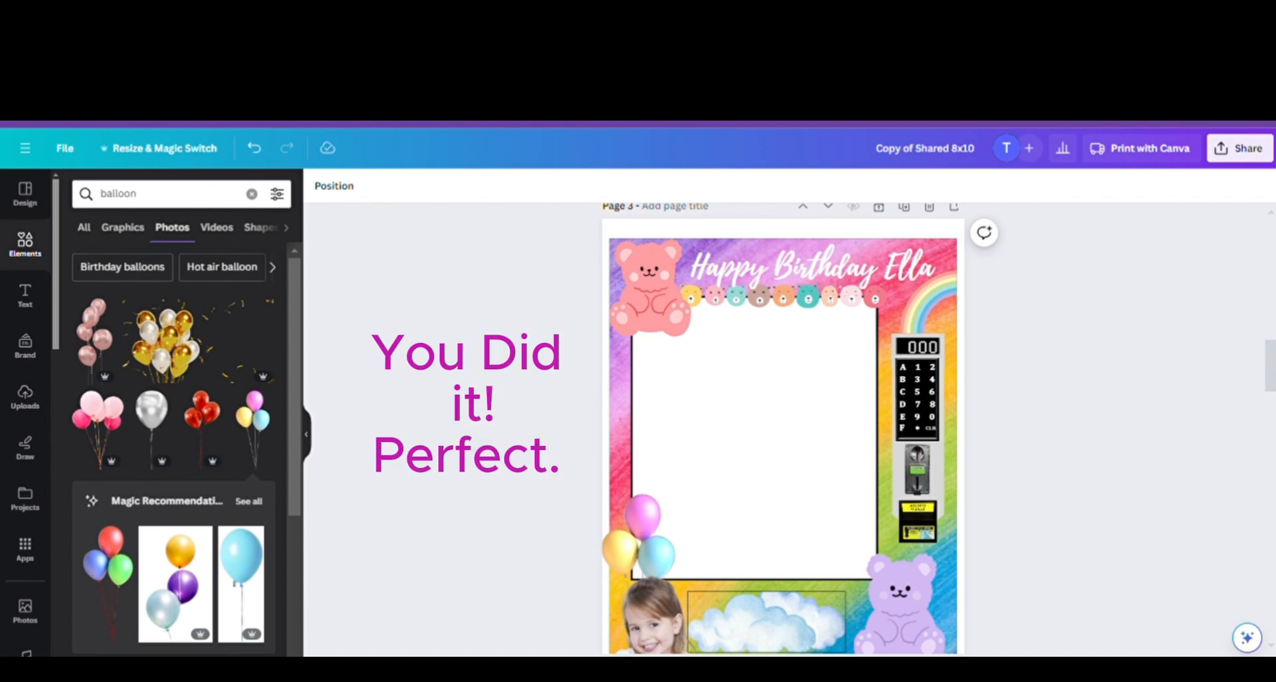
mouse_move(1271, 365)
left_mouse_down()
mouse_move(1271, 384)
mouse_move(1272, 356)
left_mouse_up()
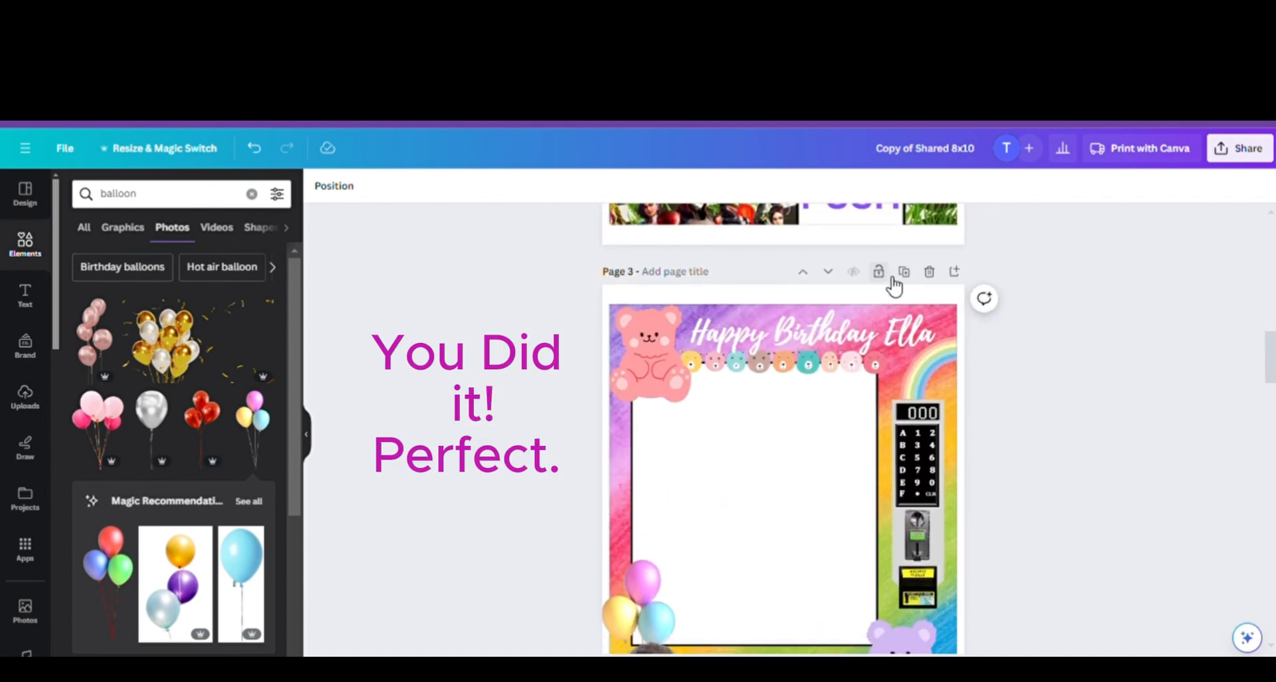
scroll(906, 532, "down", 3)
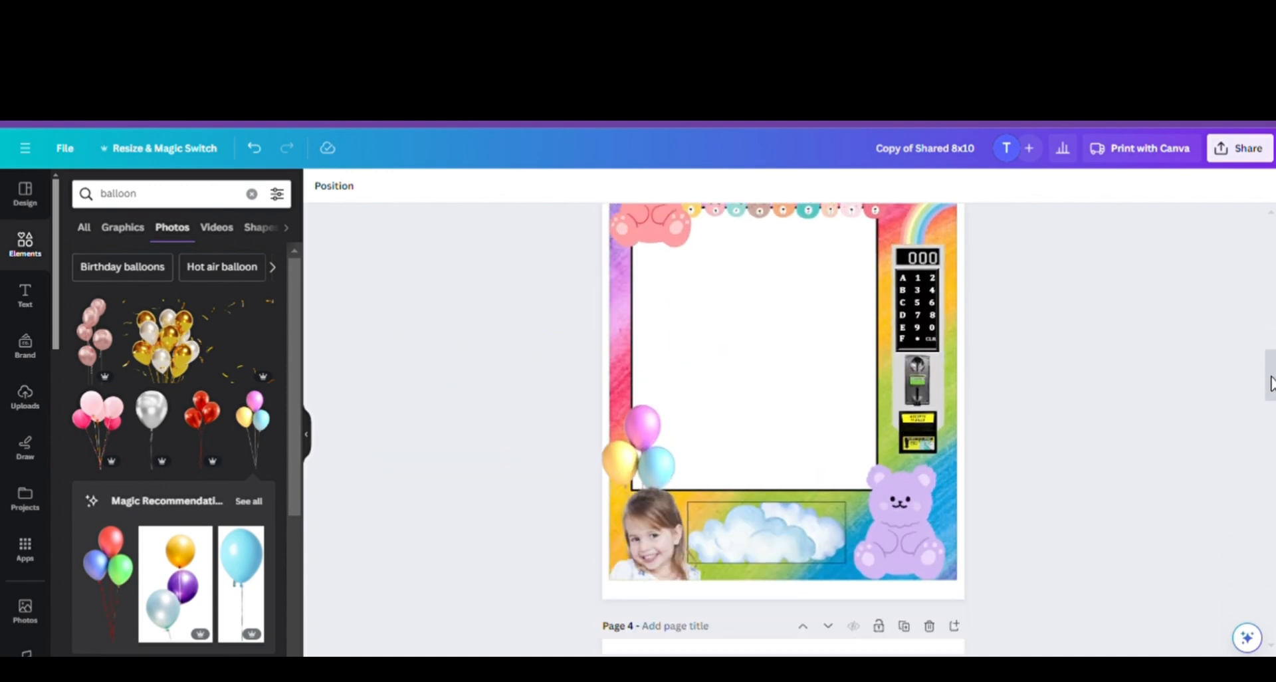
left_click(907, 550)
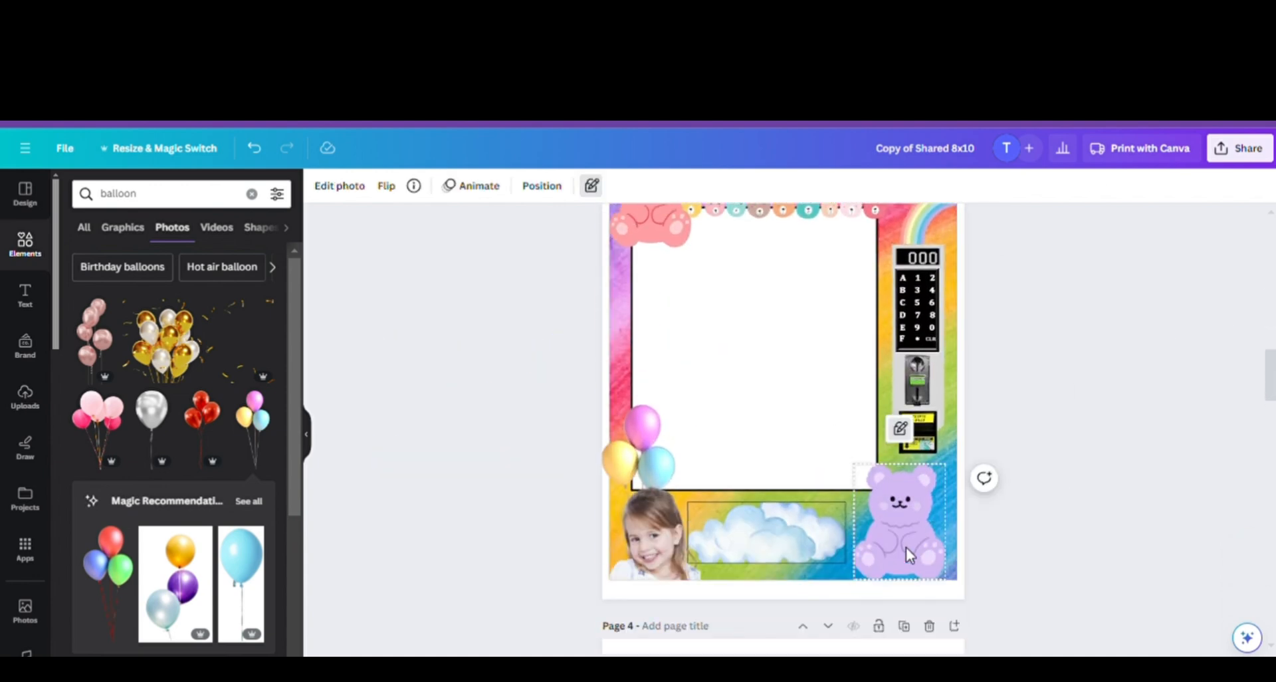
left_click(1027, 452)
scroll(1270, 364, "up", 5)
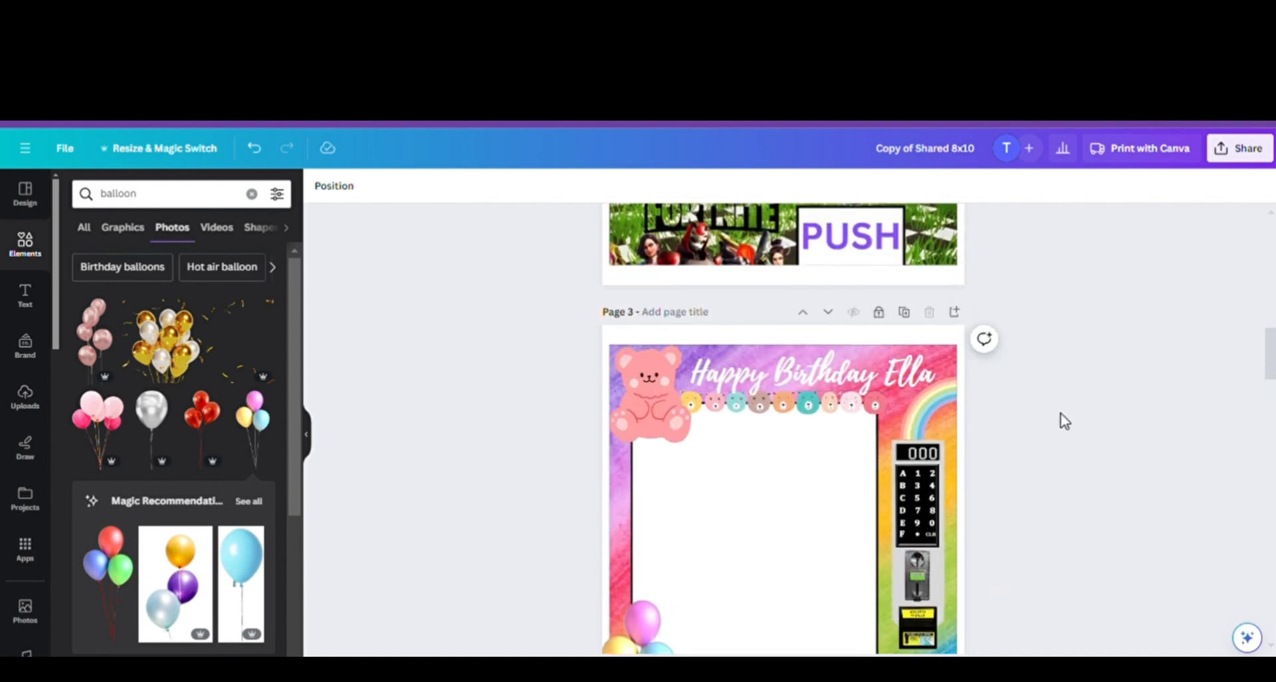
- Search the uploaded images for "rainbow" to find a background for page 5
left_click_drag(1270, 359, 1269, 497)
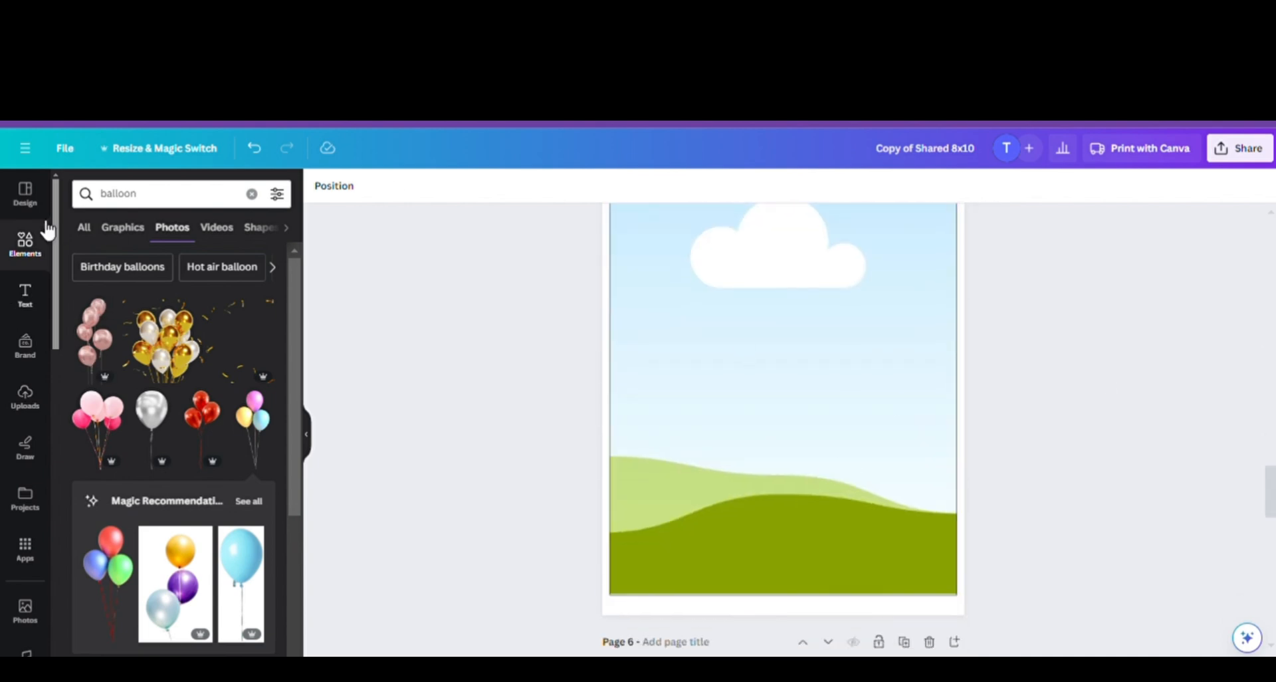
left_click(25, 395)
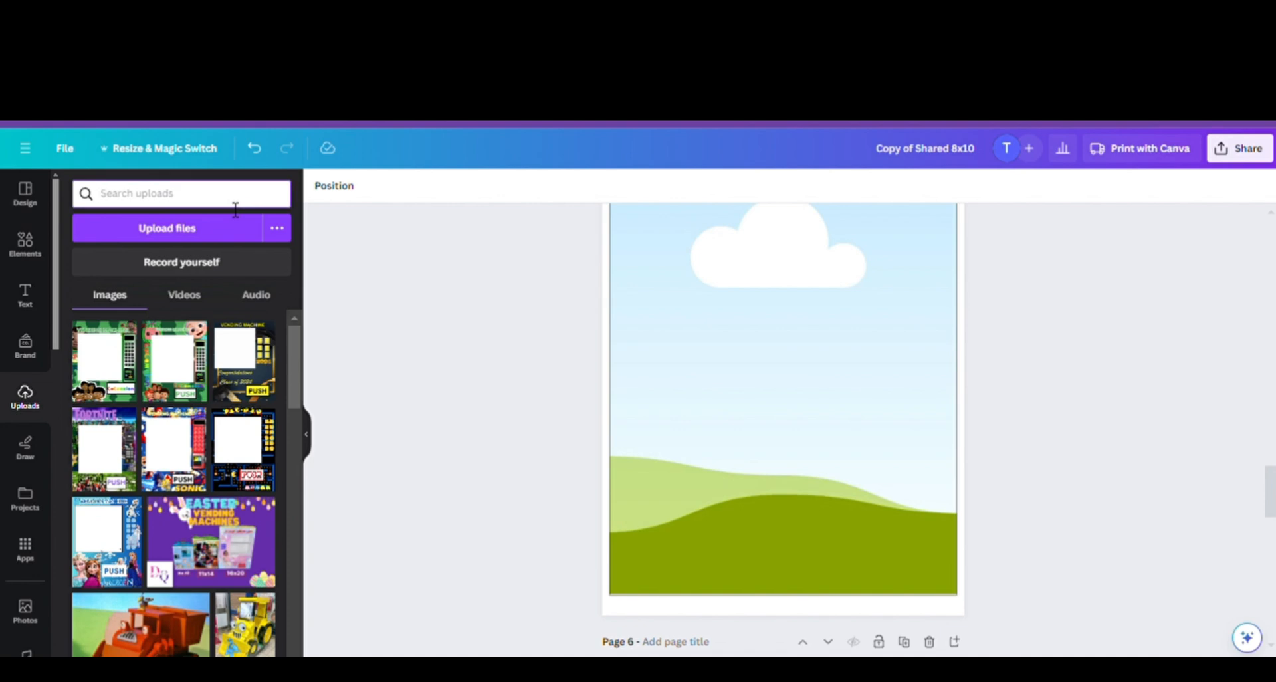
key("Return")
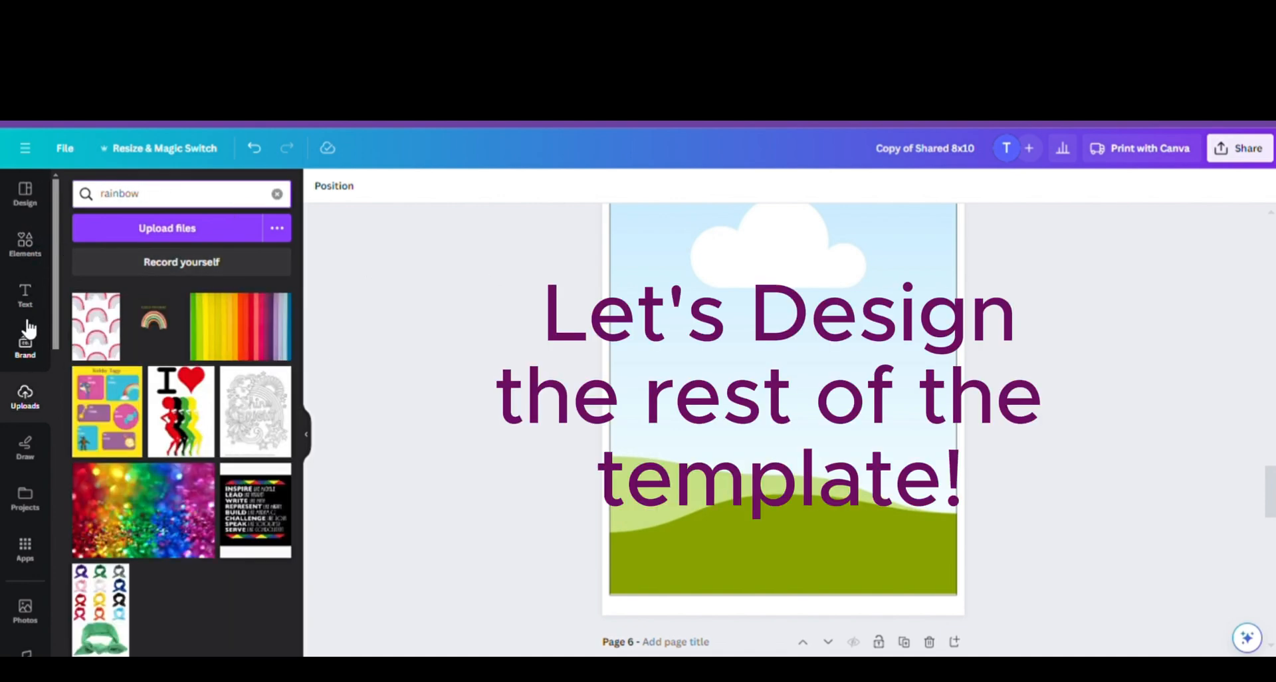
- Search the element photos for "rainbow" and fill page 5's full-page frame with the diagonal painted rainbow photo
left_click(41, 246)
left_click(182, 199)
type("rainbow")
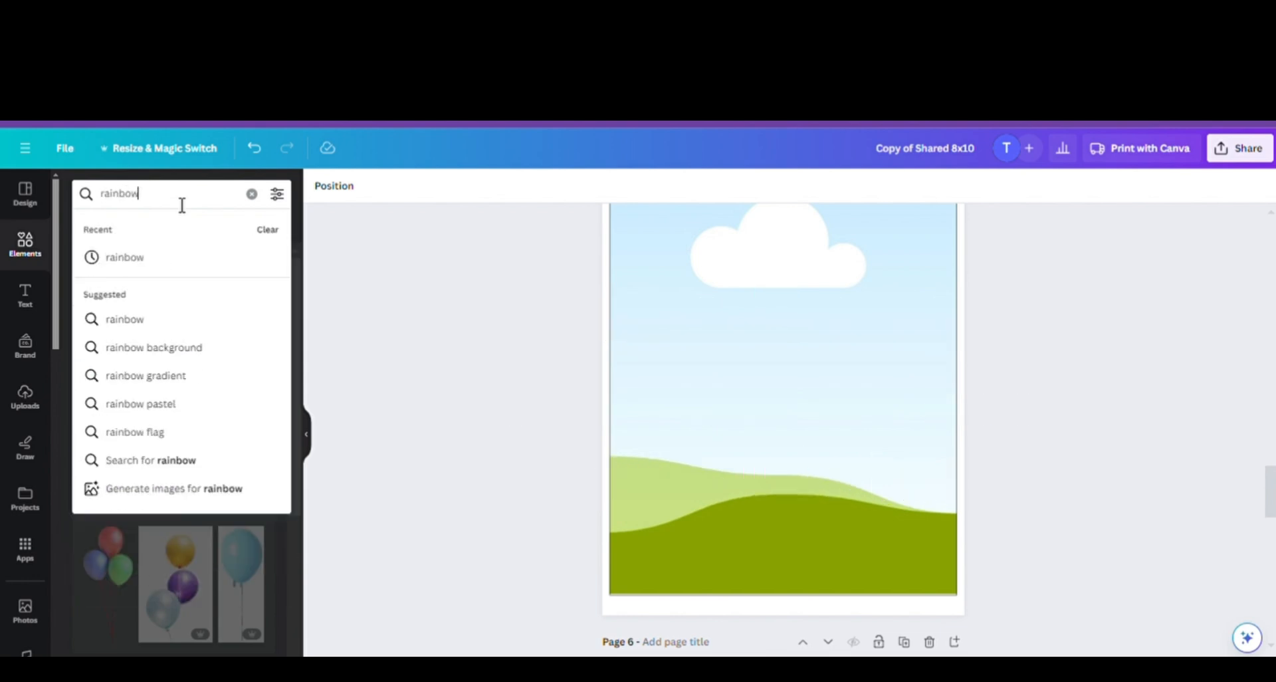
key("Return")
left_click(232, 496)
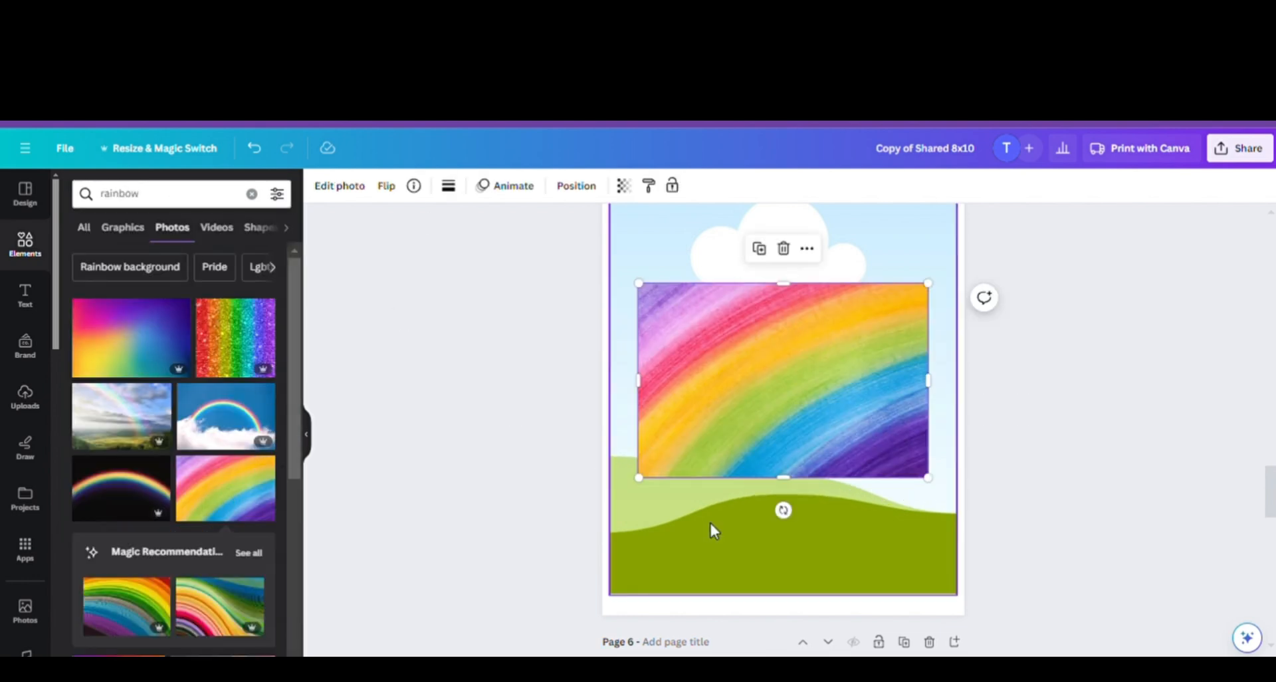
left_click_drag(820, 445, 831, 422)
- Move the rainbow-filled page up one position, and move the blank vending machine template page down past the shelves and Sides pages
left_click_drag(1270, 491, 1258, 456)
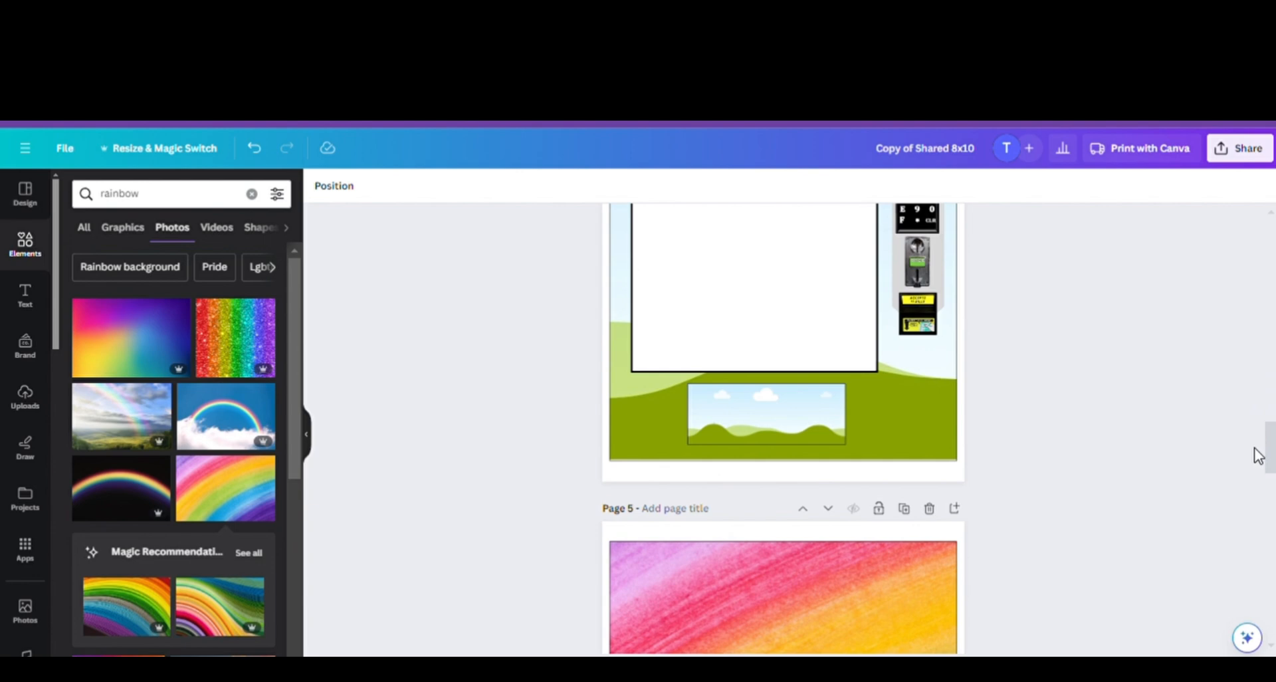
left_click(804, 509)
left_click_drag(1269, 397, 1269, 483)
left_click(828, 272)
left_click(829, 272)
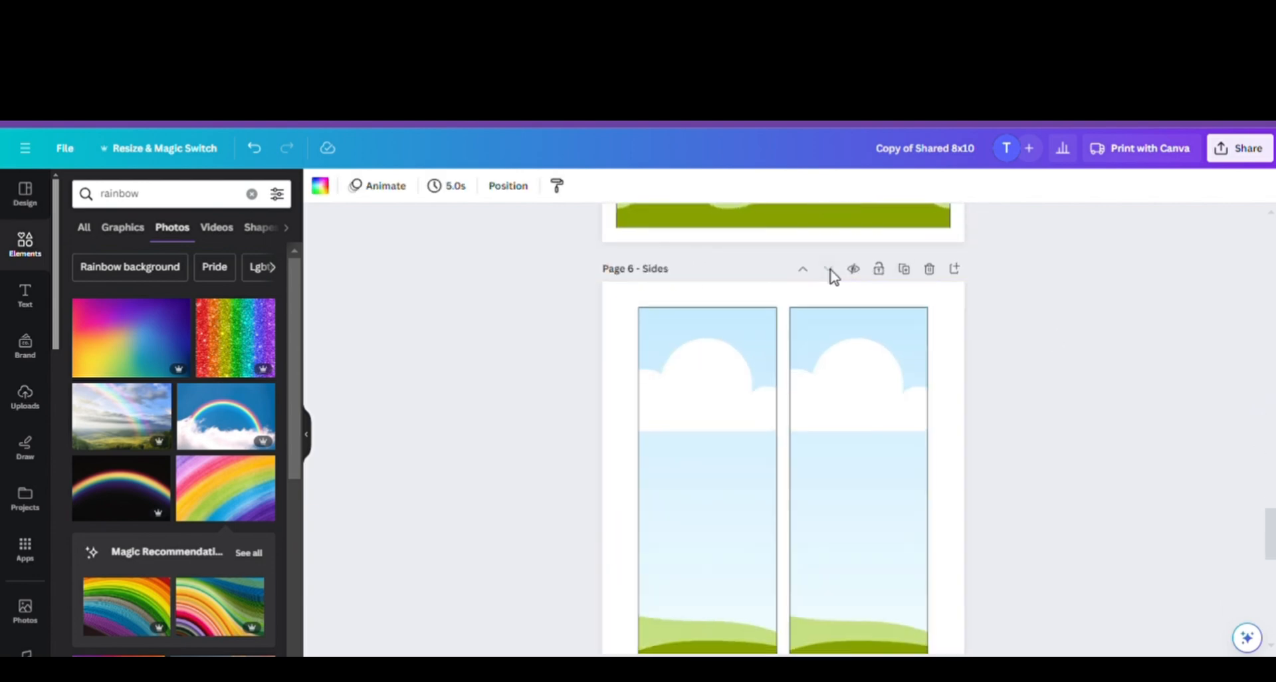
- Search the elements for "cloud sky" to find a fill for the top and shelf frames
left_click_drag(1267, 542, 1258, 488)
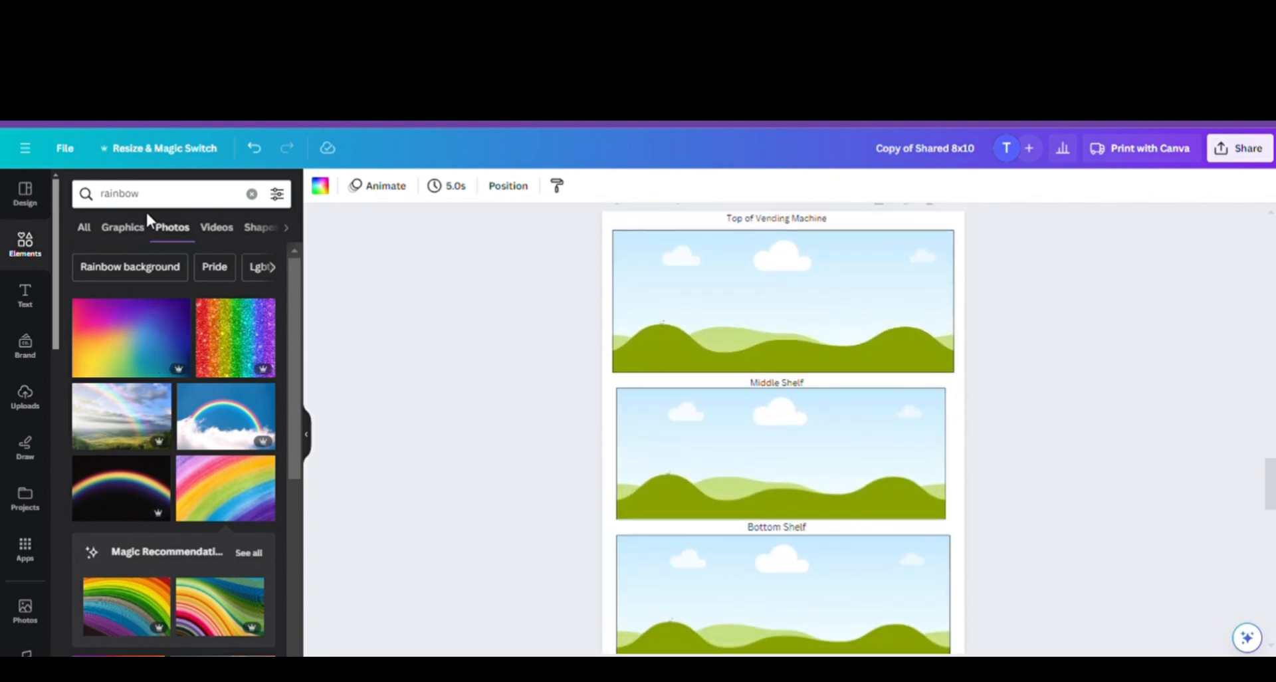
left_click(252, 195)
type("cloud")
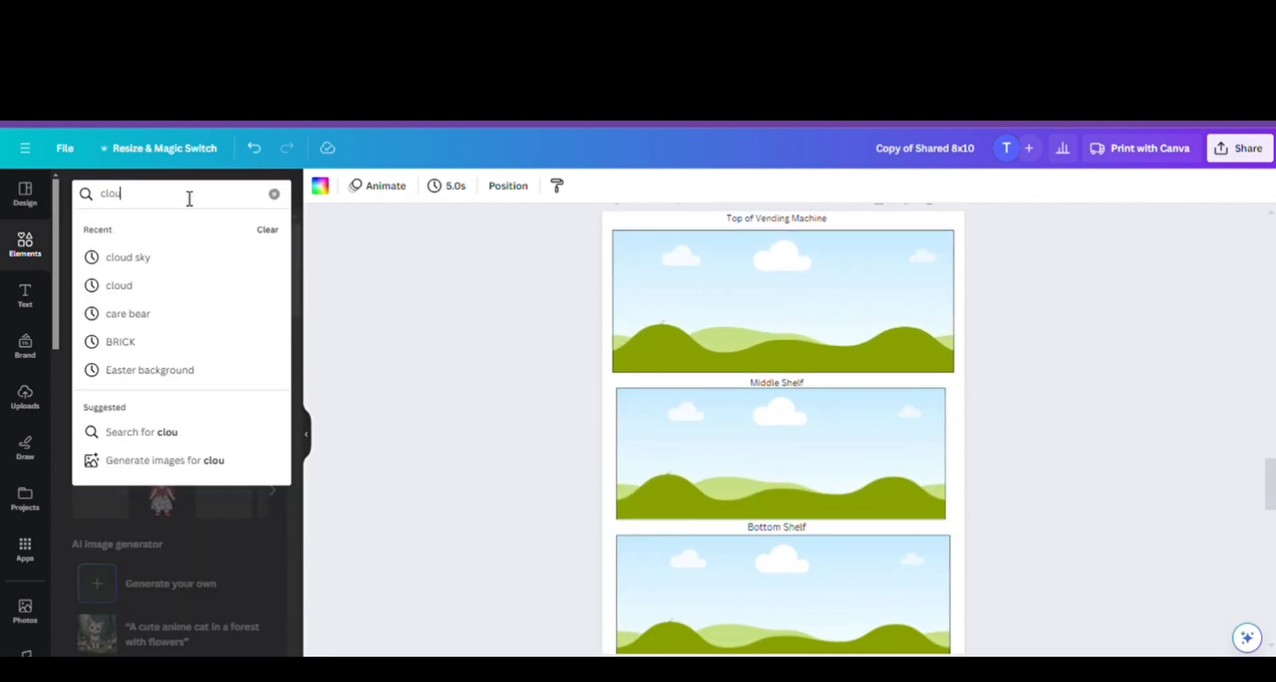
left_click(165, 256)
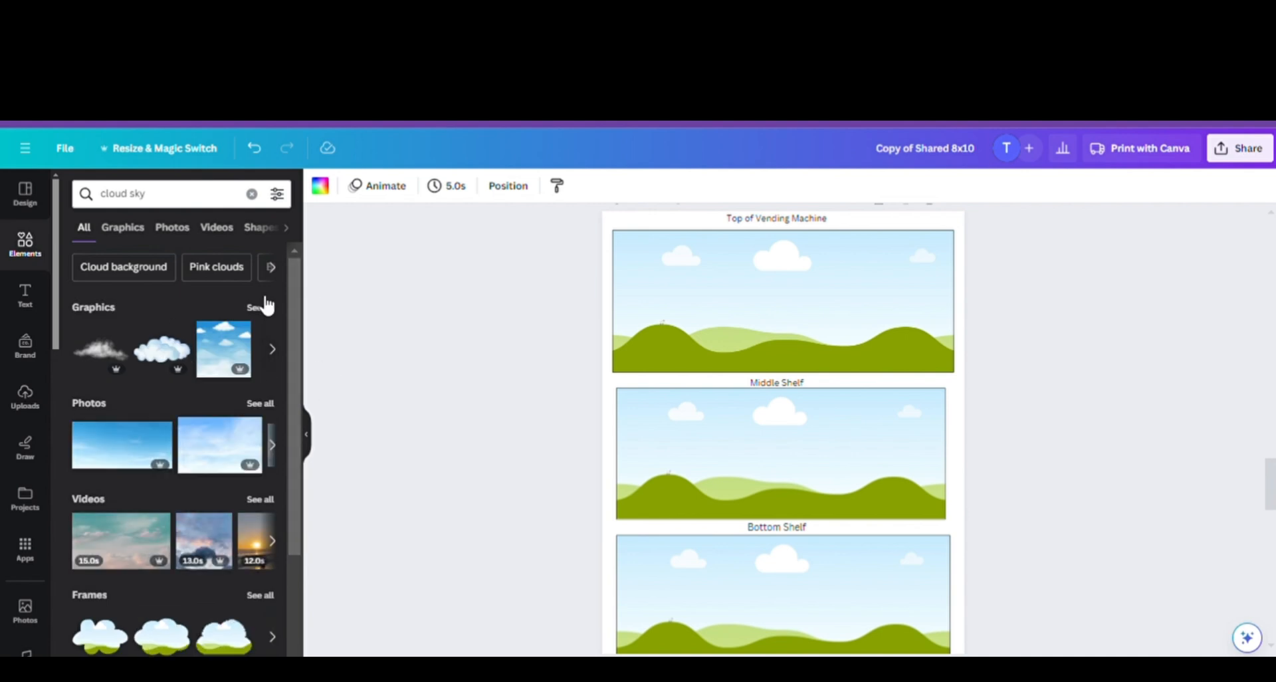
- Fill the Top of Vending Machine and Middle Shelf frames with the blue watercolor cloud graphic, and the Bottom Shelf frame with the pale cloud
left_click(262, 301)
left_click_drag(174, 330, 787, 345)
left_click_drag(186, 338, 720, 479)
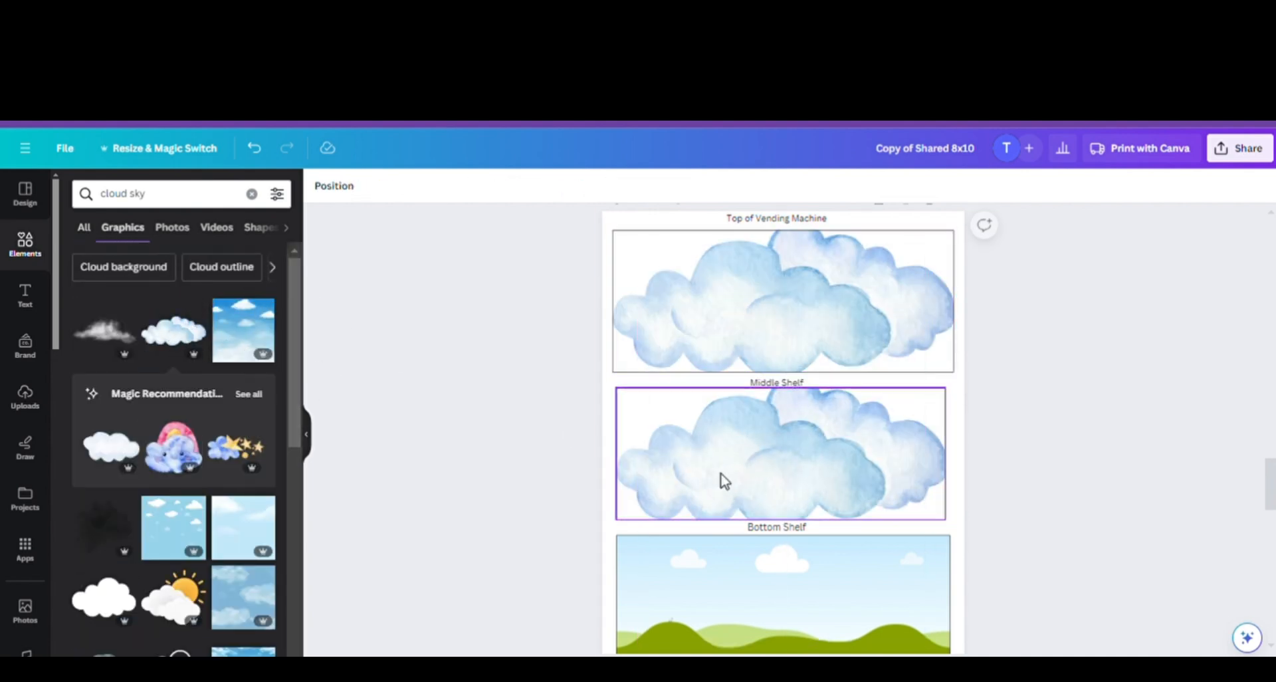
left_click_drag(1269, 505, 1273, 520)
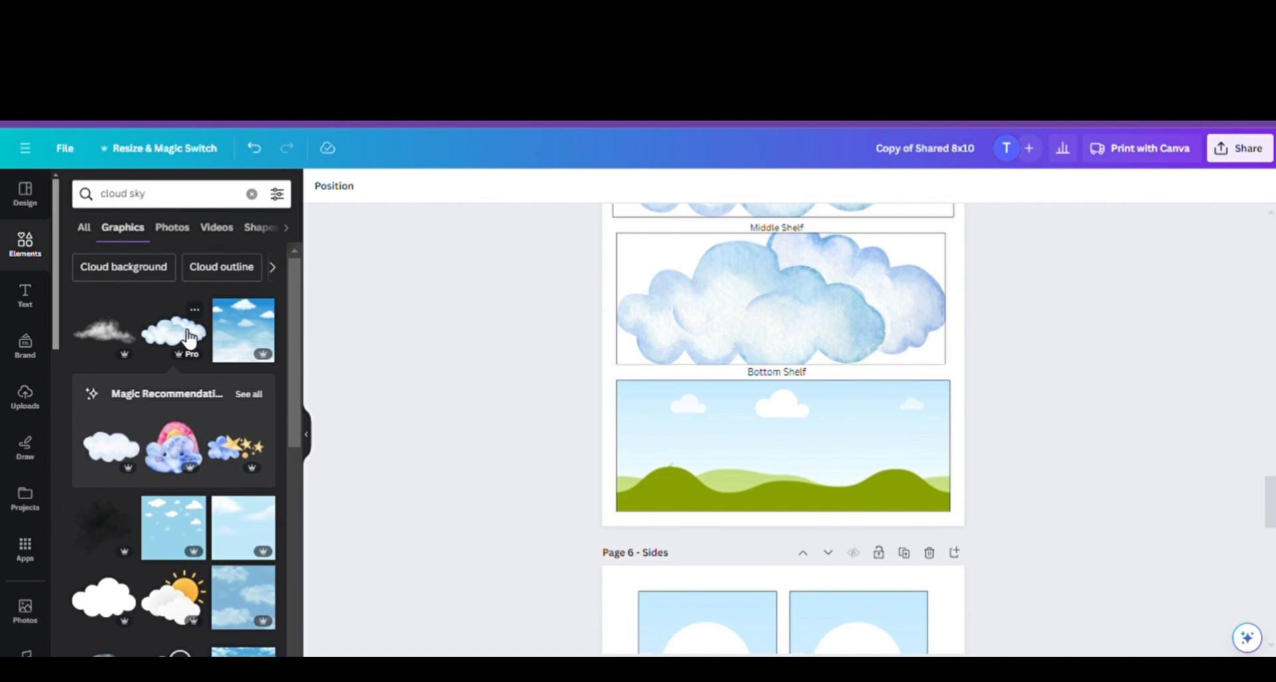
left_click_drag(189, 337, 783, 450)
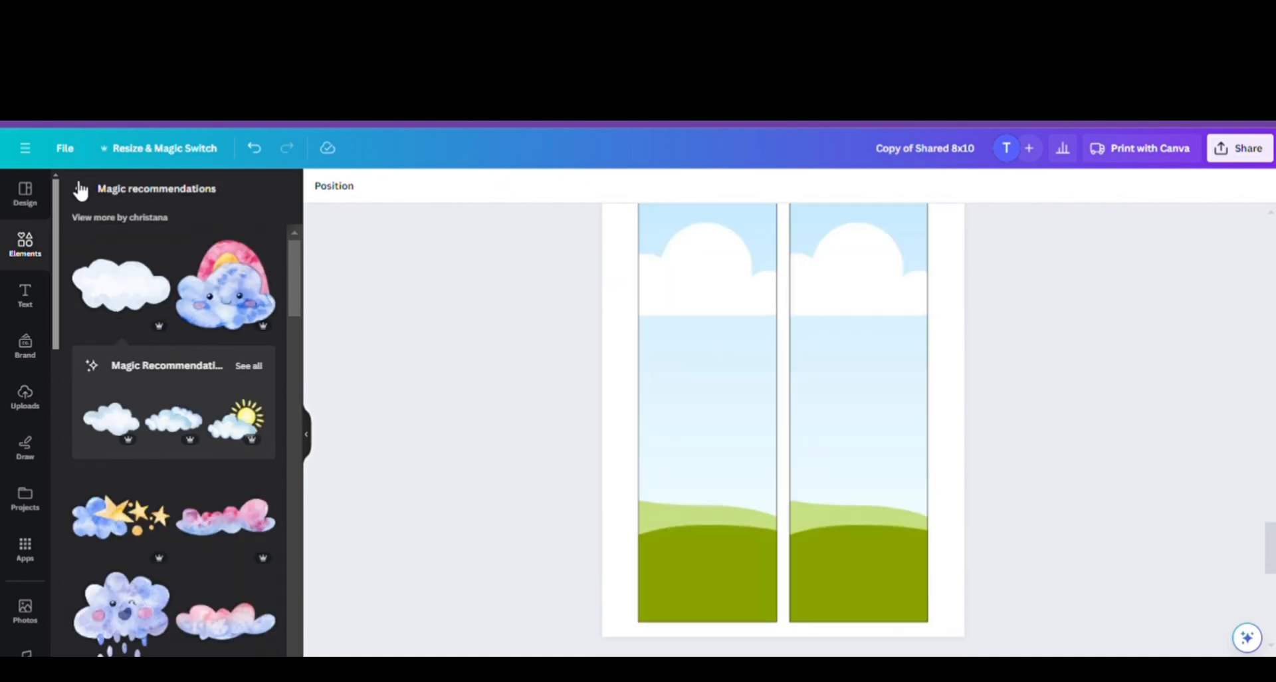
- Search the elements for "care bear" and browse the graphics for side panel decorations
left_click(79, 190)
left_click(214, 198)
left_click(251, 194)
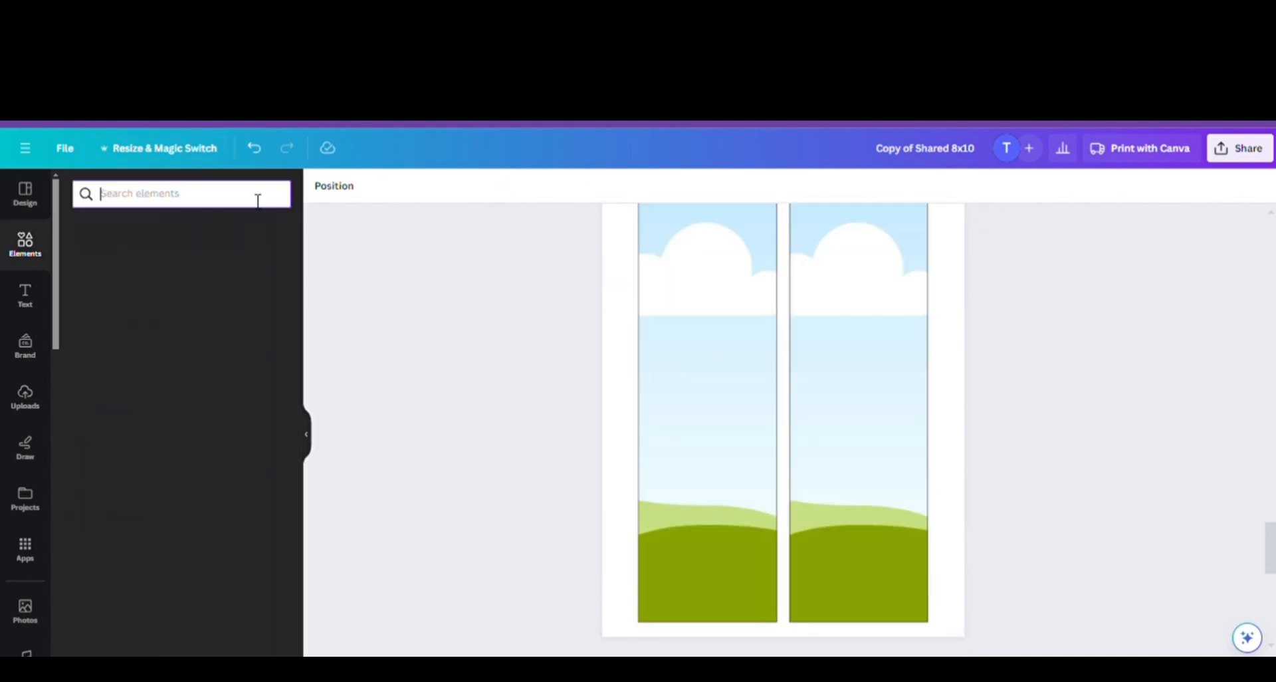
type("car")
left_click(162, 257)
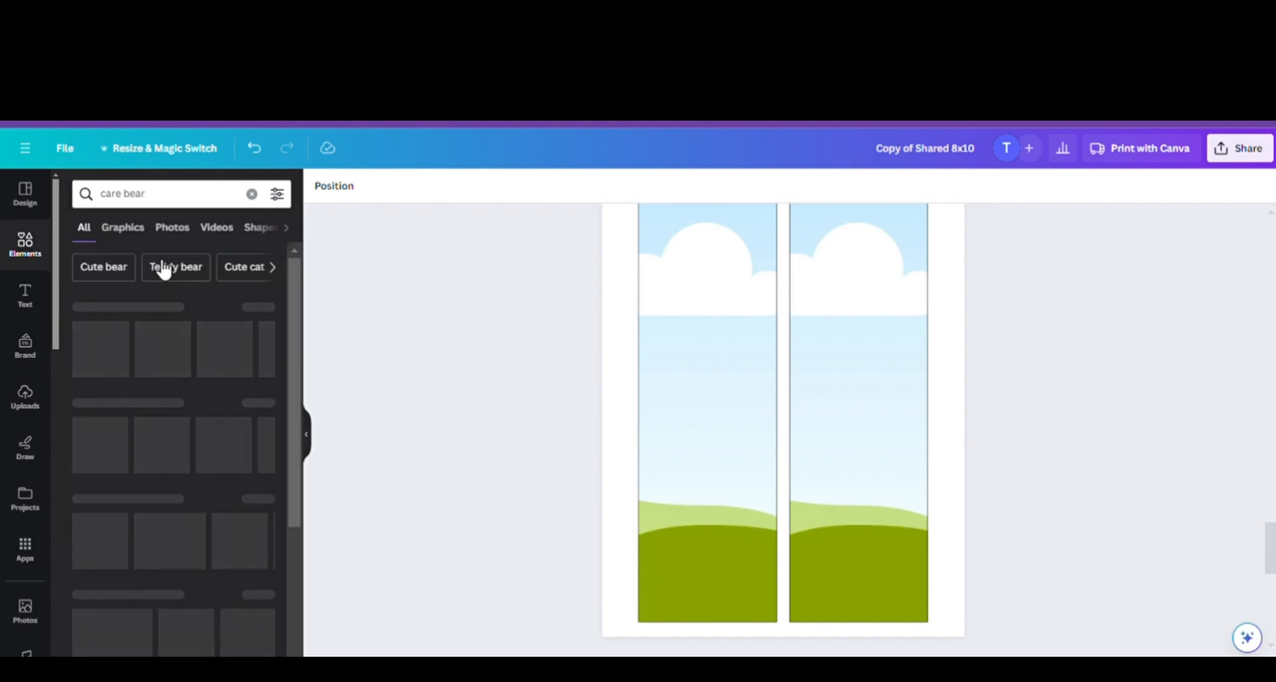
left_click(264, 304)
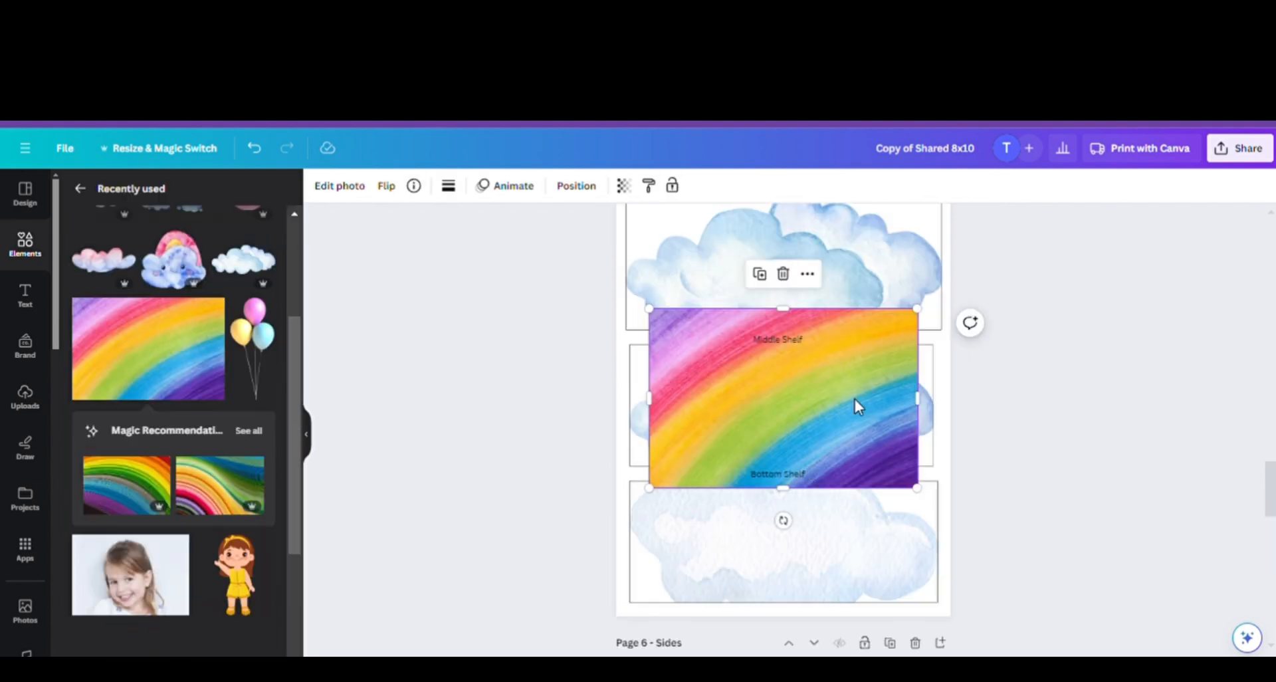
- Fill both frames on the Sides page with the diagonal painted rainbow photo from the recently used elements
key("Delete")
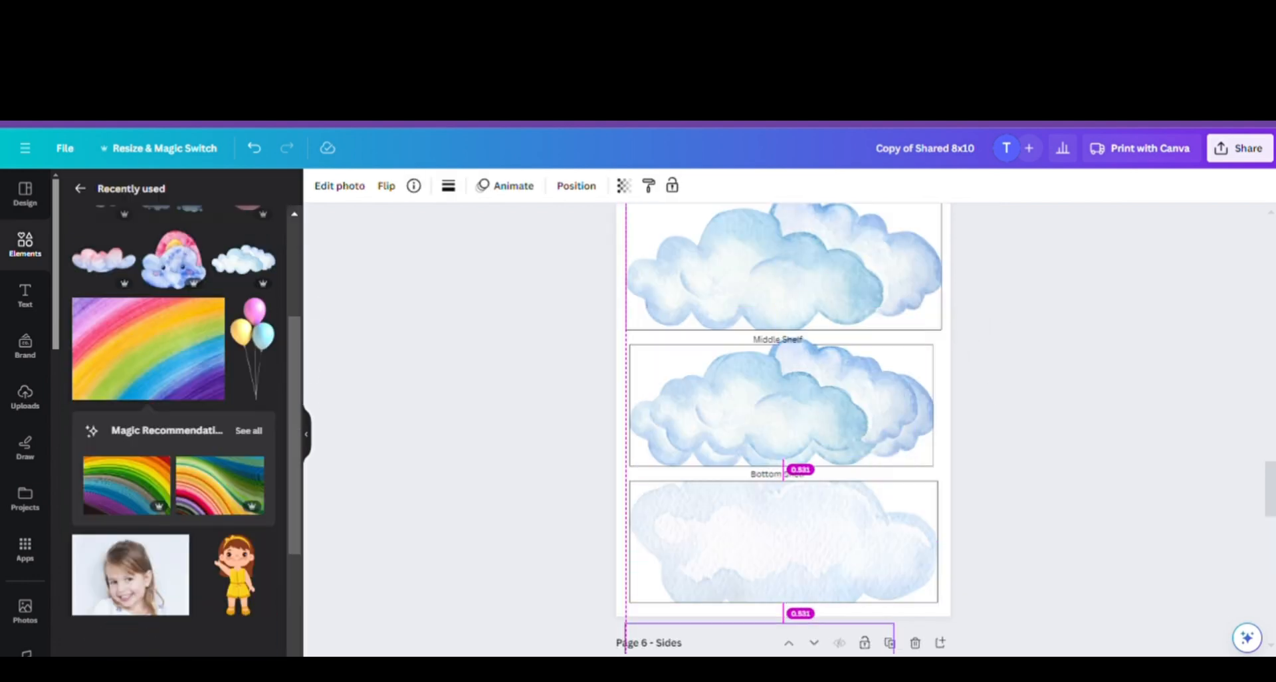
left_click_drag(1269, 515, 1265, 566)
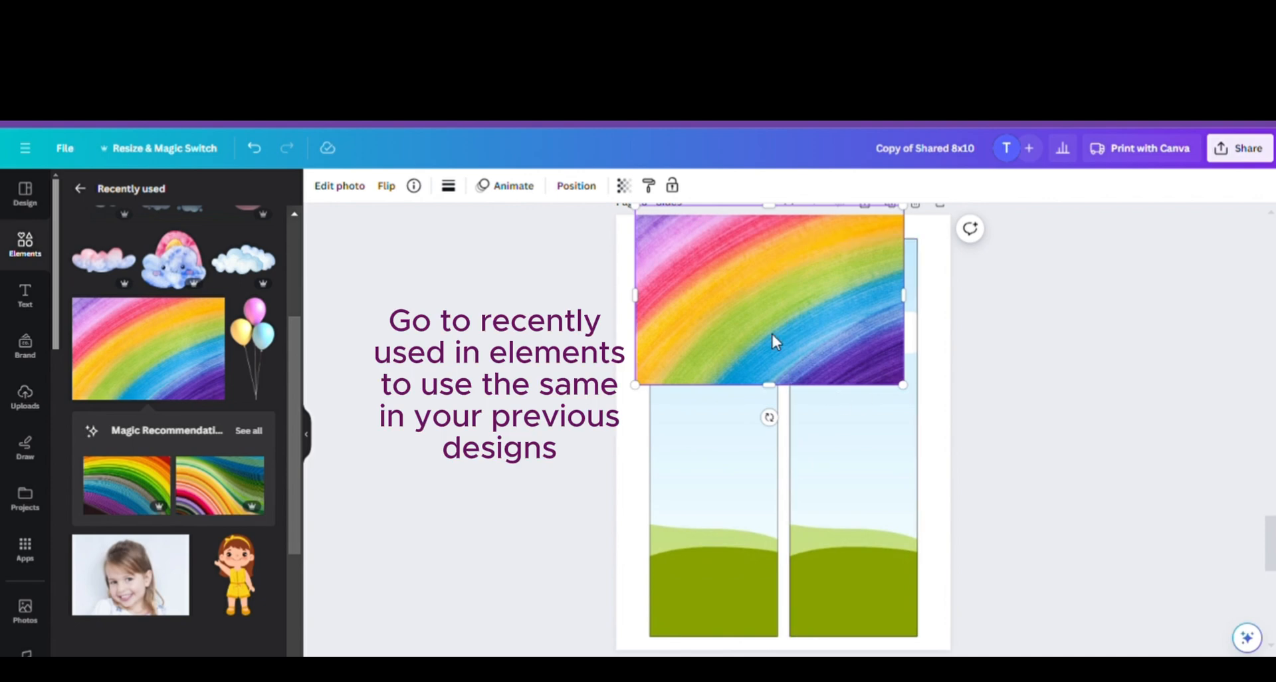
left_click_drag(771, 336, 723, 434)
left_click_drag(178, 379, 831, 457)
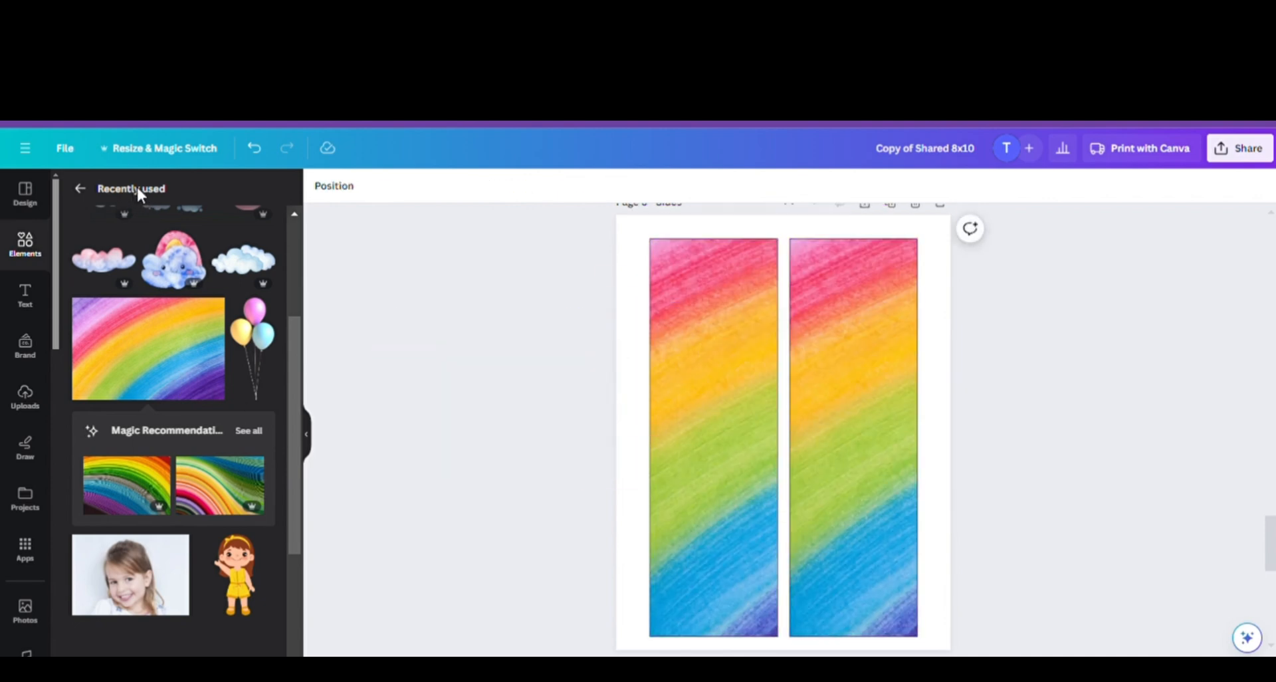
- Try to place the recently used pink bear with hearts over the rainbow side panels, and undo its drop into the right frame
left_click_drag(296, 373, 279, 302)
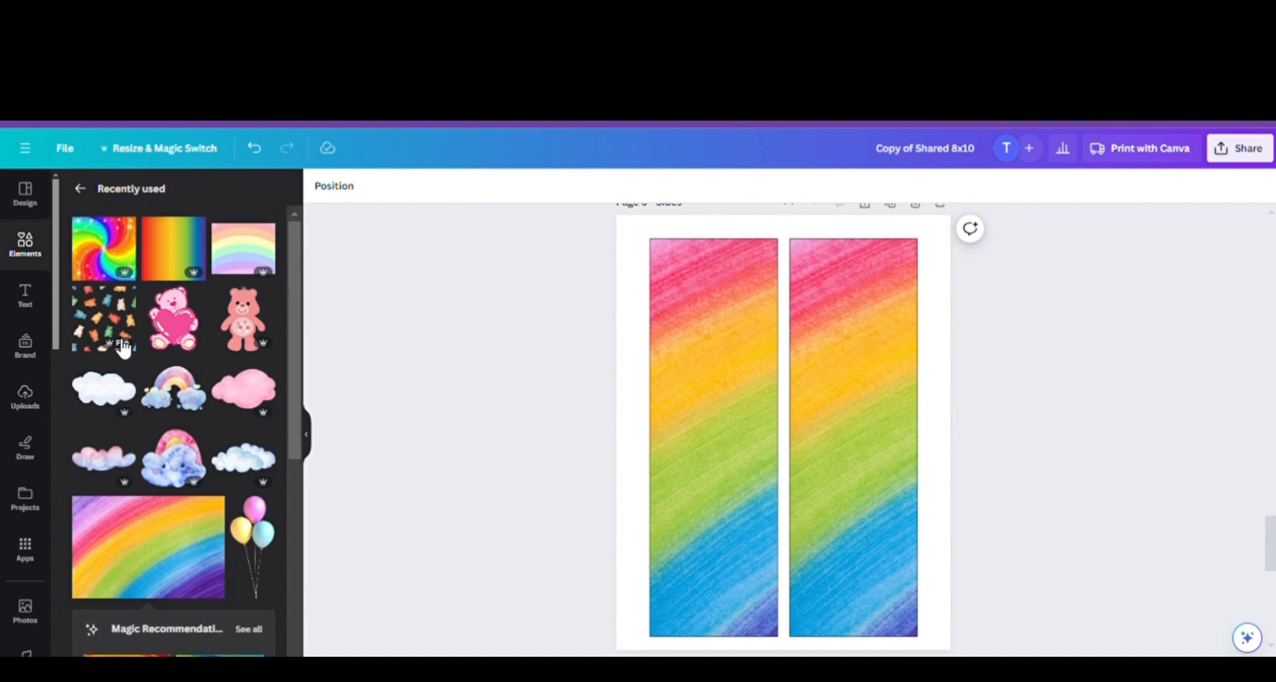
scroll(775, 519, "up", 2)
scroll(775, 519, "down", 3)
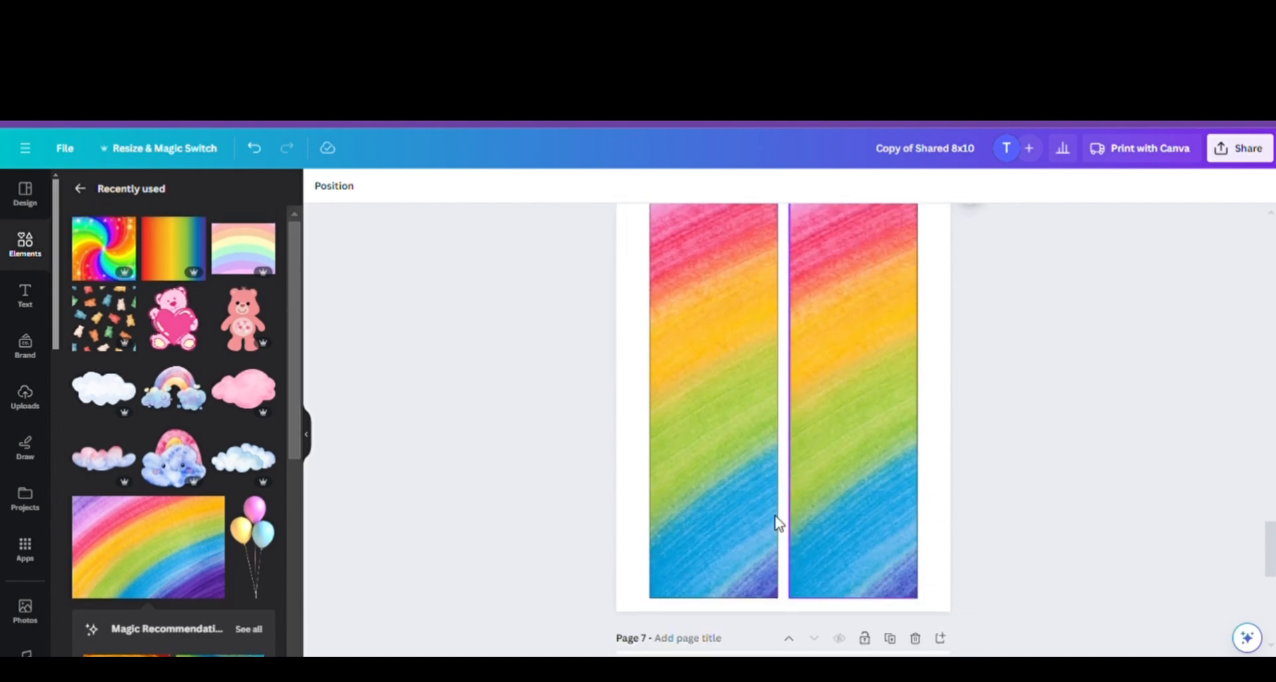
left_click(763, 550)
left_click(251, 329)
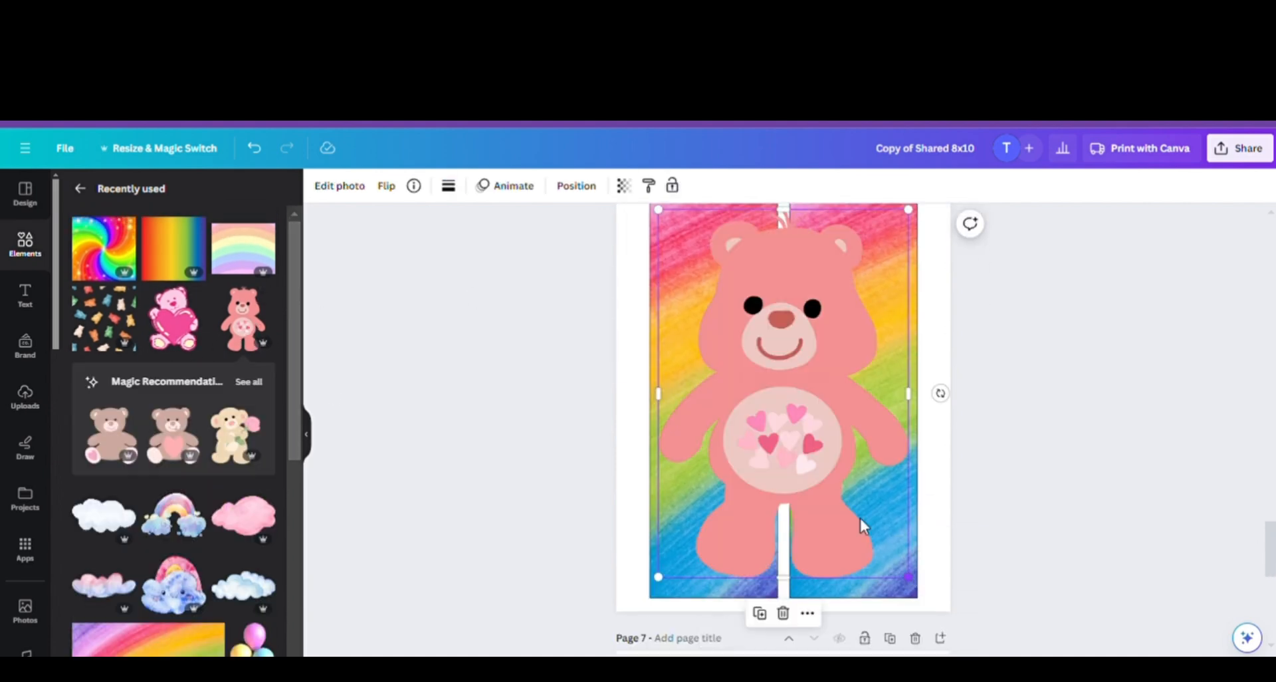
left_click_drag(862, 526, 818, 417)
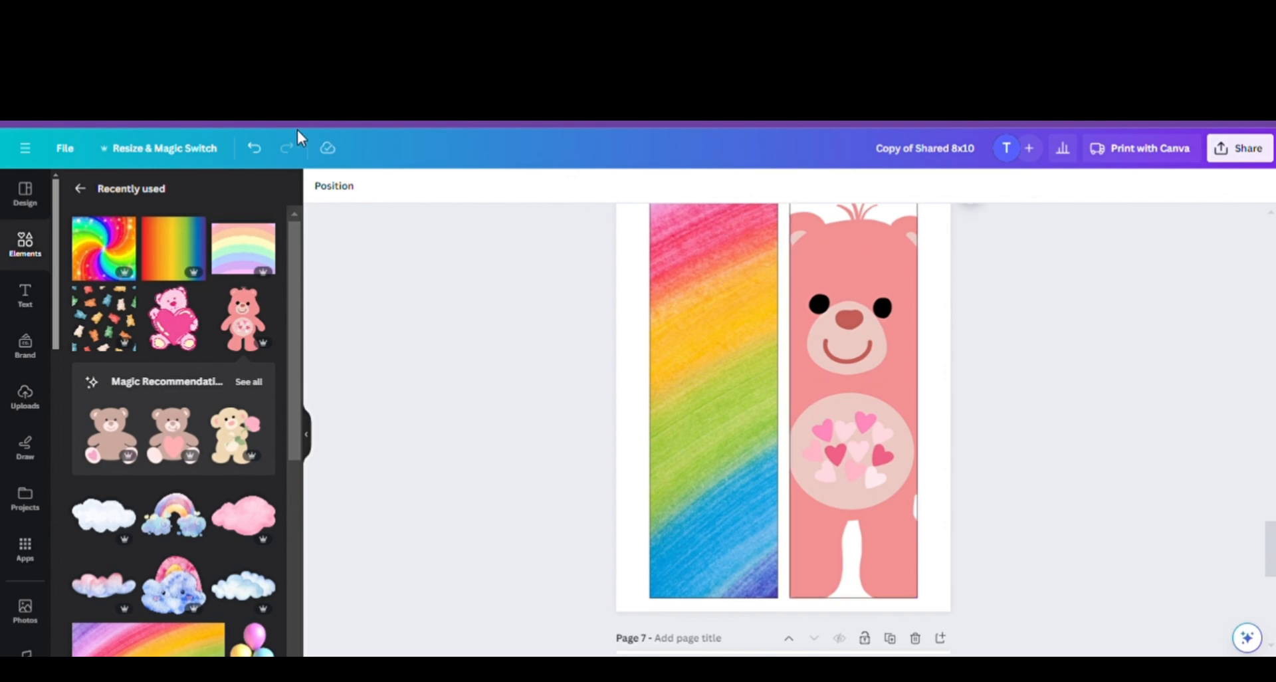
left_click(254, 148)
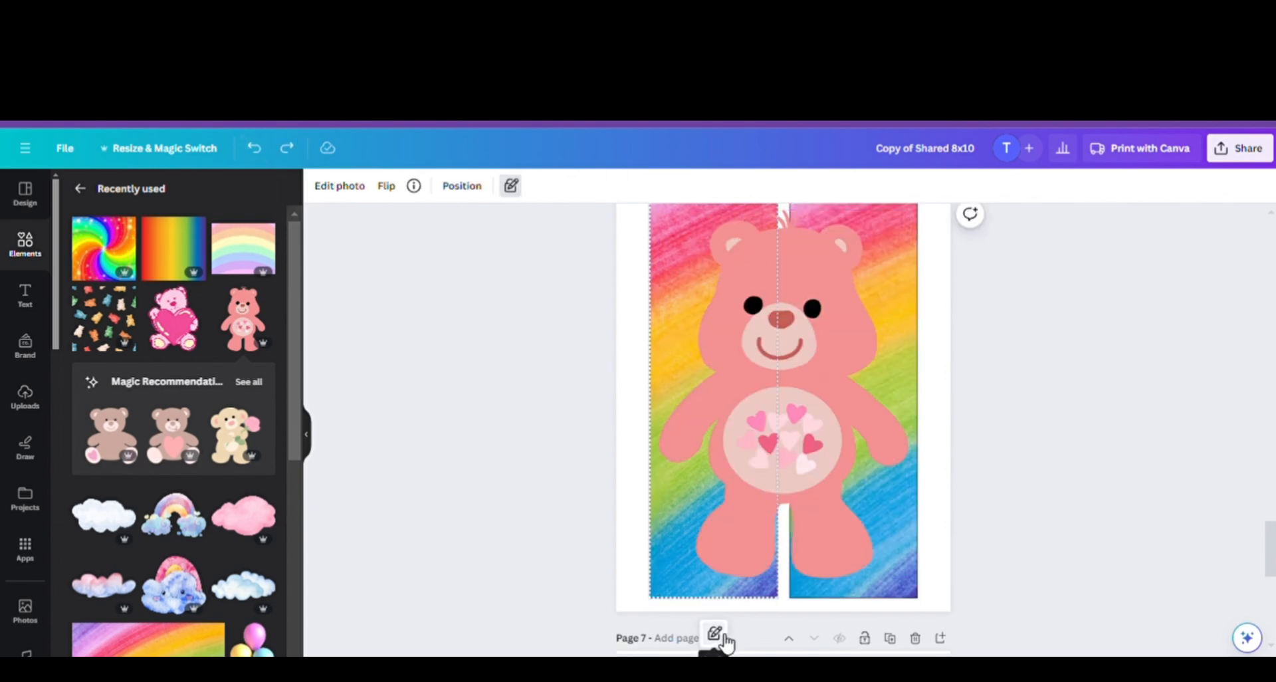
- Lock the left rainbow panel, and delete the pink bear after trying it there at a smaller size
left_click_drag(764, 544, 723, 545)
left_click_drag(851, 578, 718, 454)
left_click_drag(692, 378, 736, 405)
left_click_drag(655, 458, 681, 419)
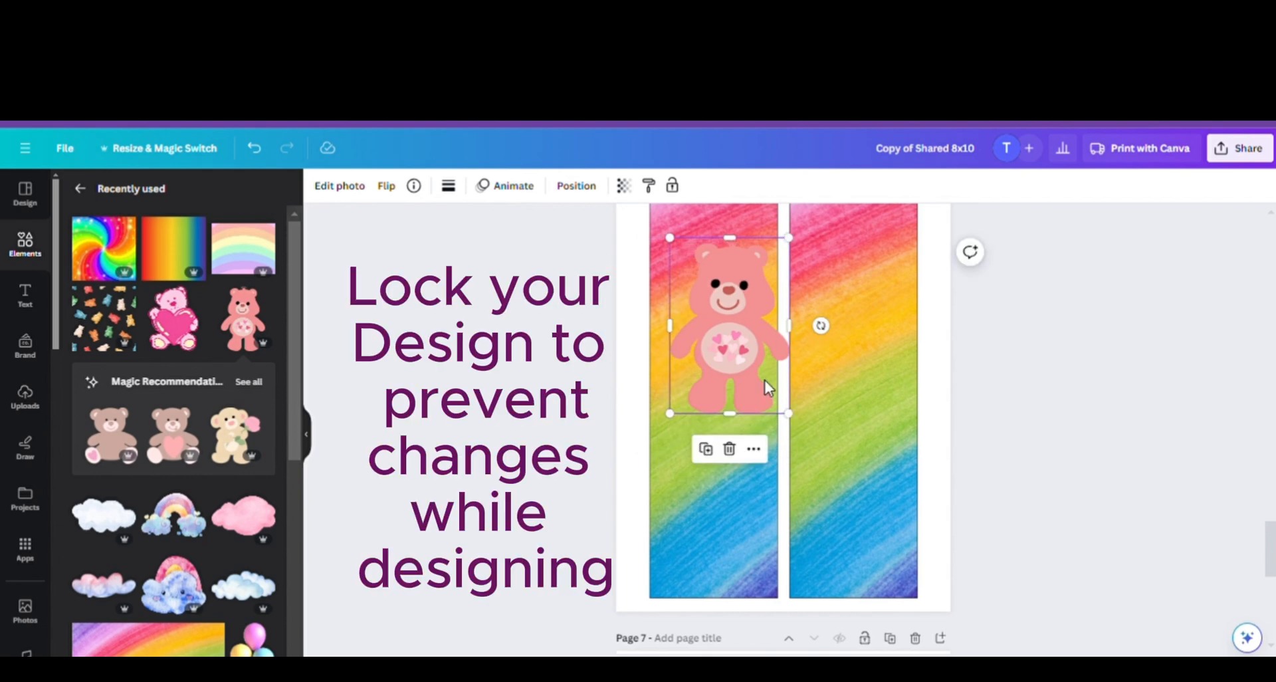
left_click(730, 451)
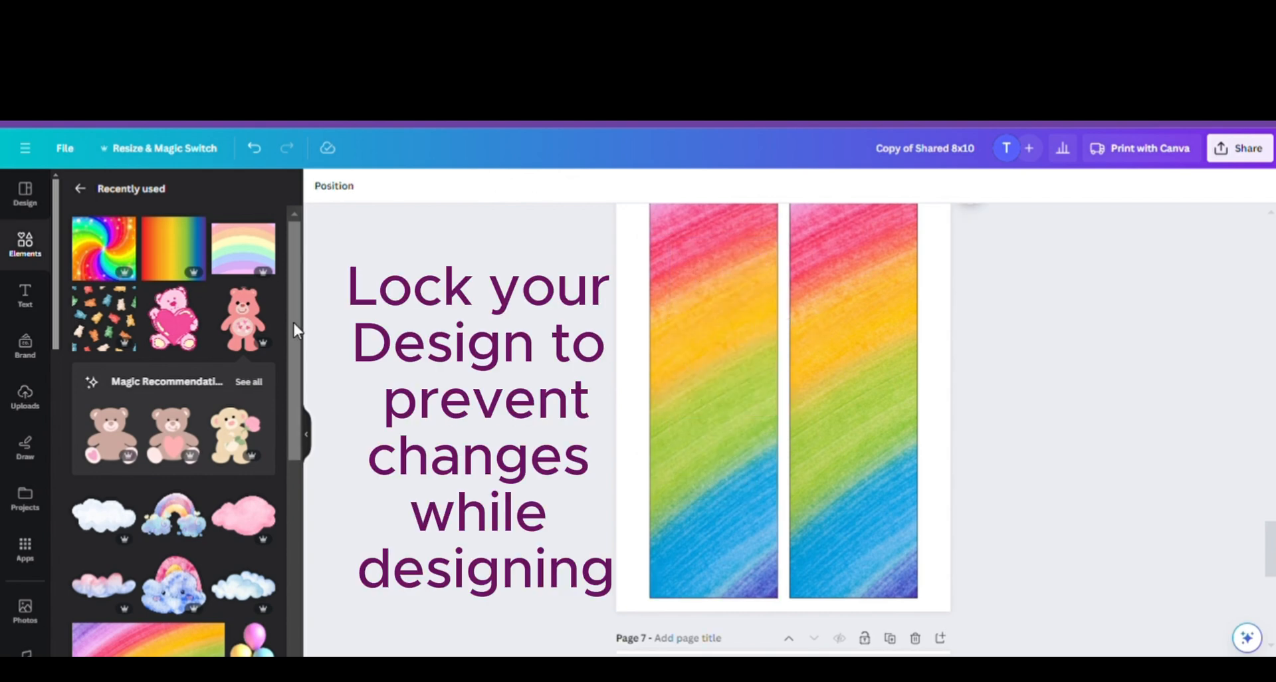
- Place a scaled-down illustration of the girl in yellow on the left panel's lower half, and delete the trial child photo
scroll(290, 326, "down", 5)
left_click(130, 451)
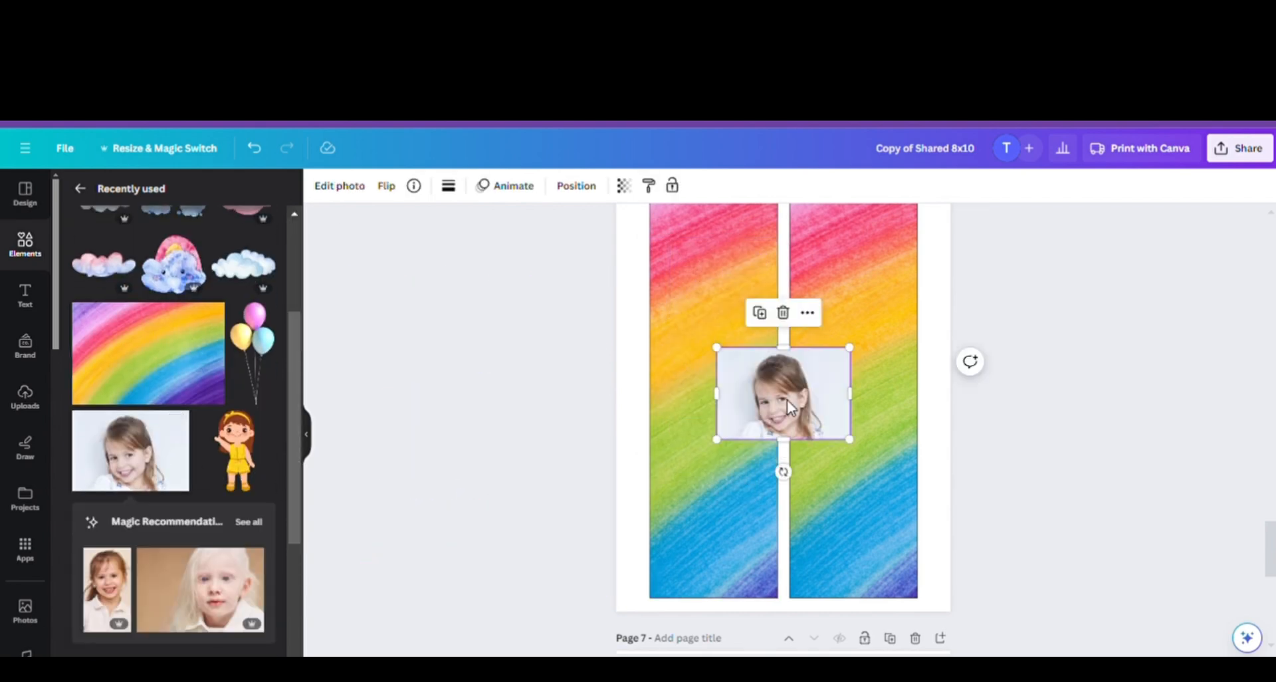
left_click_drag(789, 406, 715, 408)
left_click(221, 454)
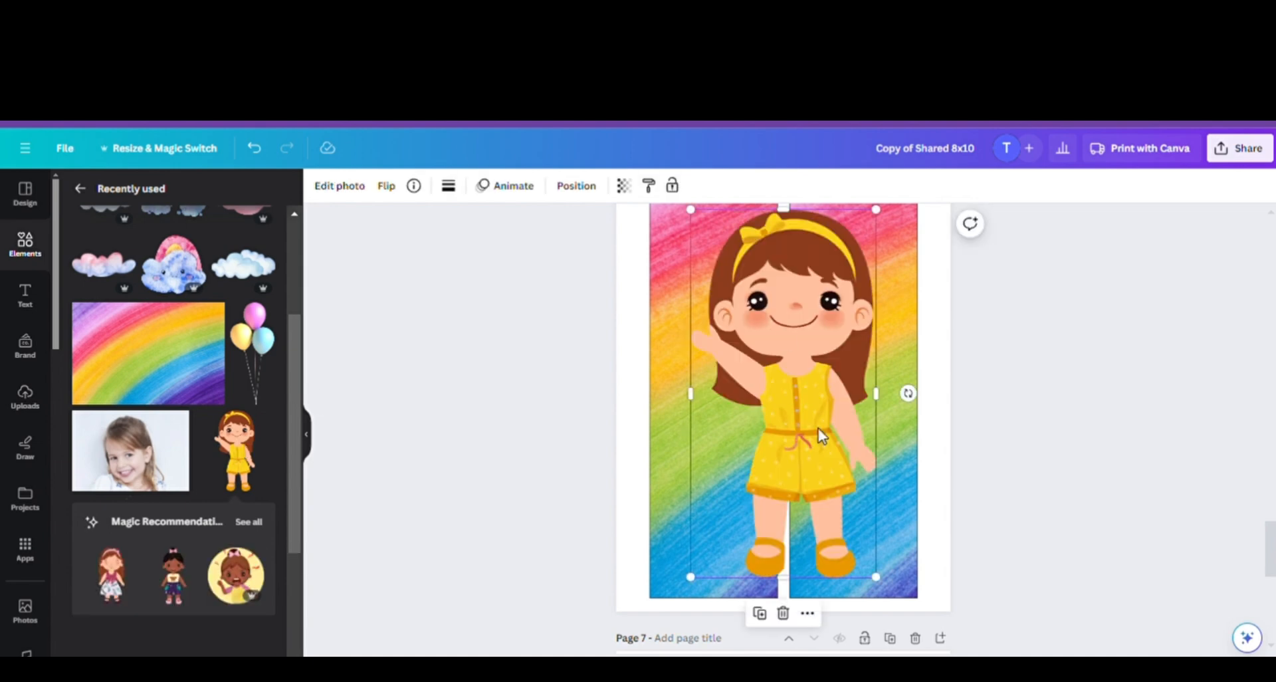
left_click_drag(888, 589, 787, 470)
left_click_drag(759, 397, 717, 513)
left_click_drag(733, 460, 718, 431)
key("Delete")
- Lock the right rainbow panel and place a second, horizontally flipped girl in yellow on its lower half
left_click(885, 526)
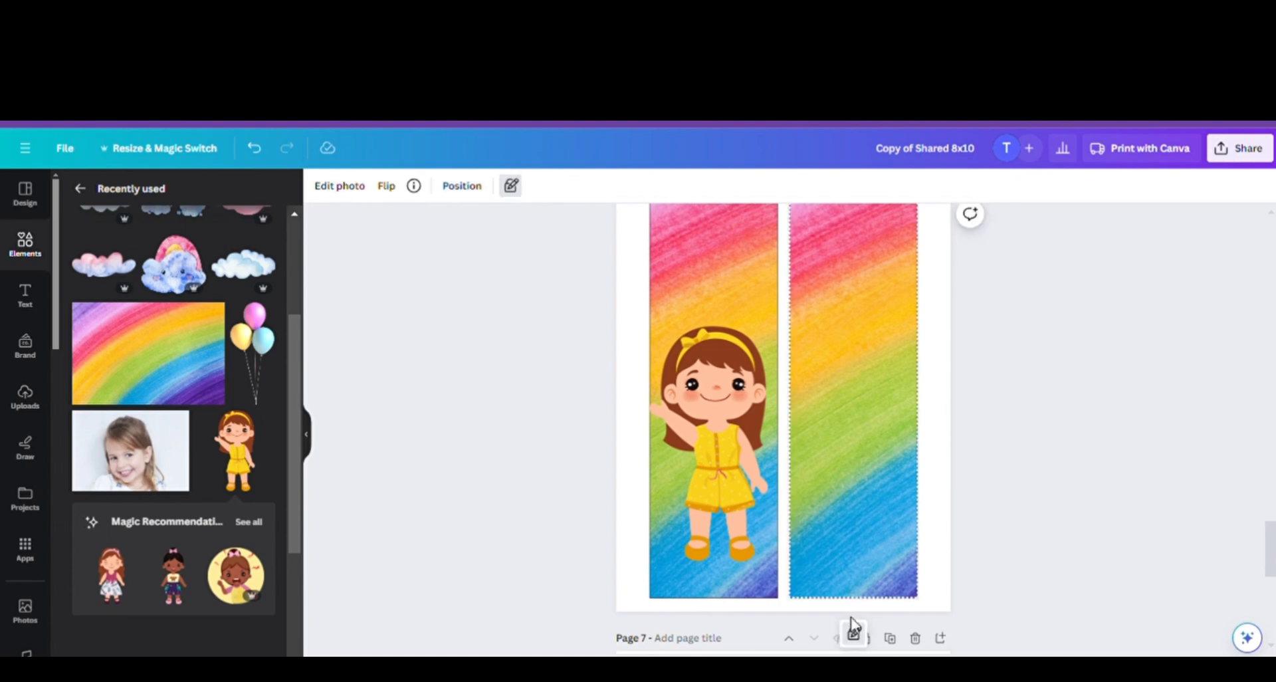
left_click(237, 449)
left_click_drag(821, 372, 885, 433)
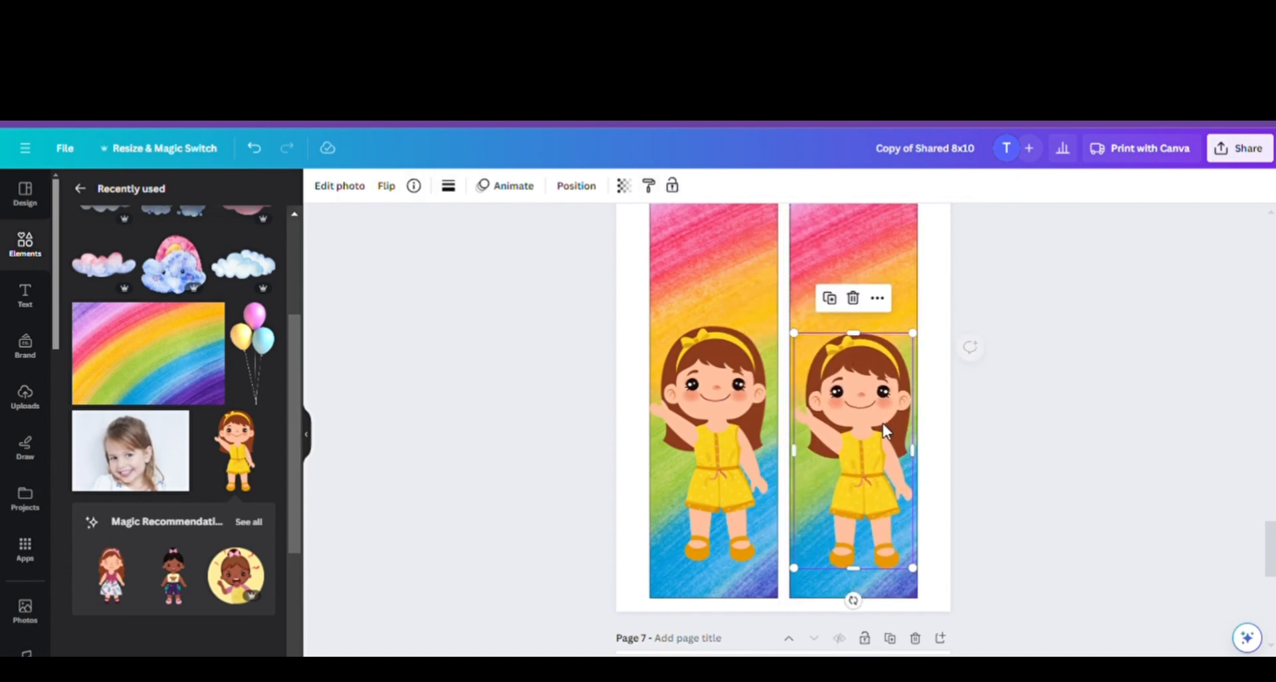
left_click(389, 192)
left_click(464, 225)
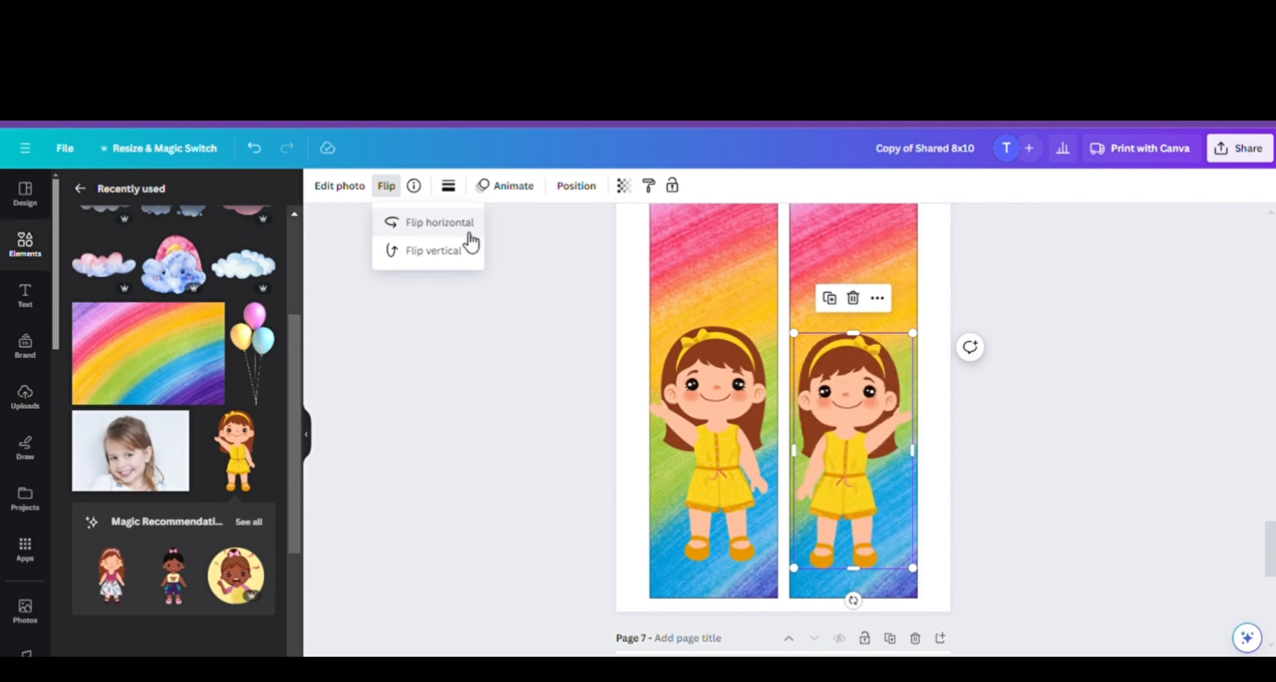
left_click(1055, 525)
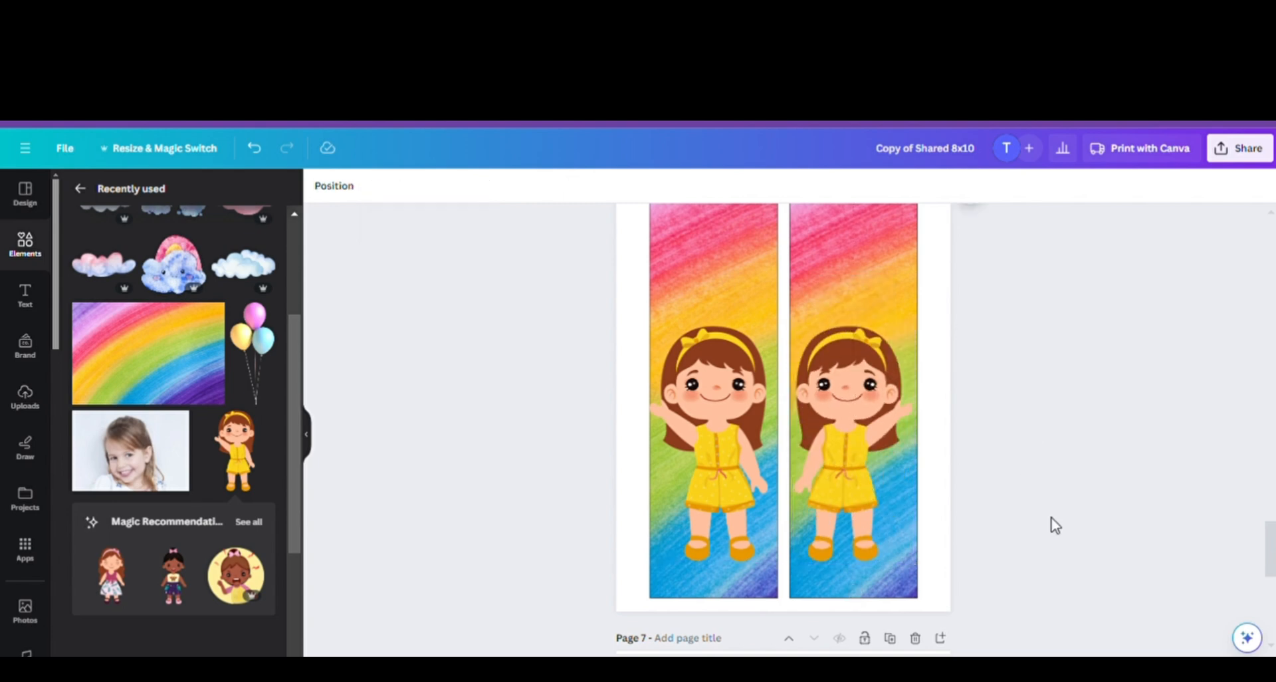
- Add a Playlist Script heading at size 46 near the left side panel's upper edge, and enter the birthday child's first name
scroll(1272, 532, "up", 5)
left_click(25, 292)
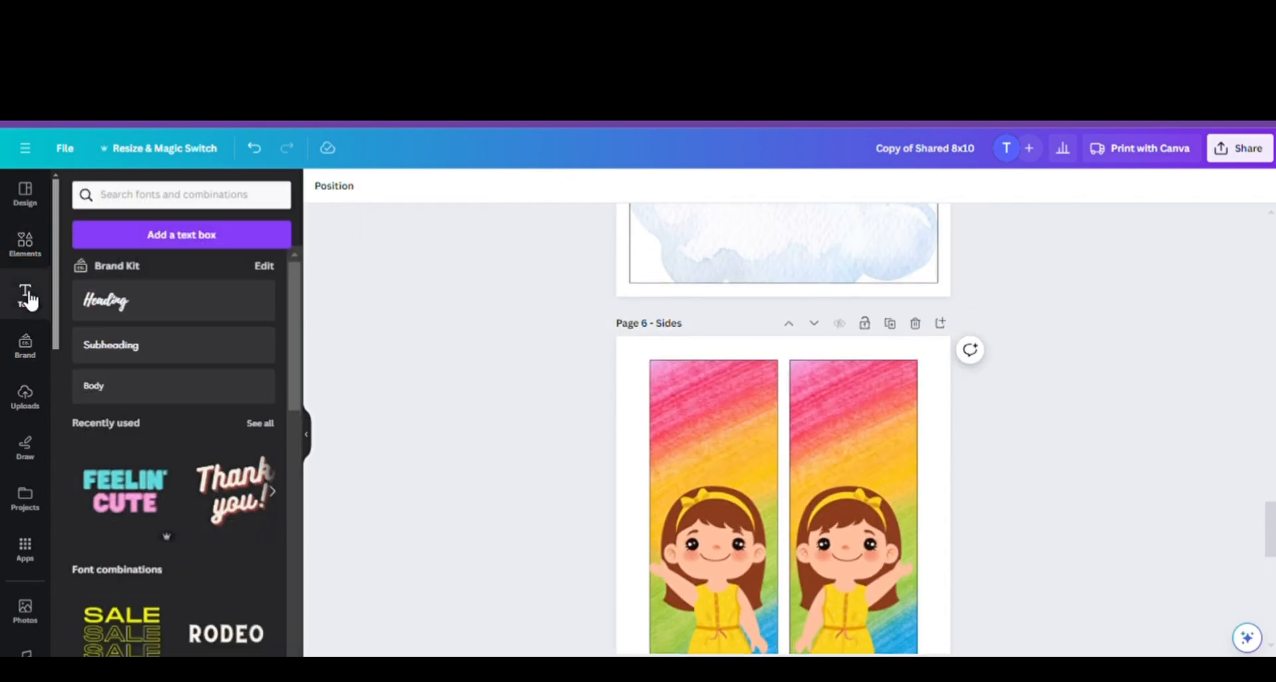
left_click(171, 302)
left_click(487, 191)
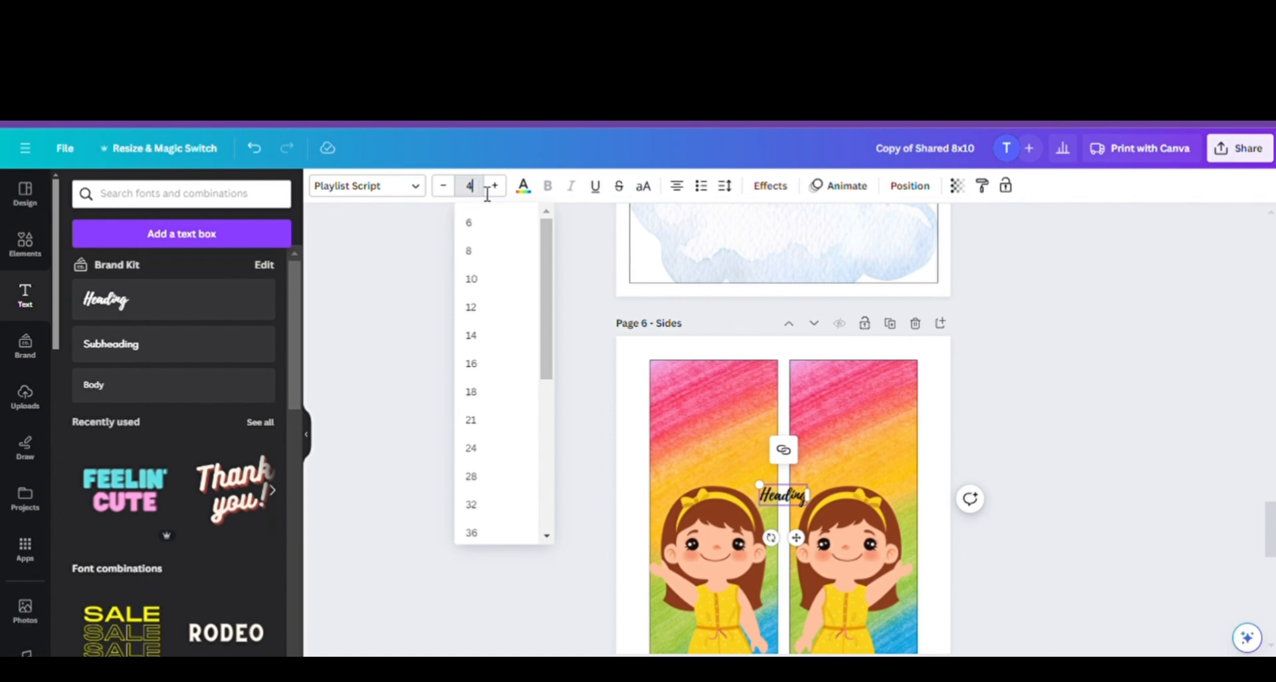
type("46")
key("Return")
left_click_drag(807, 562, 734, 460)
type("Ella")
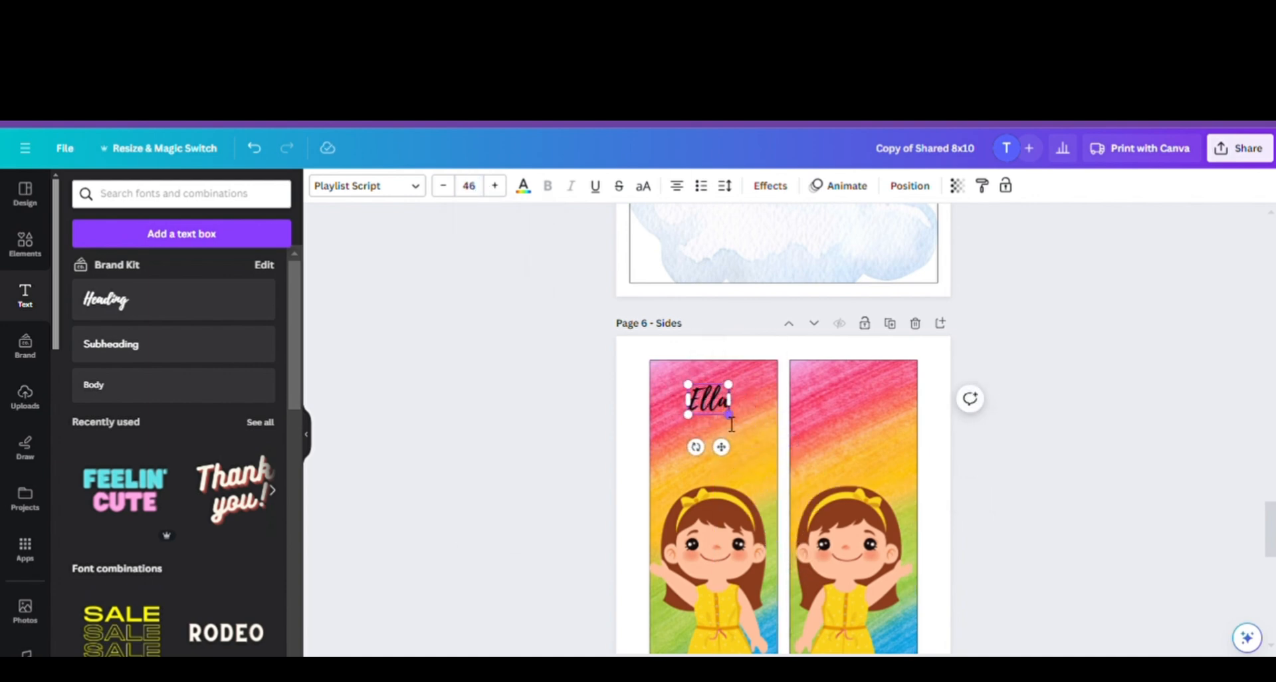
- Enlarge the name text to about size 91.1 and center it above the girl on the left panel
left_click_drag(698, 424, 641, 438)
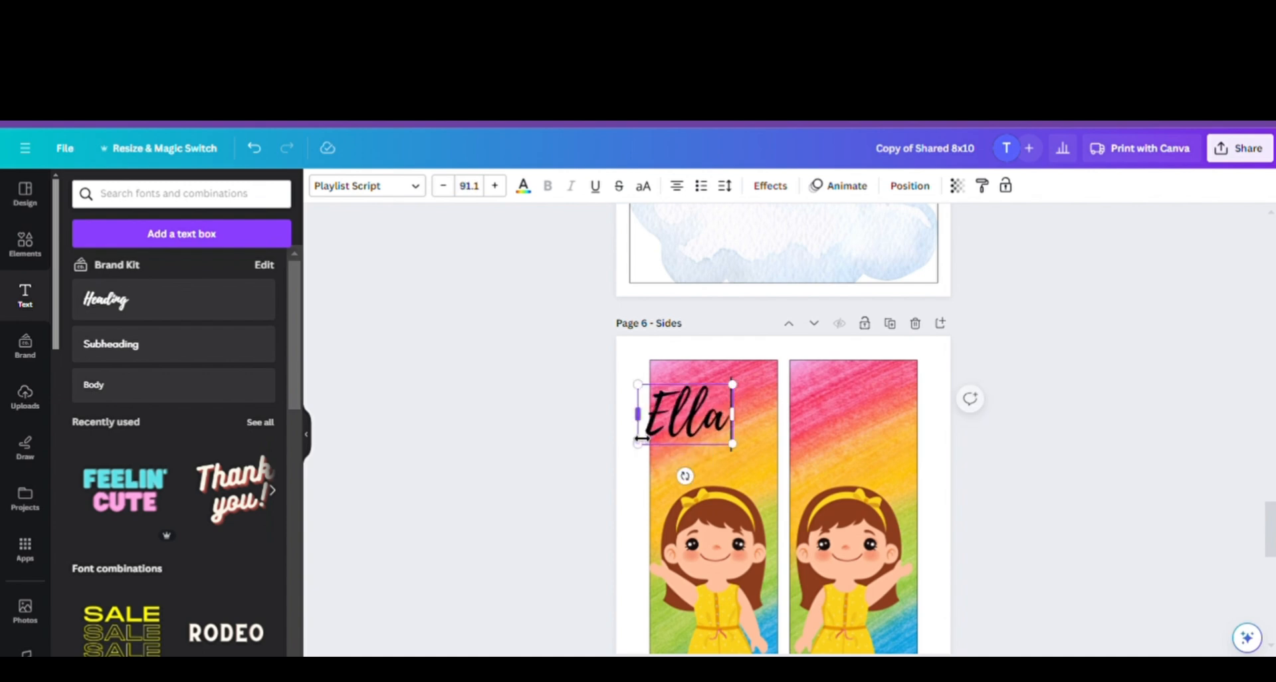
left_click(737, 431)
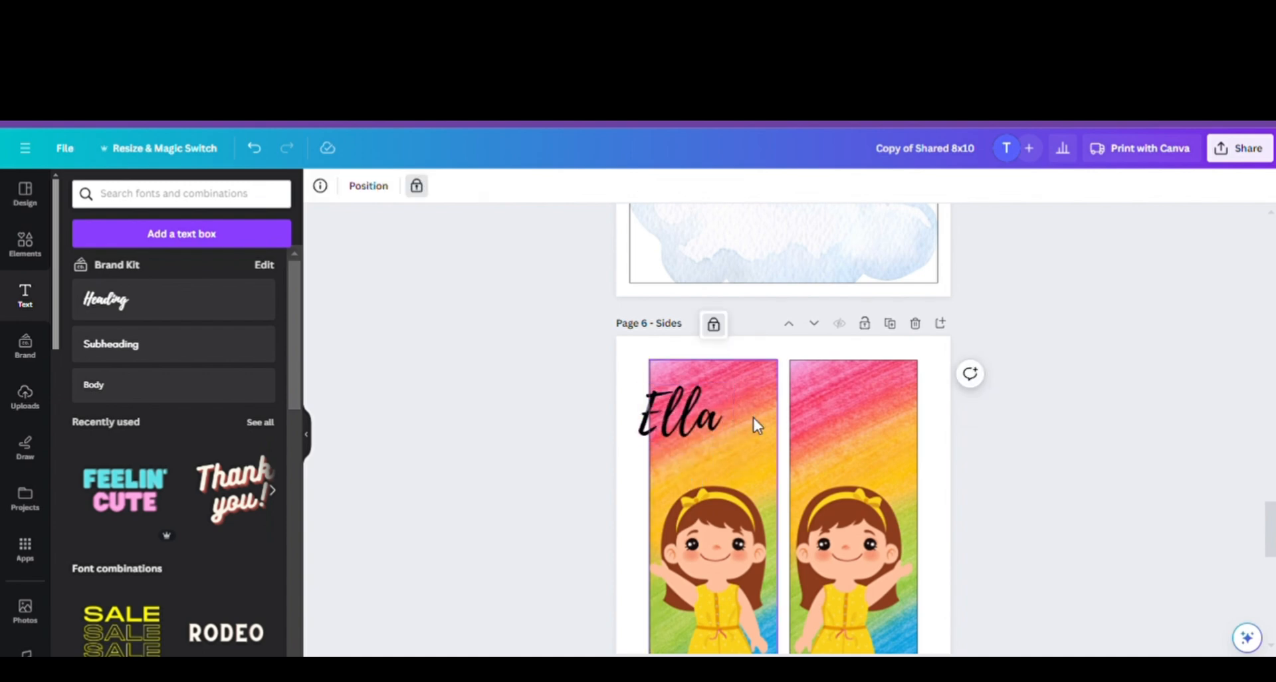
mouse_move(711, 419)
left_mouse_down()
mouse_move(763, 416)
mouse_move(736, 415)
left_mouse_up()
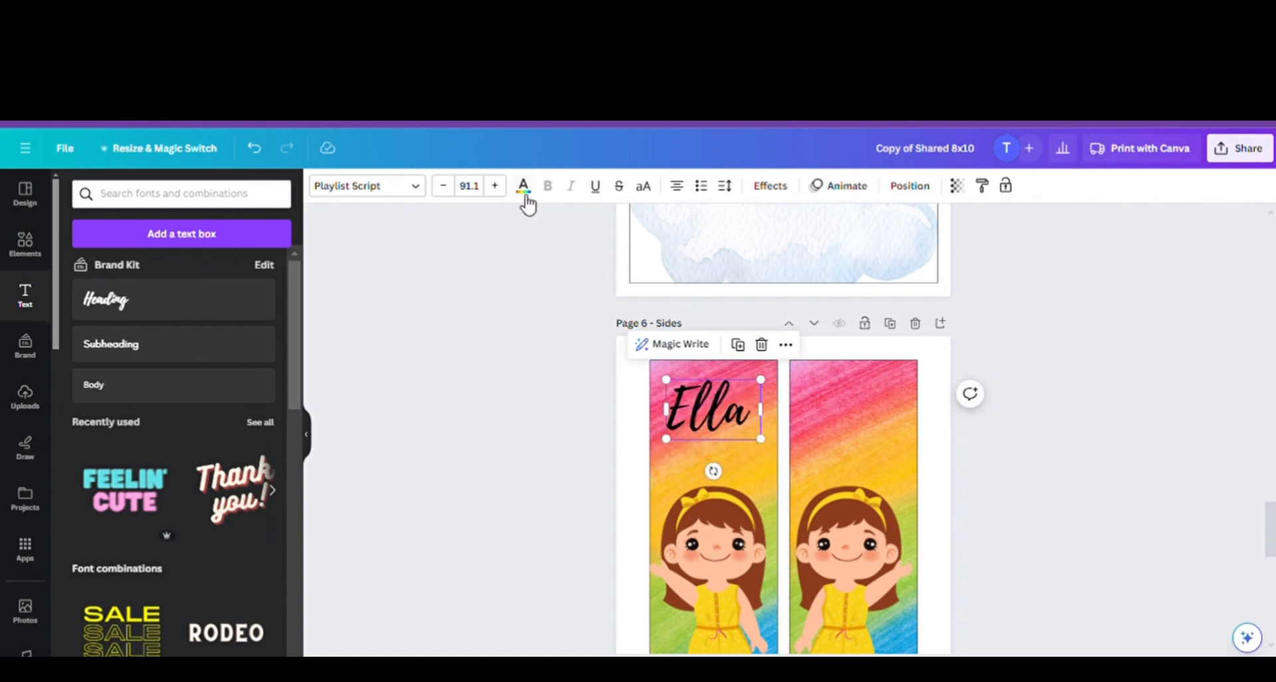
- Color the name text white and place a duplicate of it above the girl on the right side panel
left_click(524, 186)
left_click(191, 272)
left_click(738, 344)
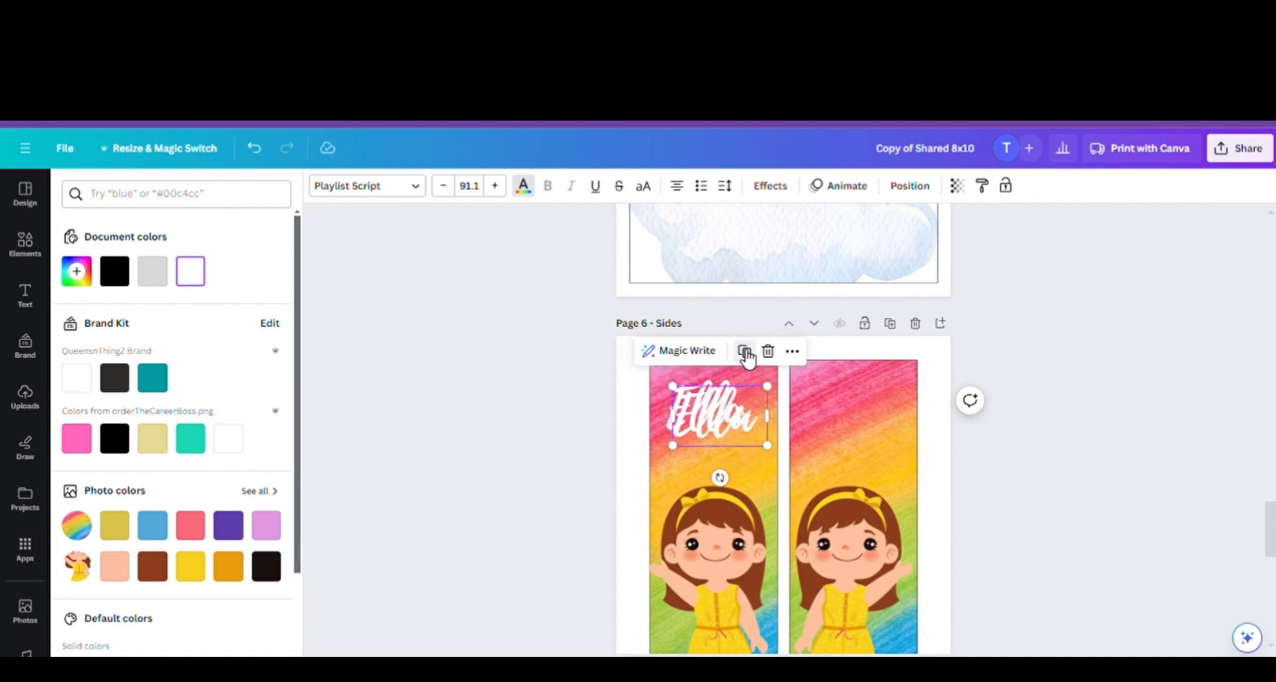
left_click_drag(725, 415, 855, 425)
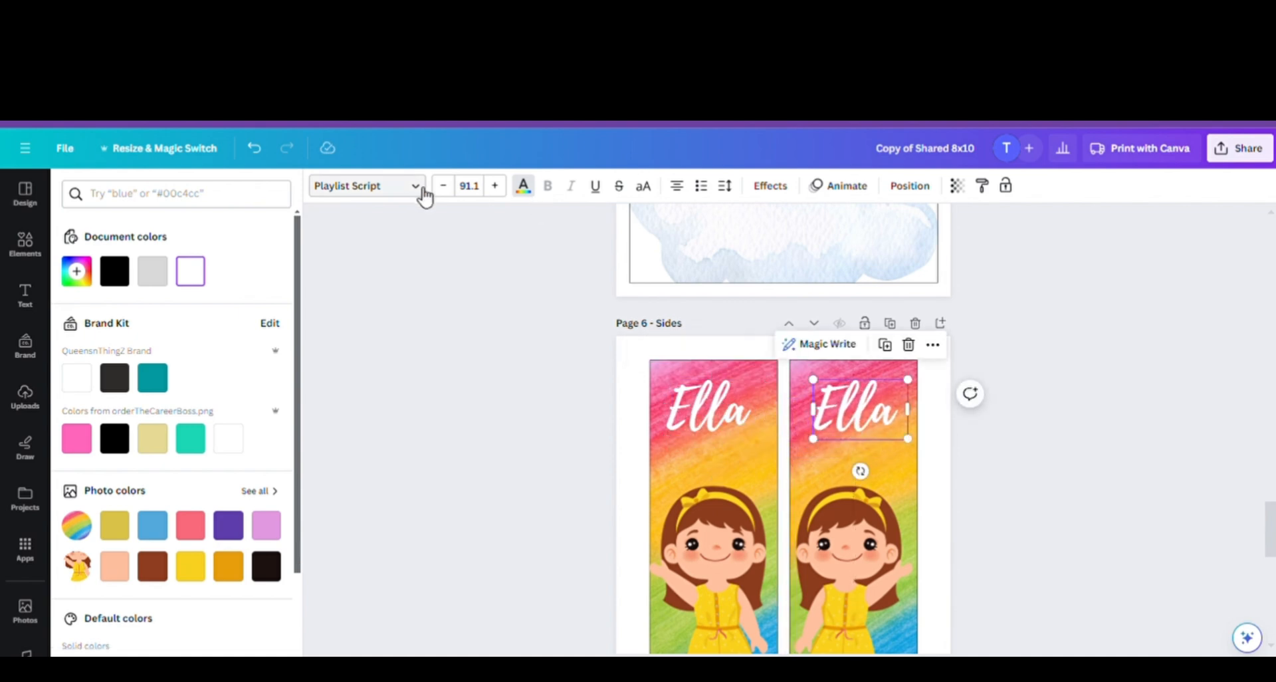
left_click(1070, 439)
left_click(883, 411)
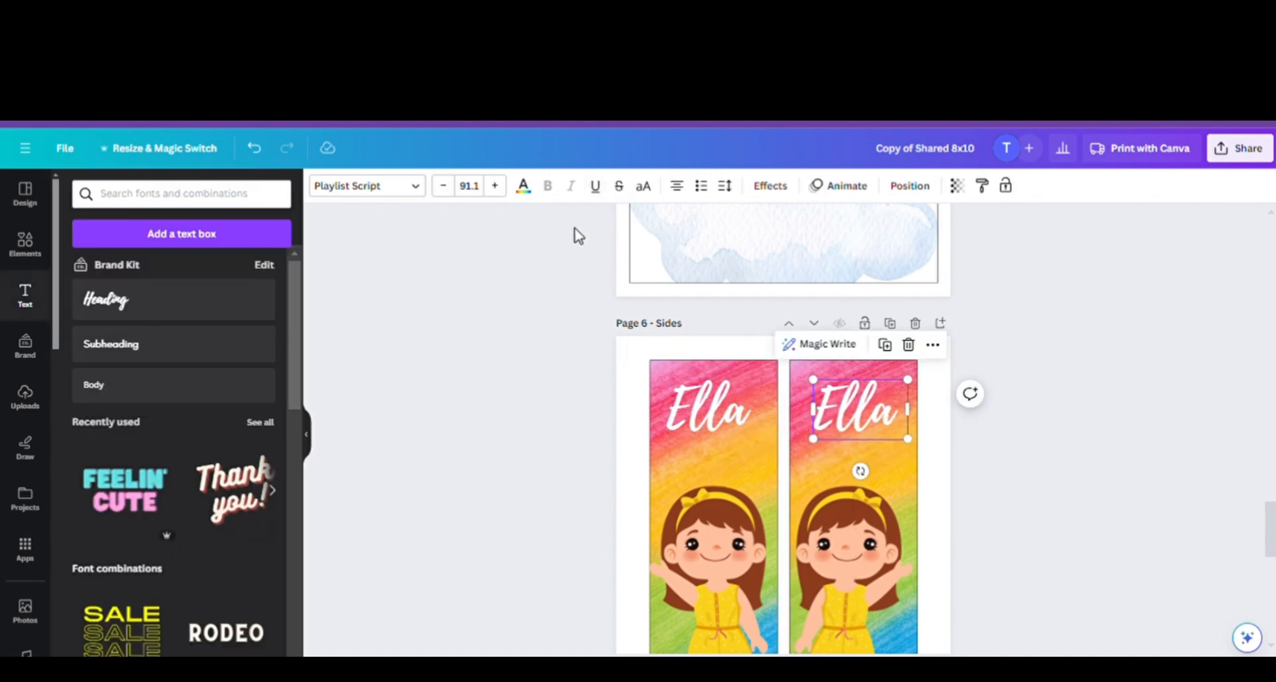
left_click(912, 188)
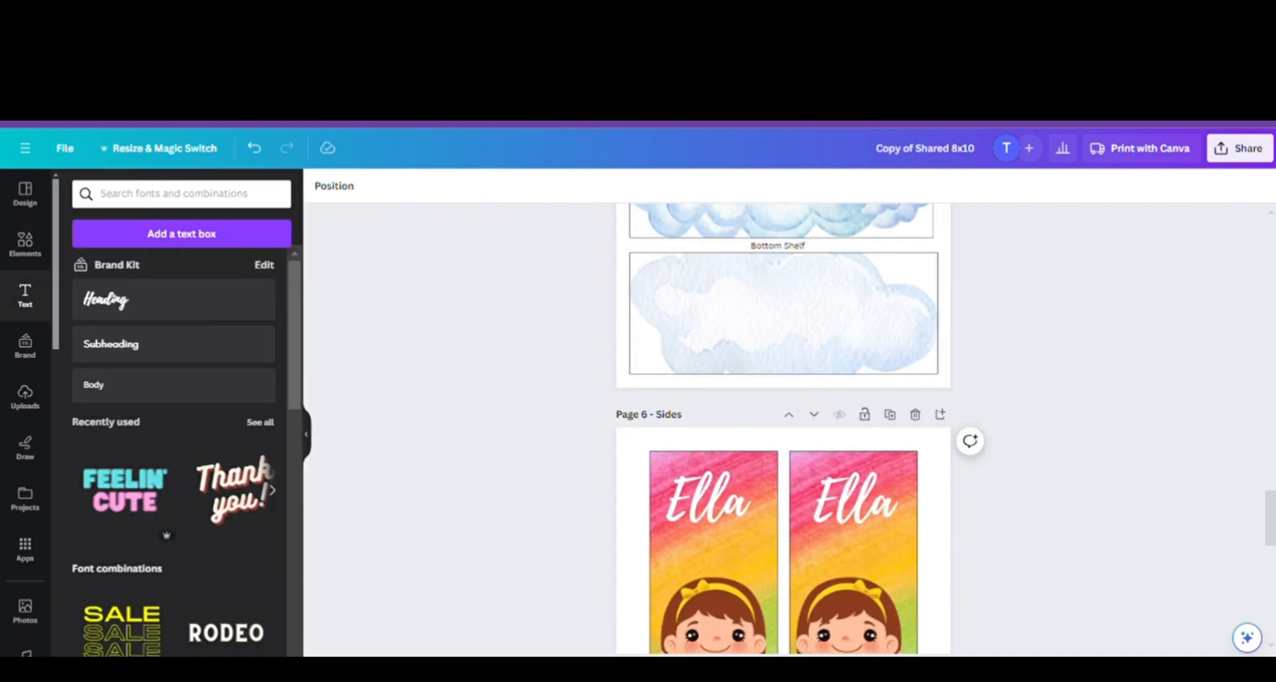
- Replace the pale cloud in the bottom shelf frame with the blue double cloud used on the middle shelf, and lock it in place
scroll(783, 389, "up", 2)
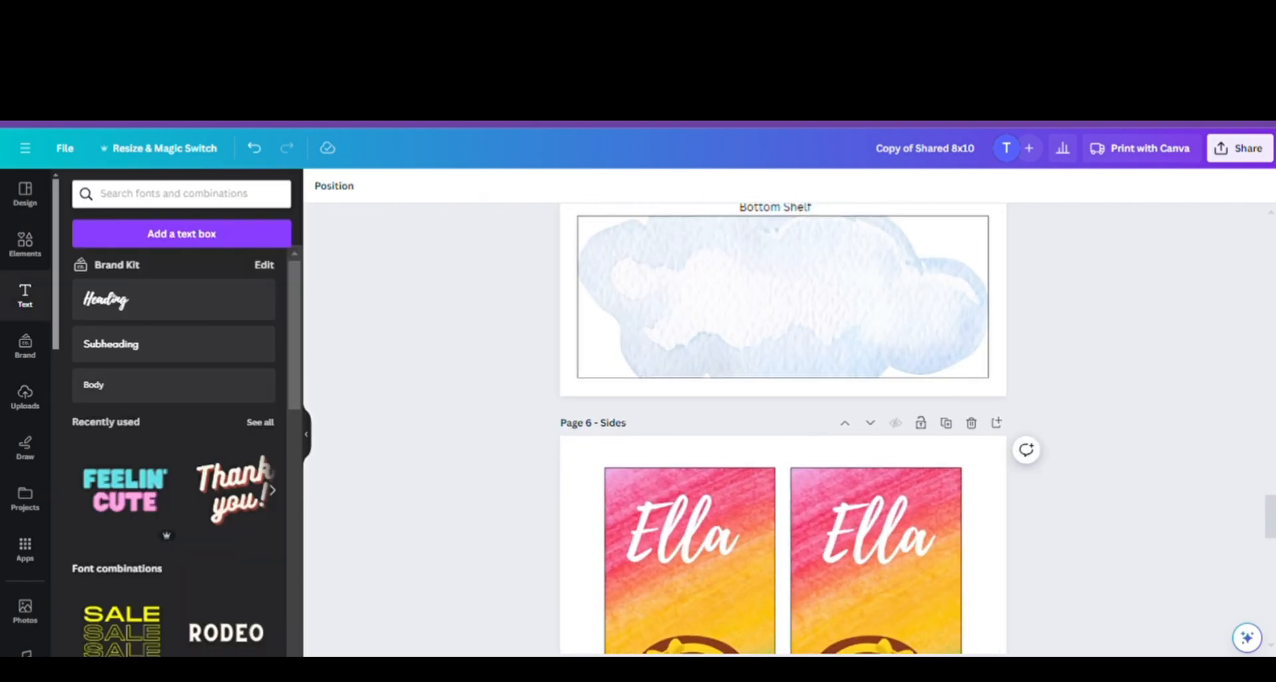
mouse_move(1273, 513)
left_mouse_down()
mouse_move(1270, 552)
mouse_move(1269, 495)
left_mouse_up()
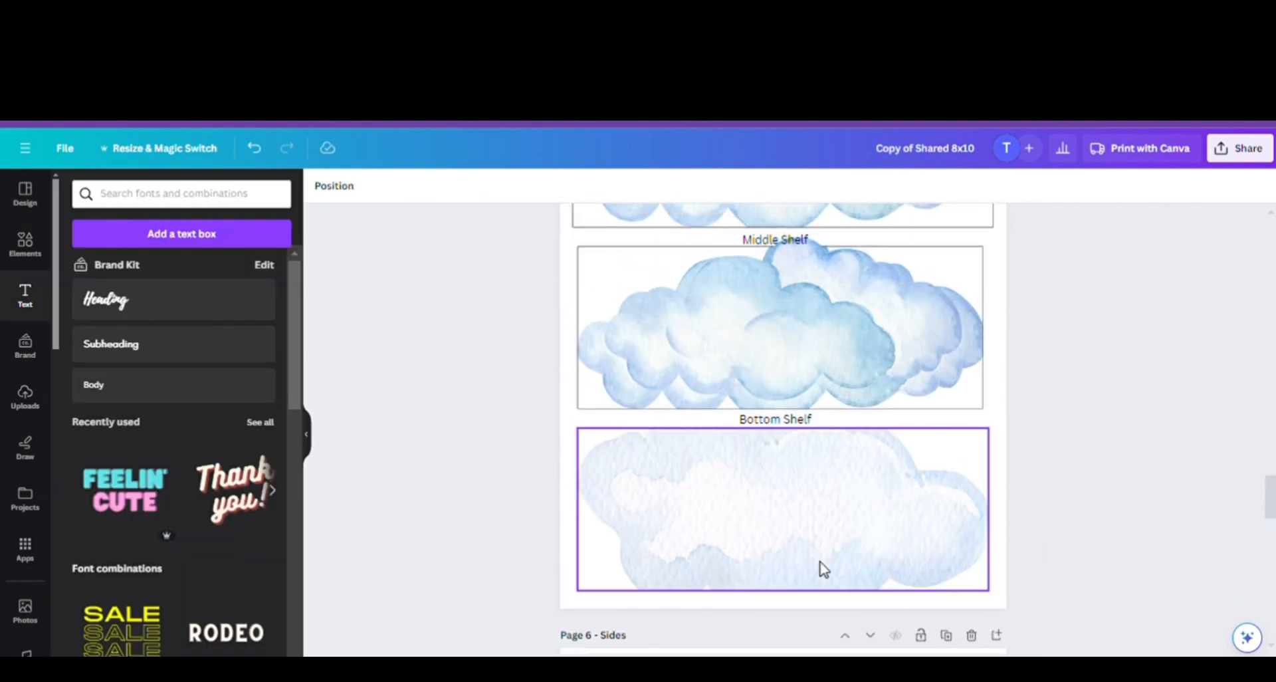
left_click(820, 567)
left_click(788, 395)
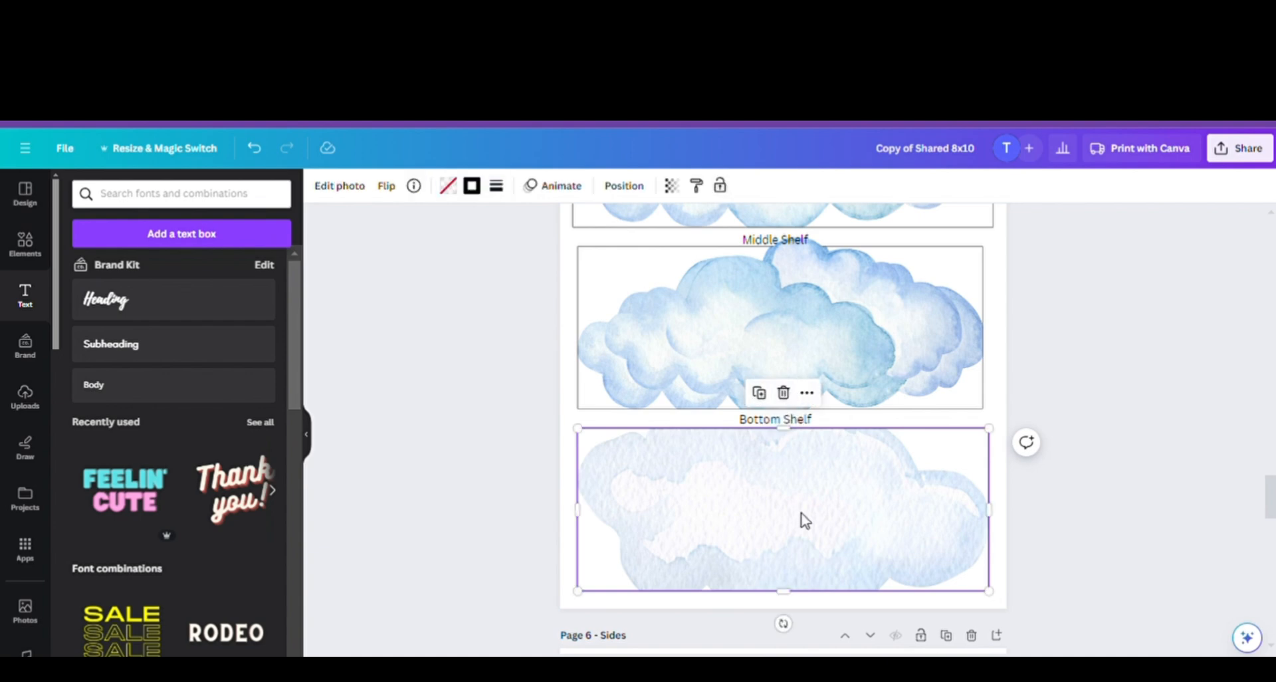
left_click_drag(804, 521, 877, 498)
left_click(763, 435)
left_click(907, 506)
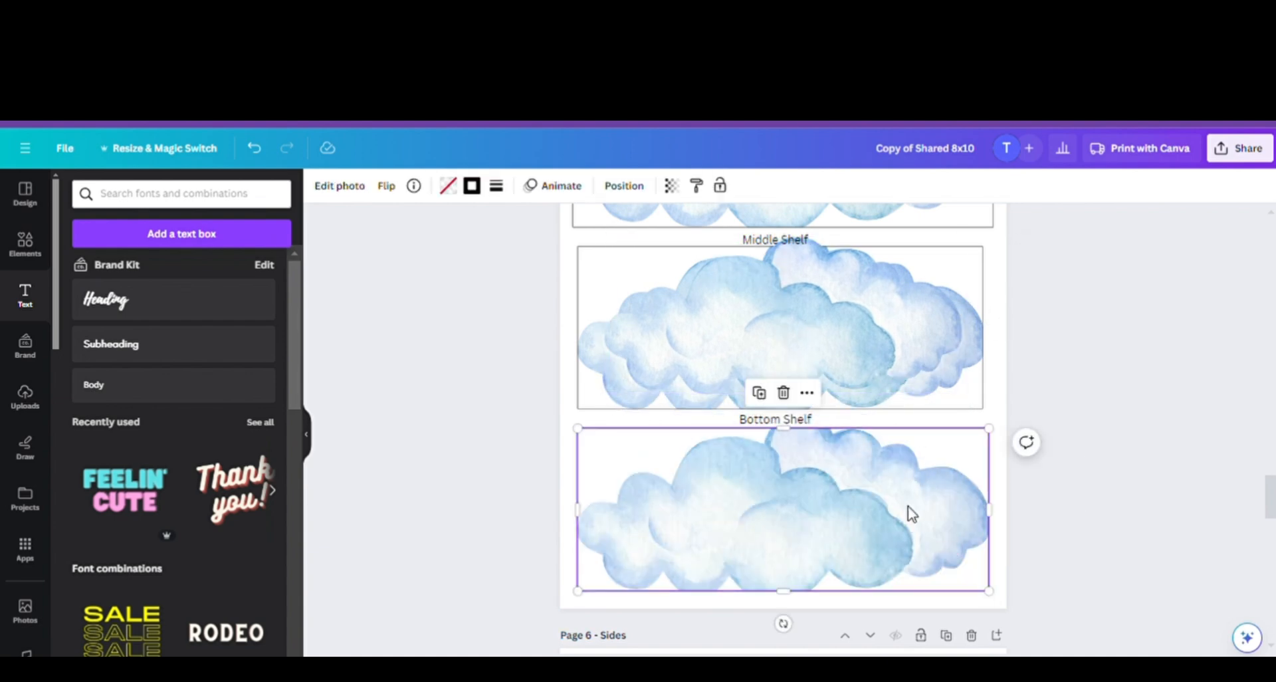
left_click(807, 393)
left_click(720, 186)
left_click(724, 191)
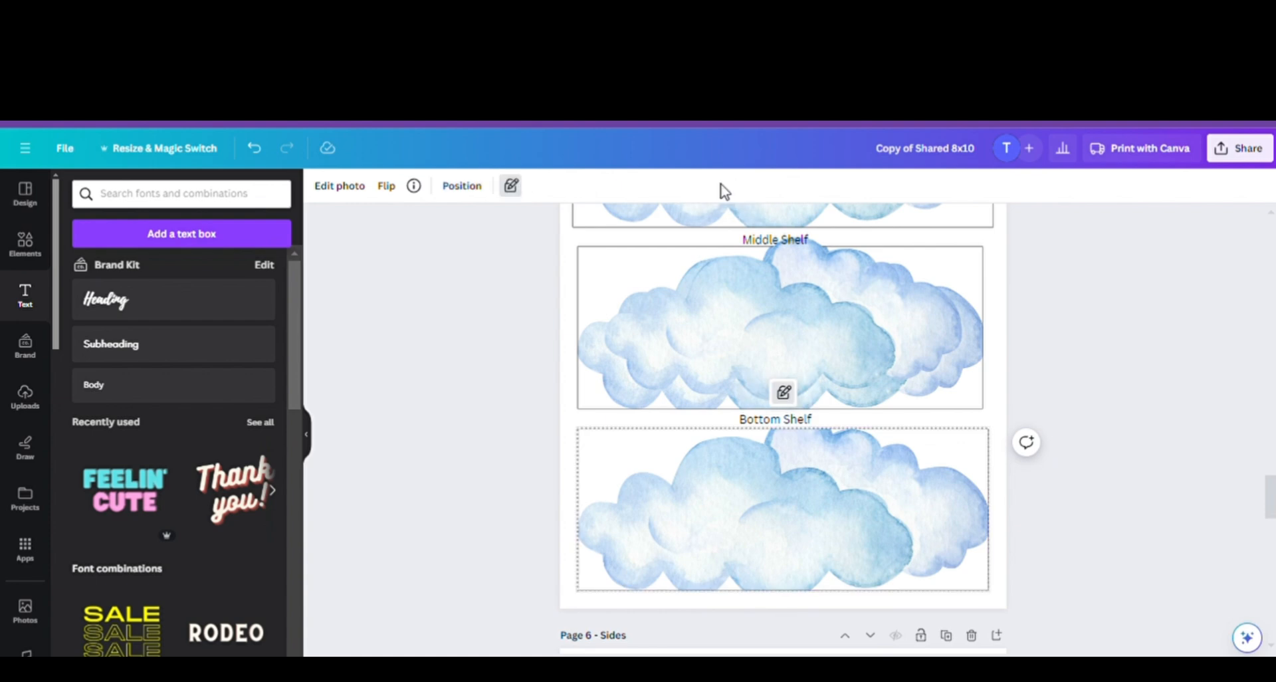
- Review the customized birthday pages from the shelves back up past the rainbow front on page 3
left_click_drag(1270, 505, 1242, 388)
key("ctrl+minus")
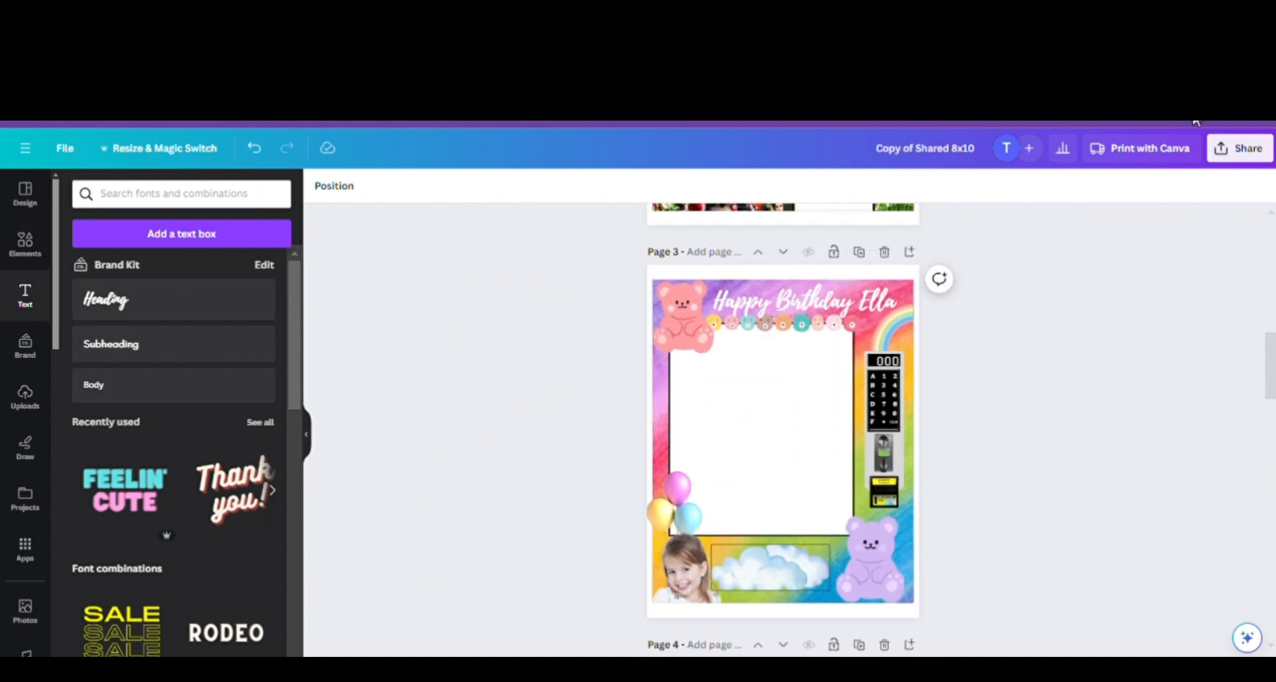
left_click_drag(1267, 372, 1243, 206)
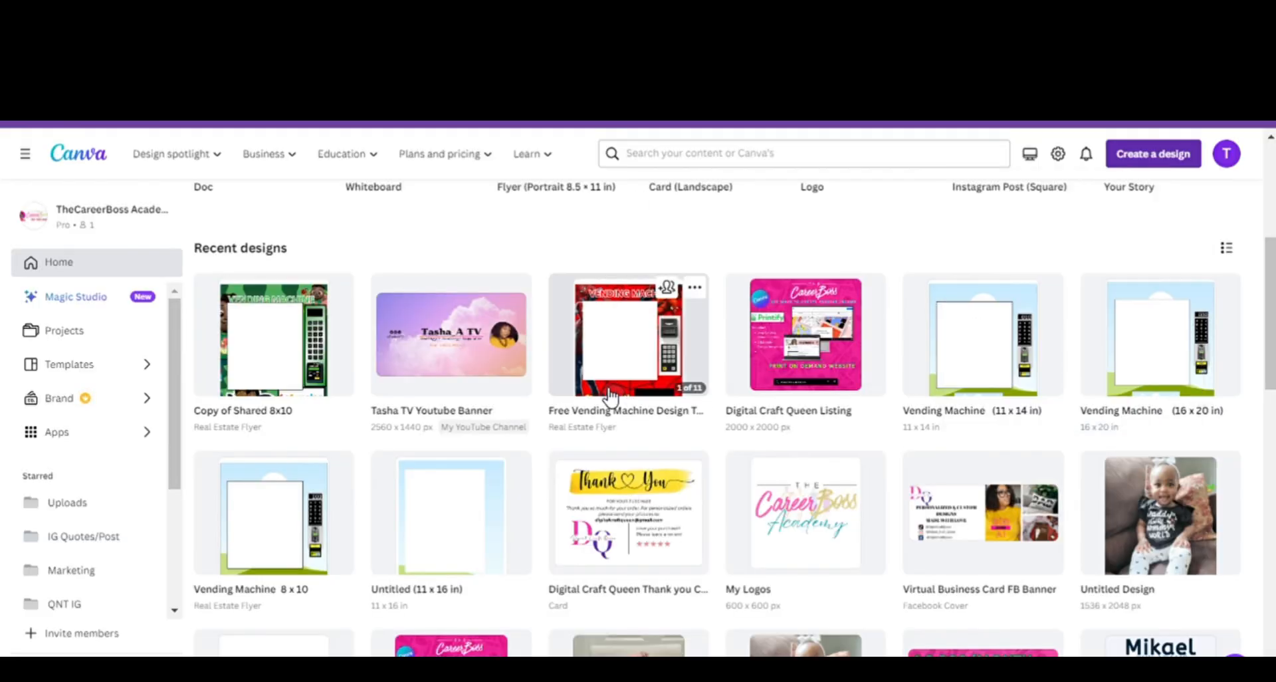
- Open the Free Vending Machine Design Templates 8 x 10 design, dismiss the flyer printing offer, and browse its premade pages
left_click(632, 336)
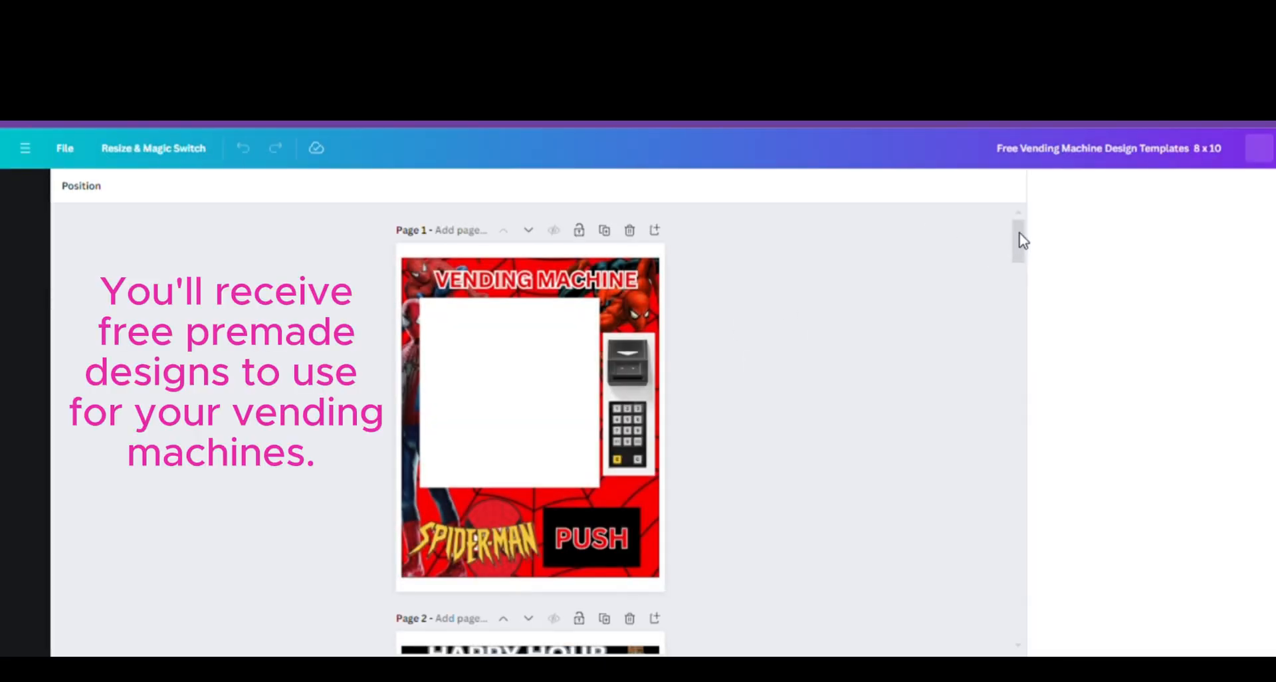
left_click_drag(1022, 241, 988, 504)
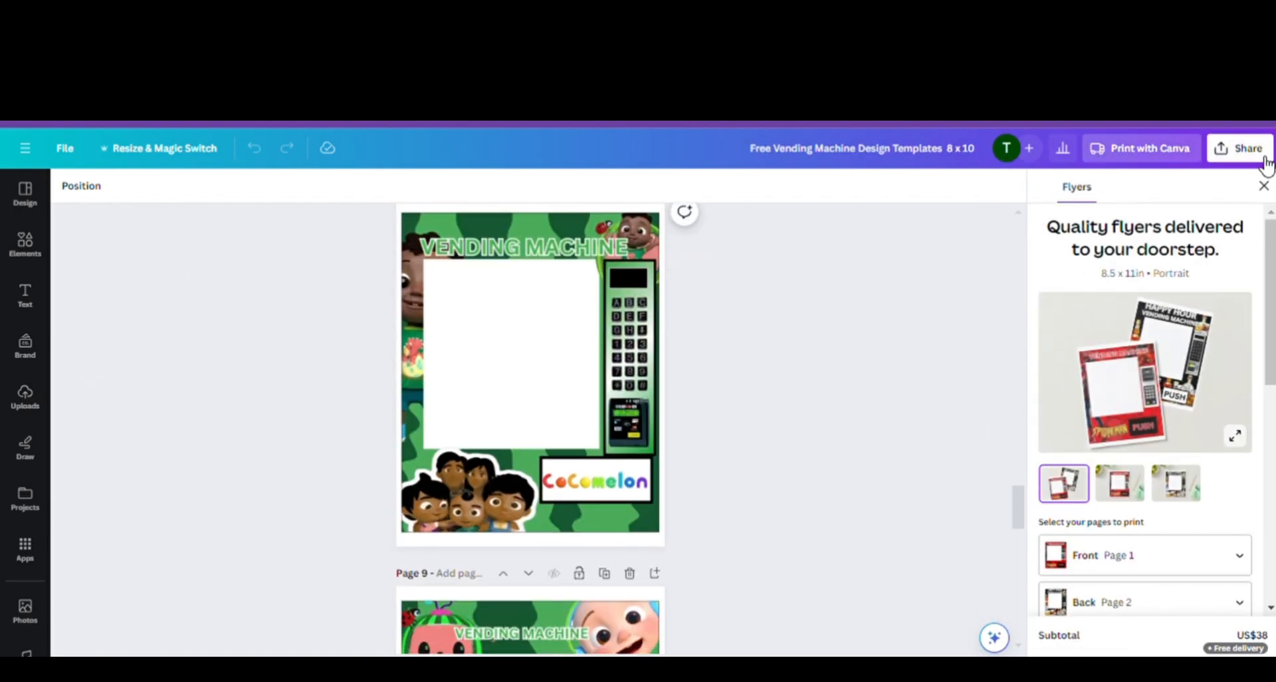
left_click(1263, 185)
left_click_drag(1269, 520, 1273, 575)
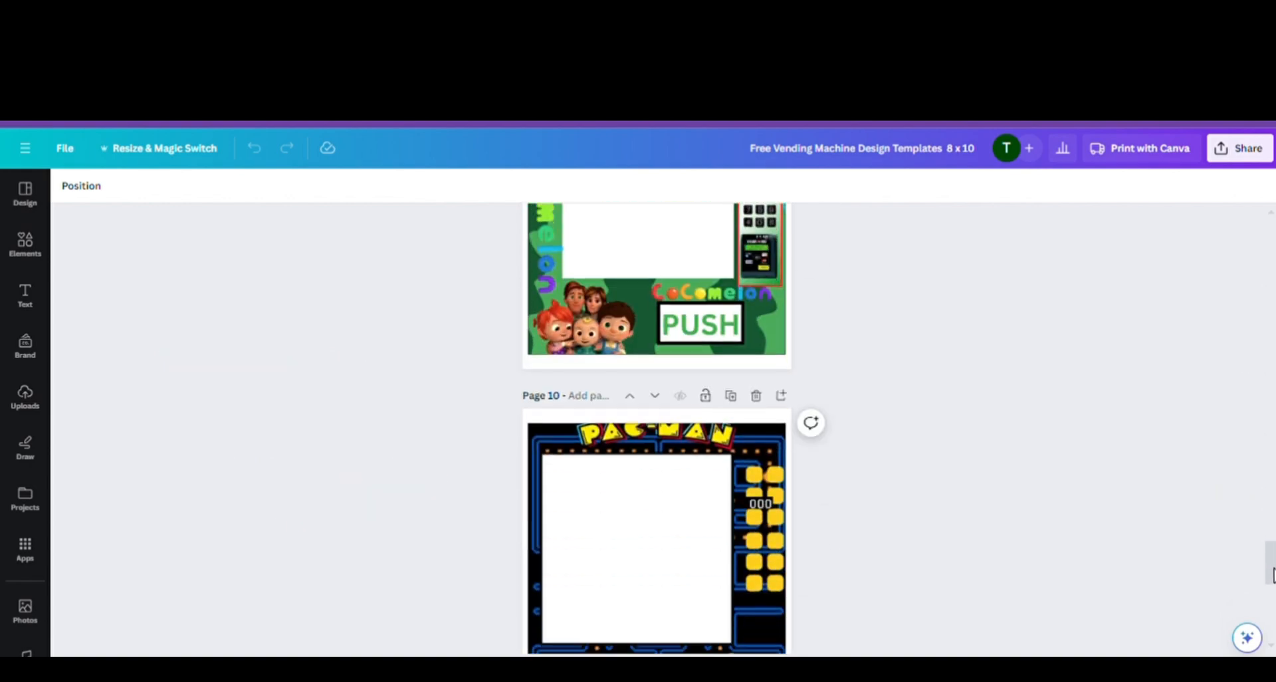